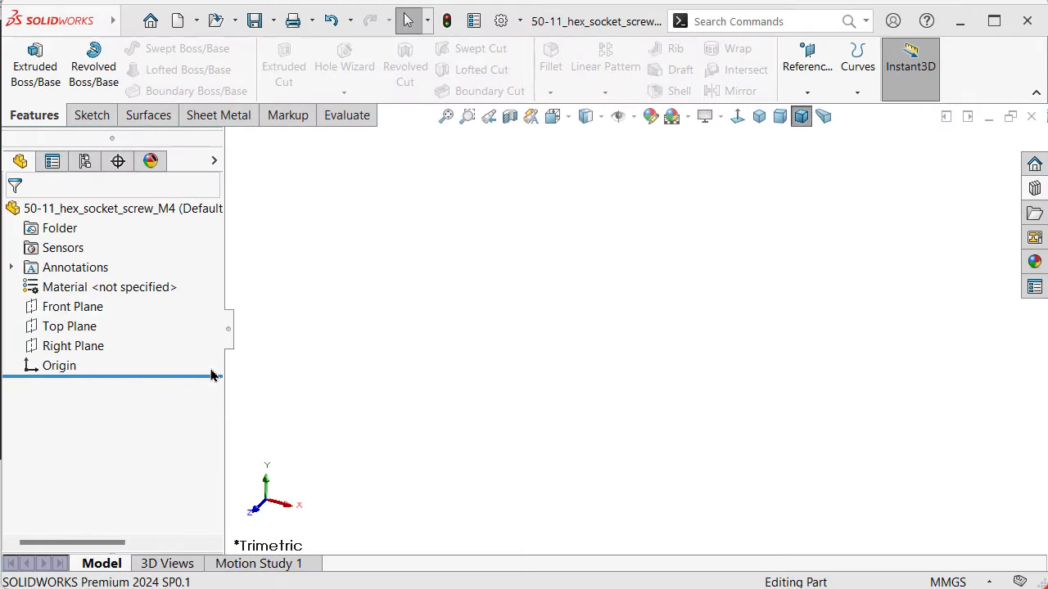
# Step: Start a new sketch on the Front Plane with the Line tool
pyautogui.click(70, 307)
pyautogui.click(73, 287)
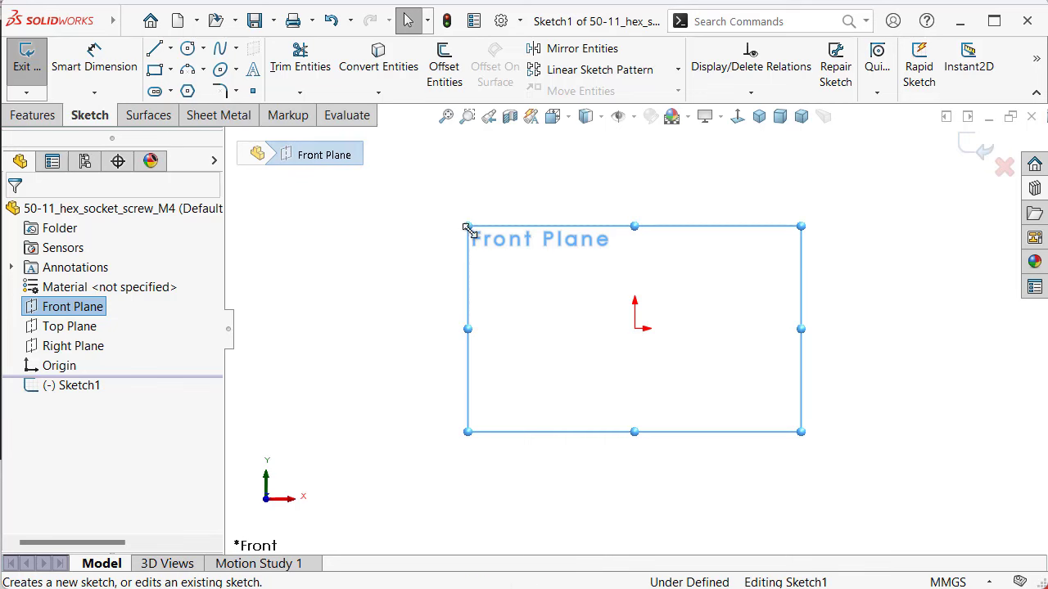
pyautogui.press('s')
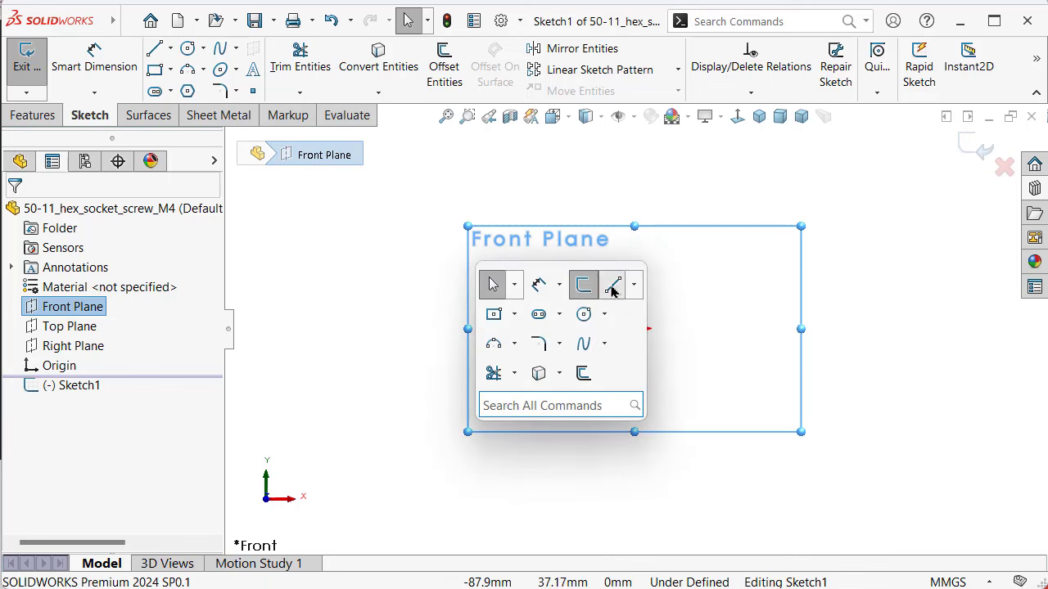
pyautogui.click(614, 285)
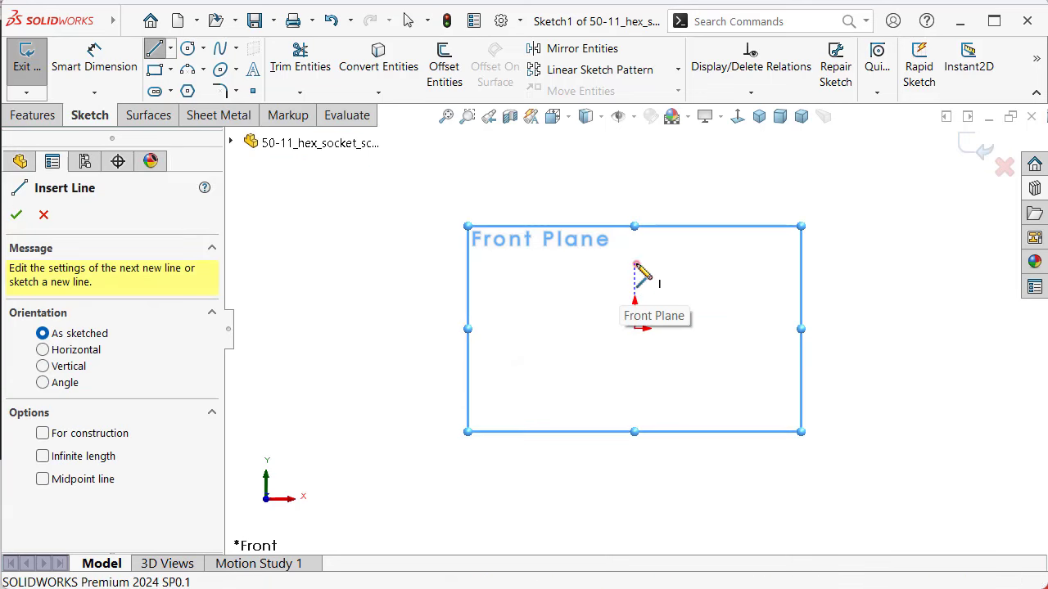
# Step: Draw the closed stepped screw outline: tall head, long shank and one slanted edge
pyautogui.click(635, 264)
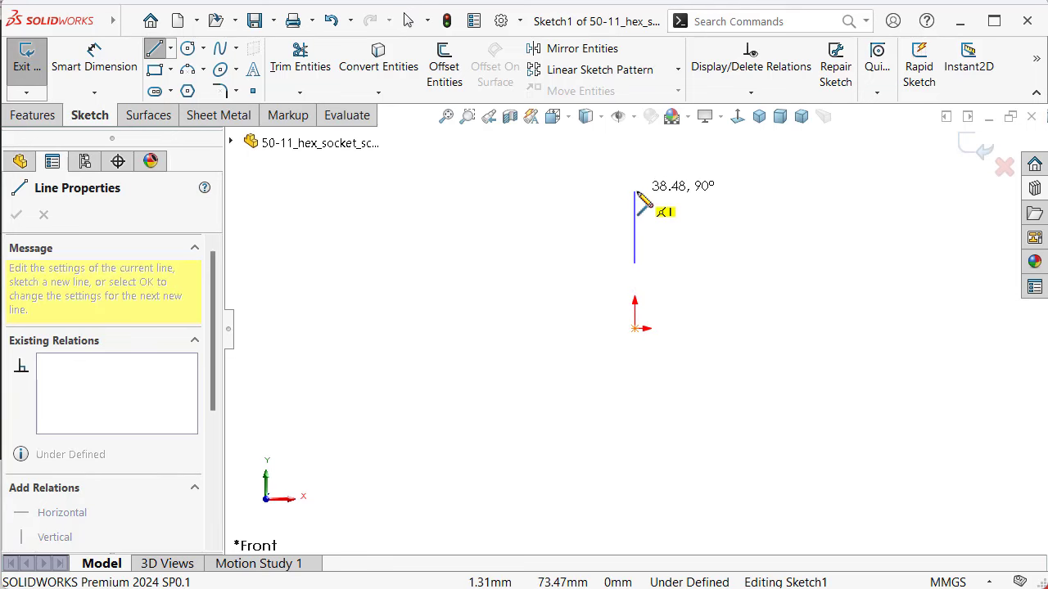
pyautogui.click(635, 191)
pyautogui.click(732, 191)
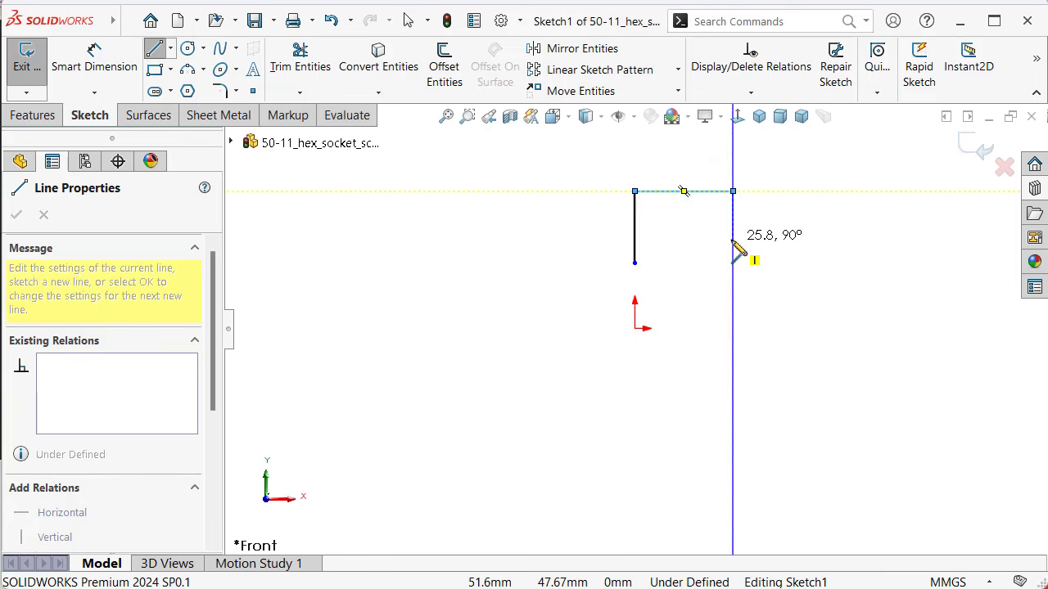
pyautogui.click(733, 239)
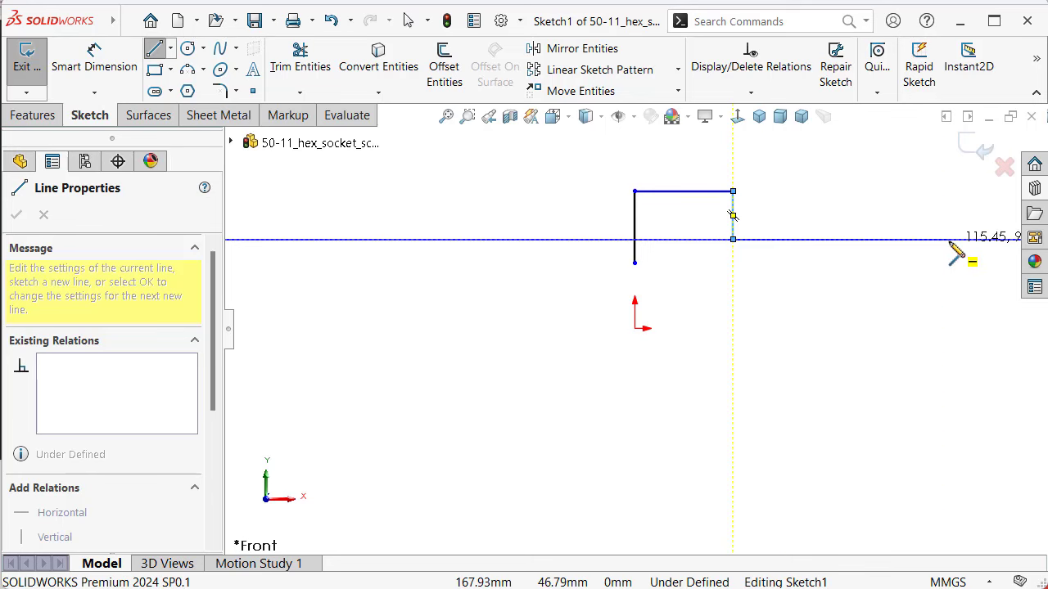
pyautogui.click(949, 239)
pyautogui.click(949, 329)
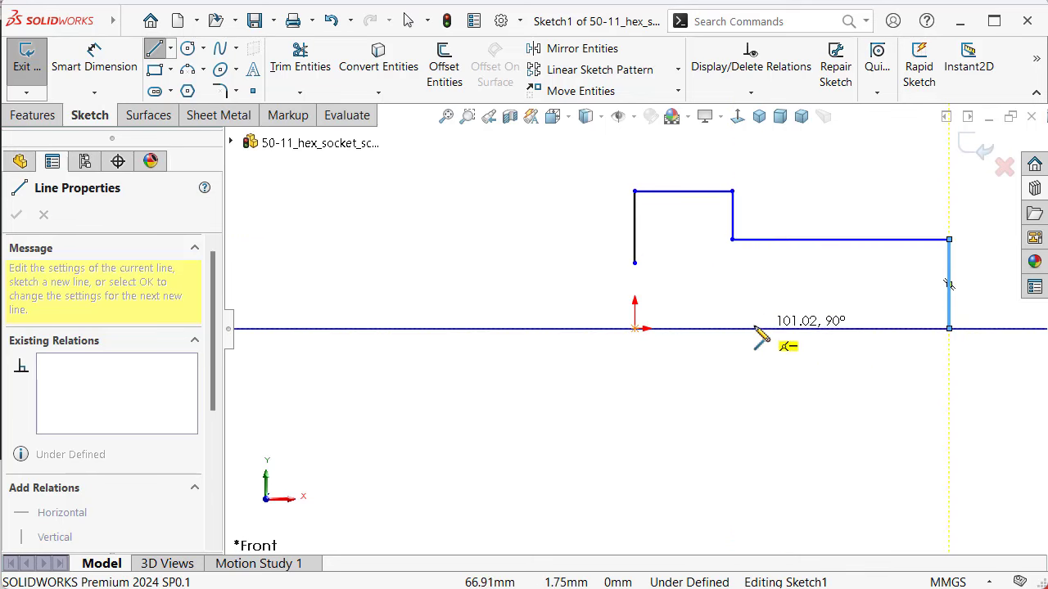
pyautogui.click(706, 328)
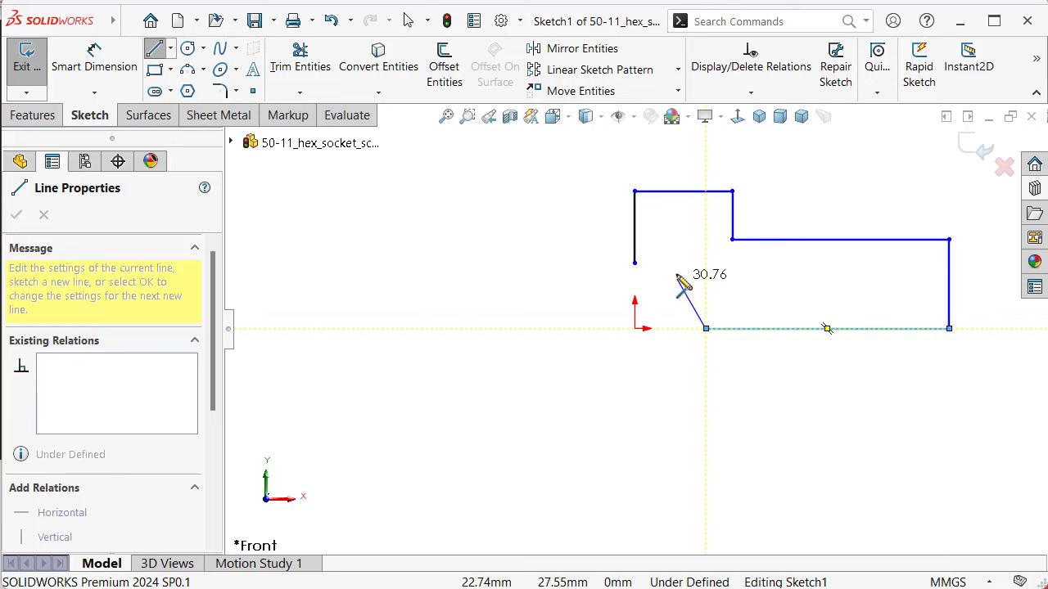
pyautogui.click(673, 263)
pyautogui.click(635, 263)
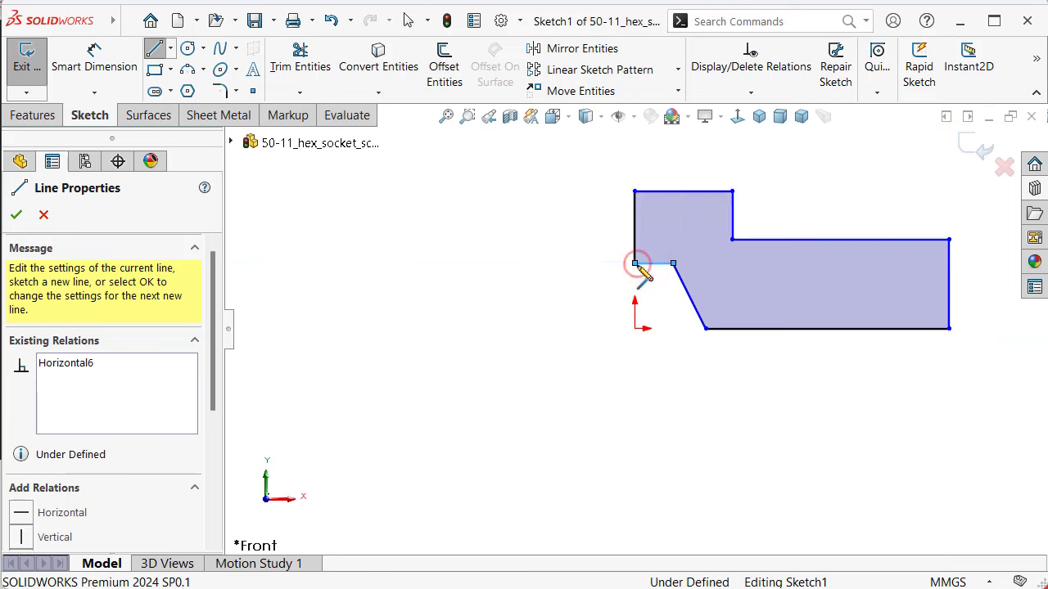
pyautogui.scroll(-1, 698, 298)
pyautogui.scroll(-1, 702, 285)
pyautogui.scroll(-1, 724, 278)
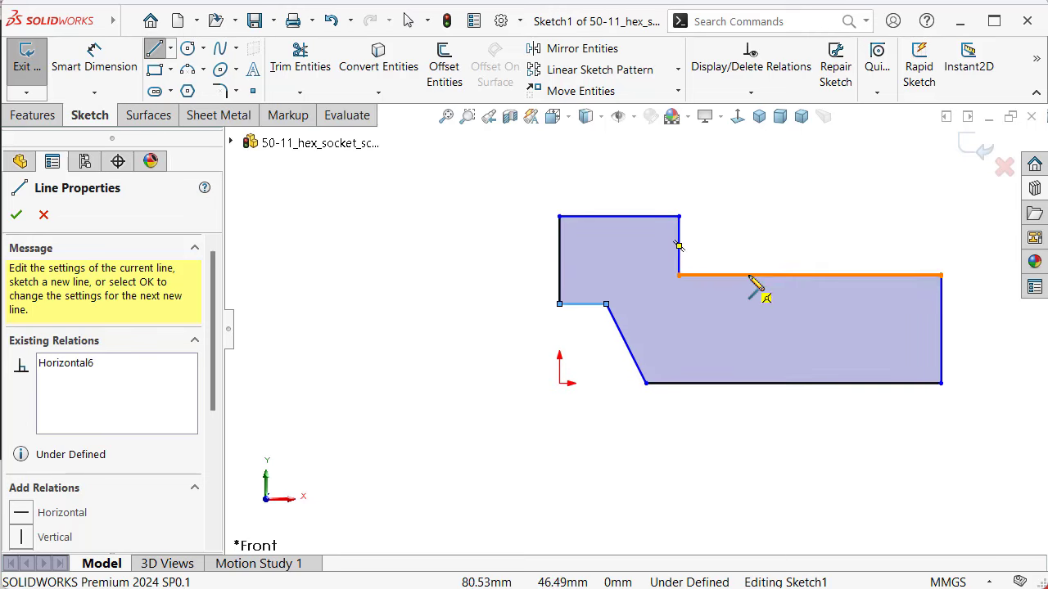
pyautogui.press('Escape')
pyautogui.scroll(1, 748, 307)
pyautogui.scroll(-1, 667, 289)
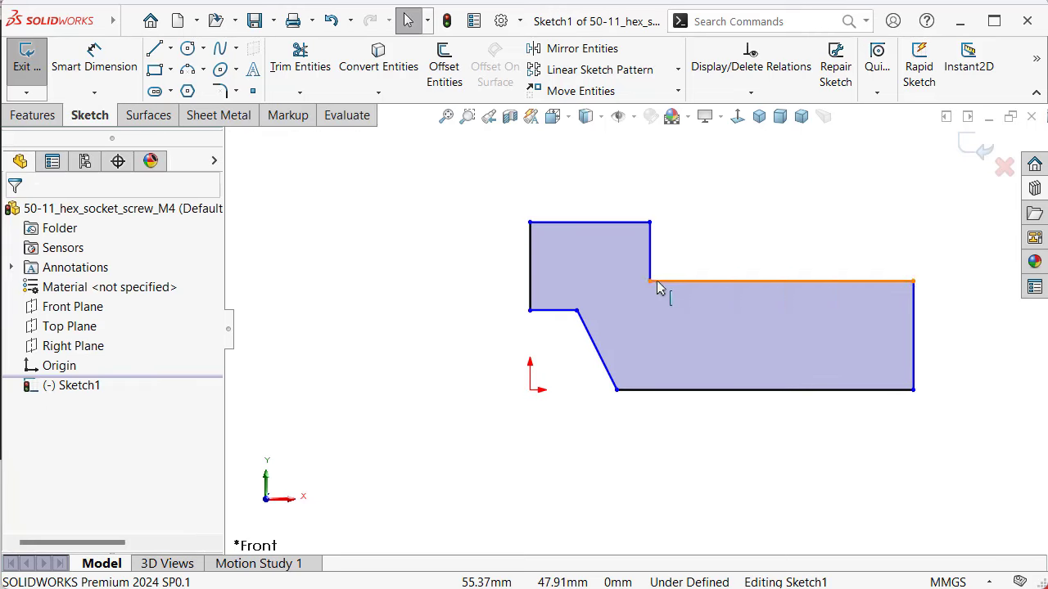
# Step: Dimension the profile's overall length to 20 mm, placed below the outline
pyautogui.press('s')
pyautogui.click(736, 308)
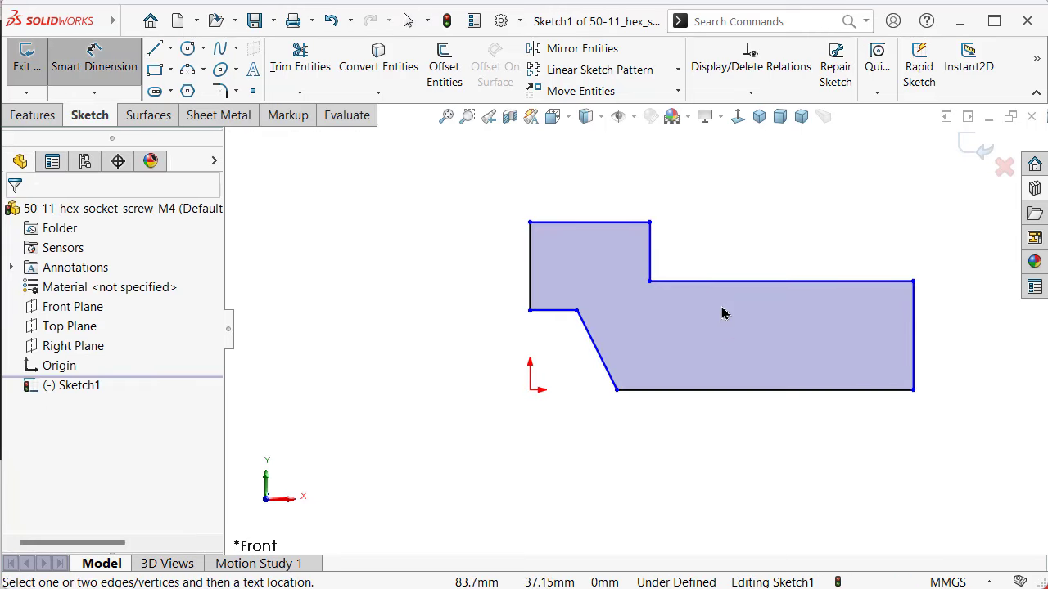
pyautogui.click(531, 281)
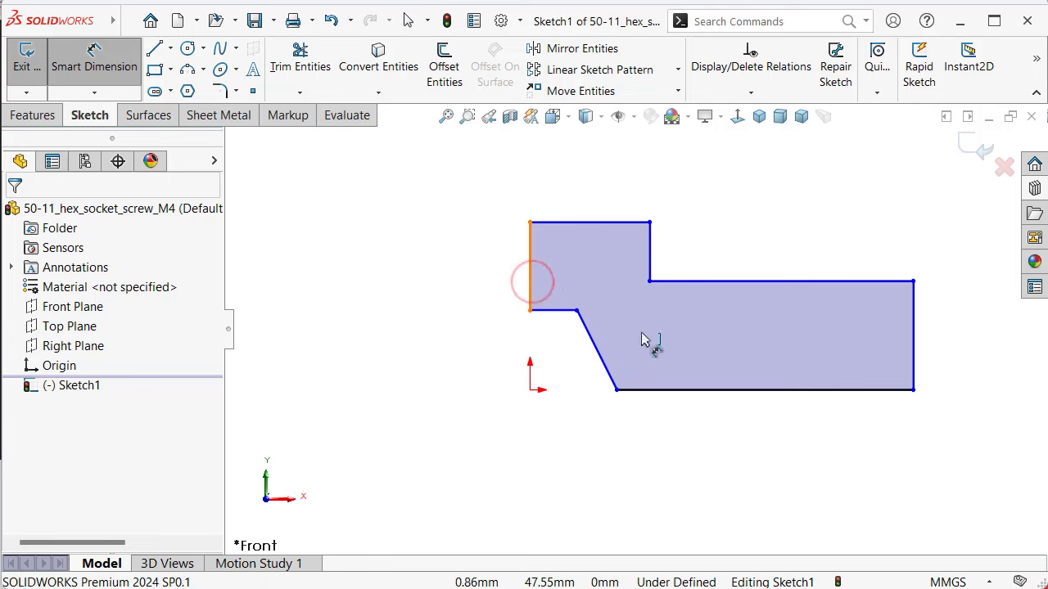
pyautogui.click(913, 353)
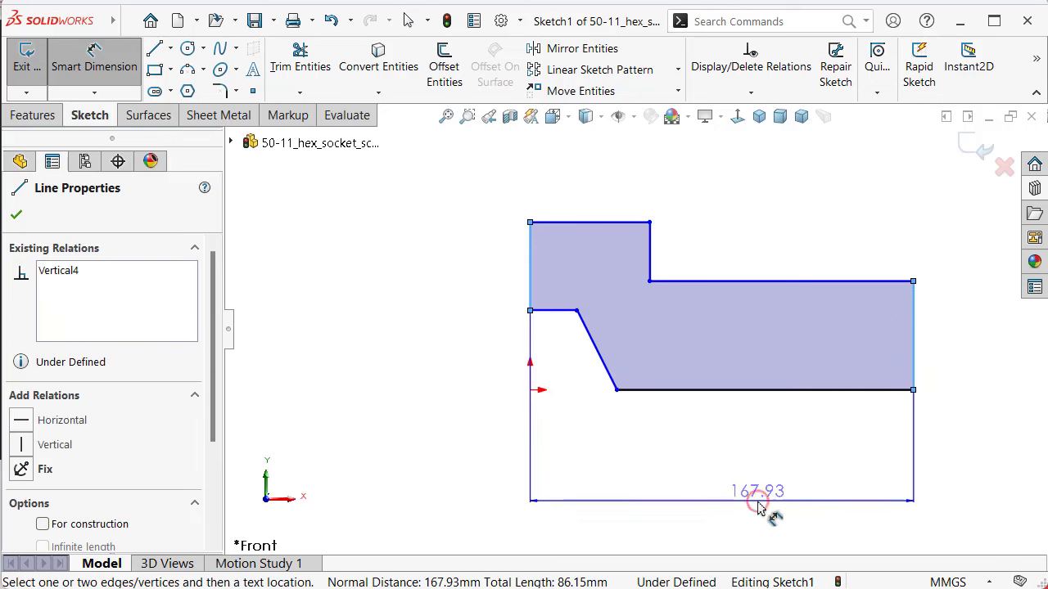
pyautogui.click(759, 509)
pyautogui.write('1')
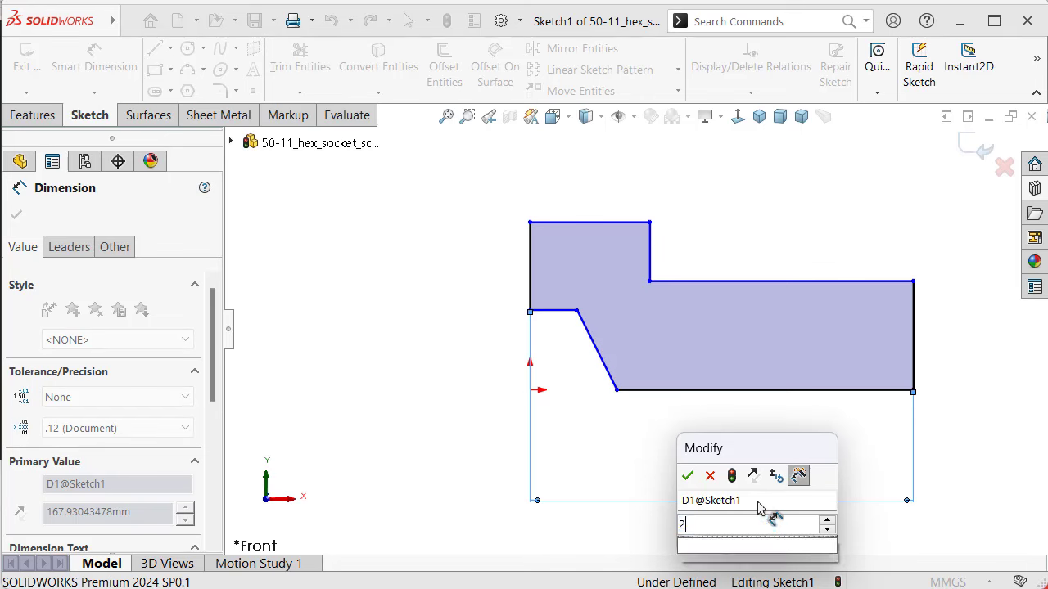
pyautogui.press('Return')
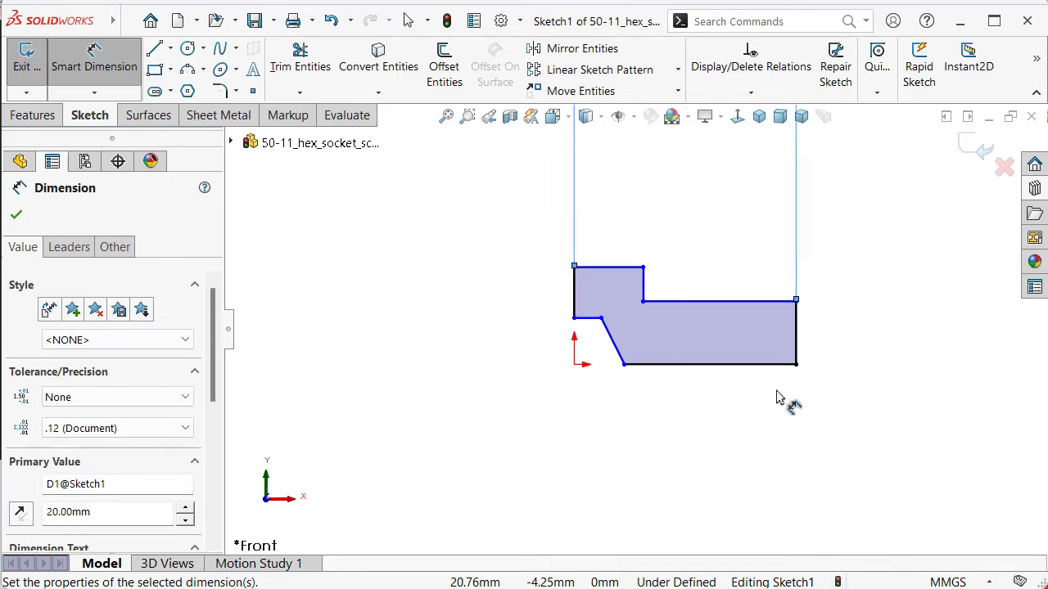
pyautogui.moveTo(663, 237); pyautogui.dragTo(655, 450)
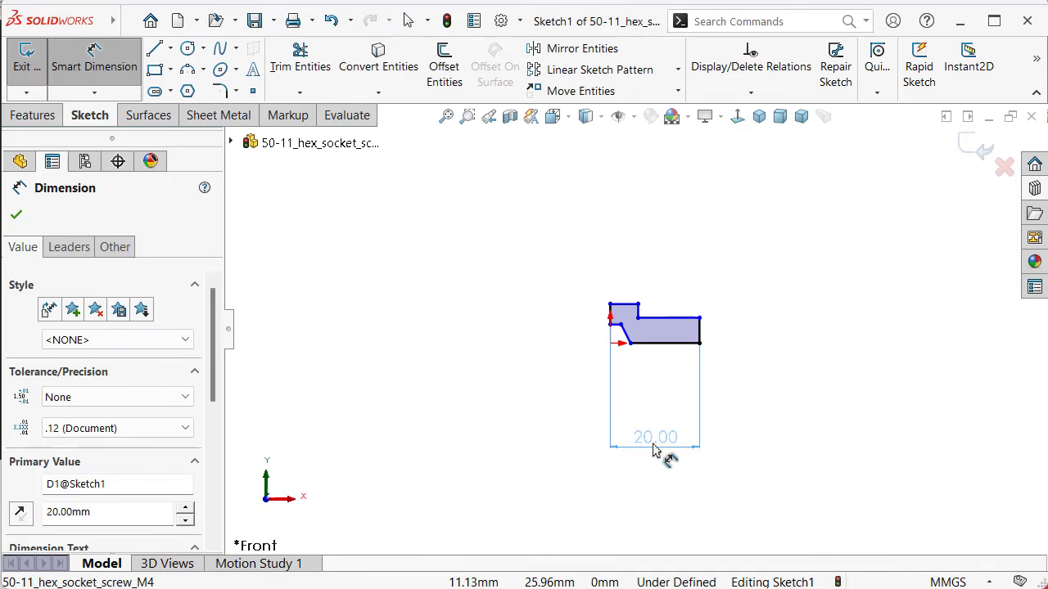
pyautogui.scroll(-5, 709, 330)
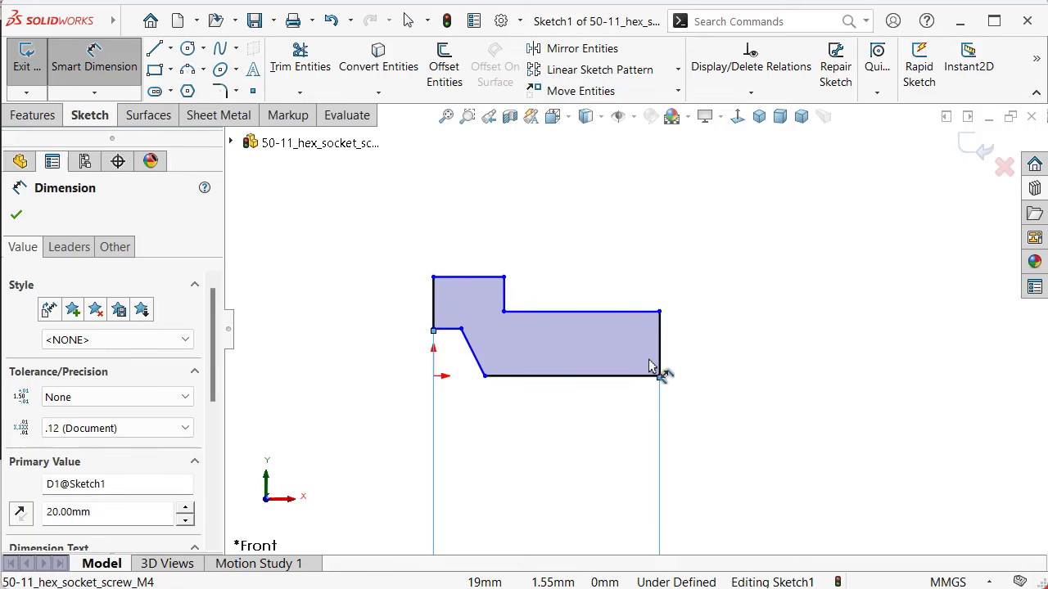
pyautogui.scroll(-1, 649, 366)
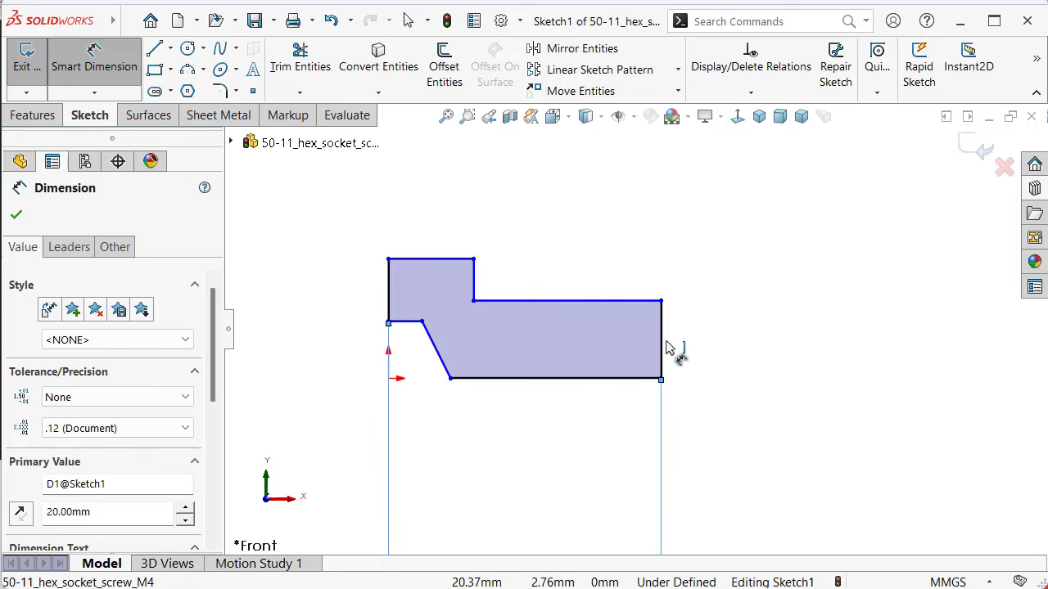
# Step: Set the shank end height to 2 mm and the head height to 3.5 mm
pyautogui.click(663, 347)
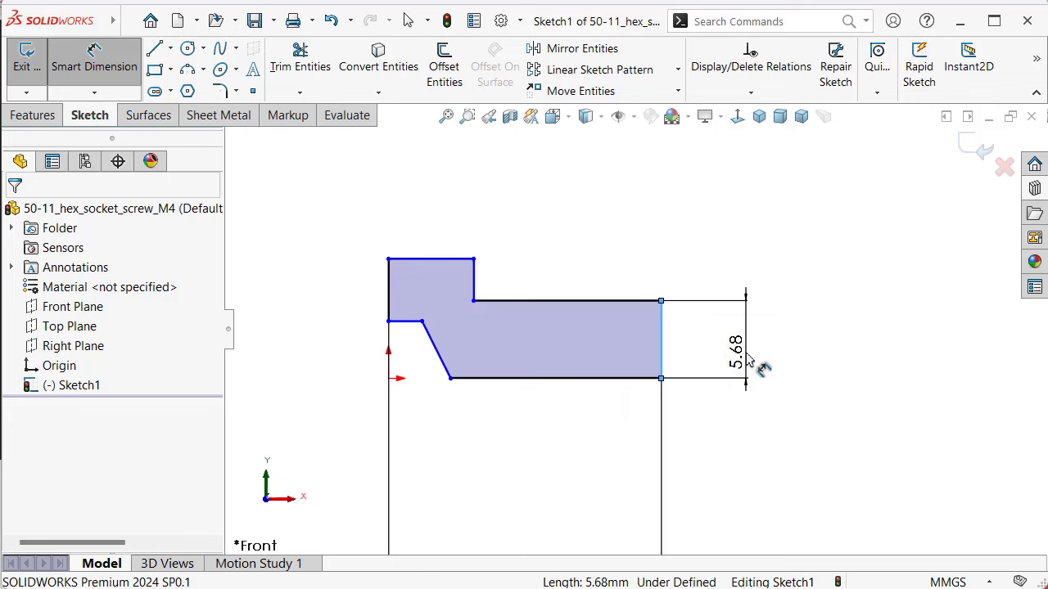
pyautogui.click(745, 358)
pyautogui.press('Return')
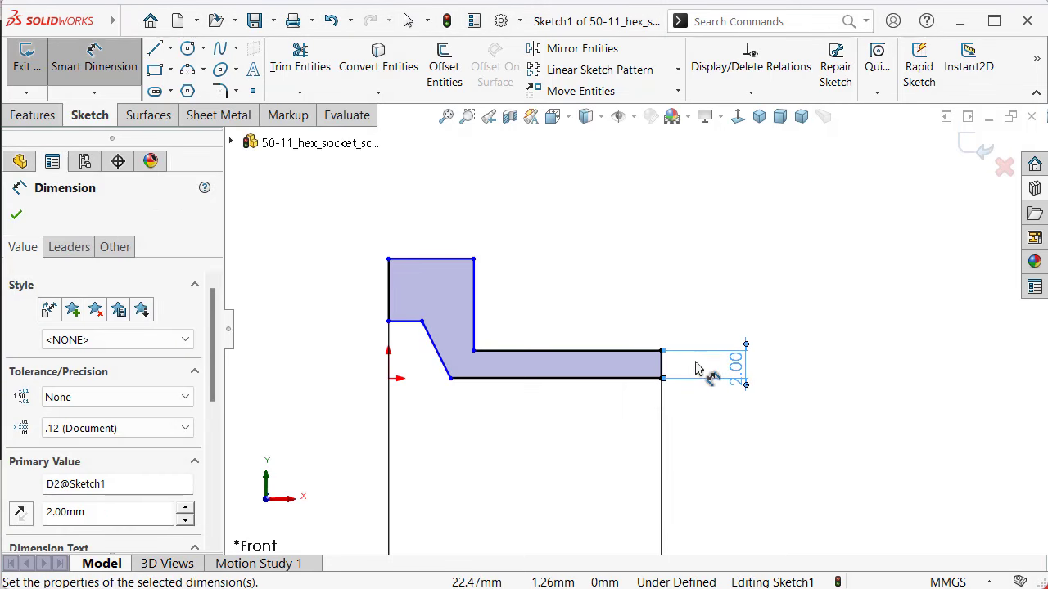
pyautogui.scroll(-2, 560, 360)
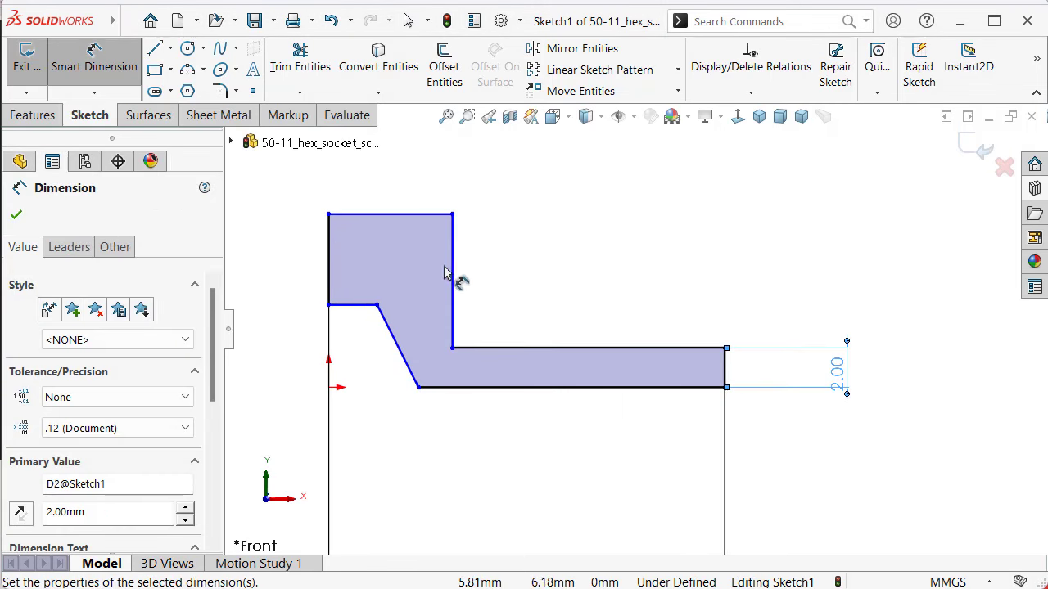
pyautogui.click(429, 215)
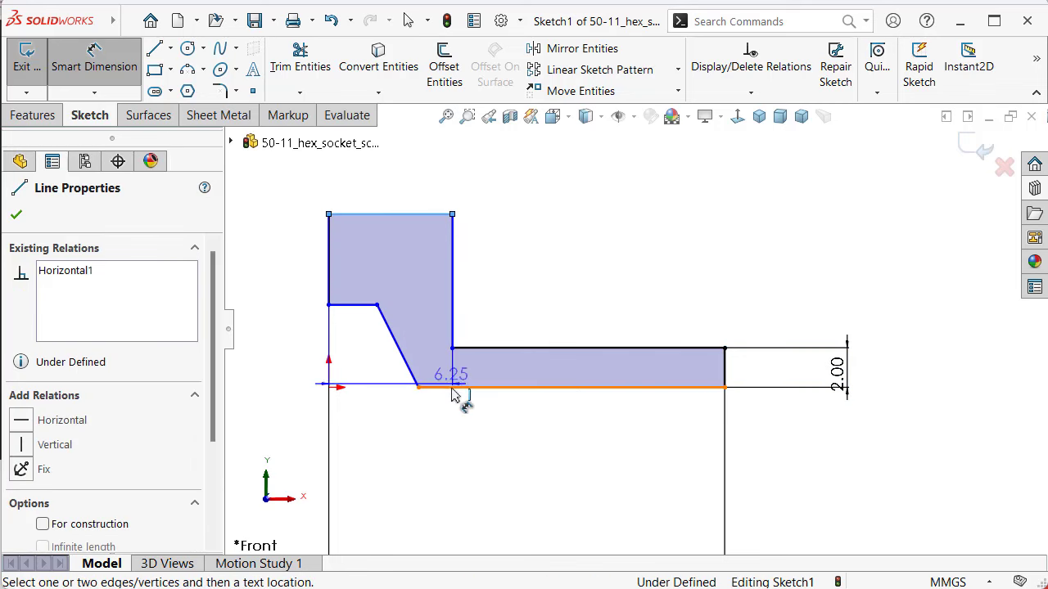
pyautogui.click(281, 352)
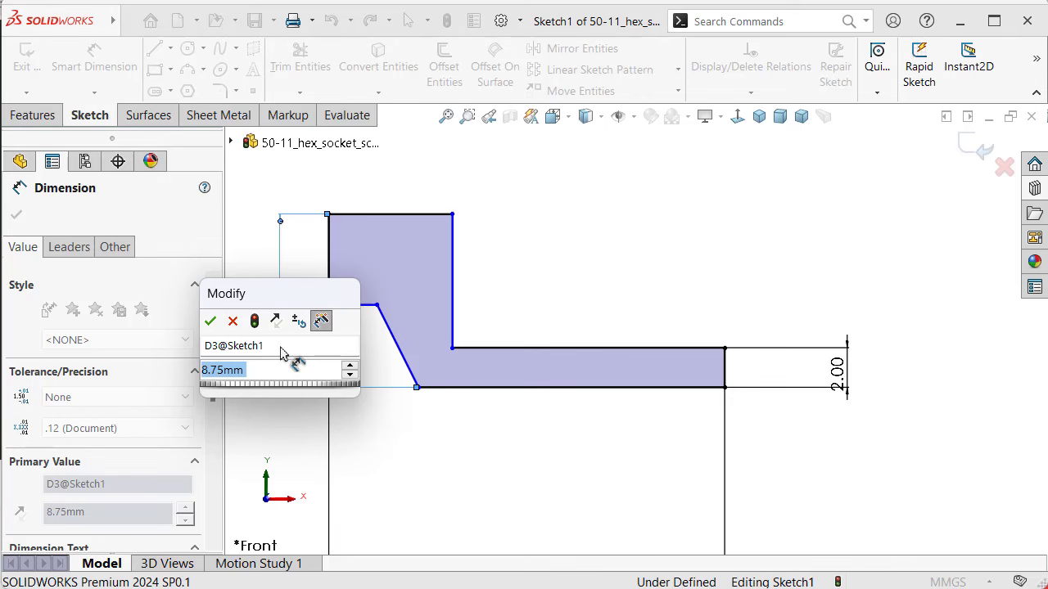
pyautogui.write('3.5')
pyautogui.press('Return')
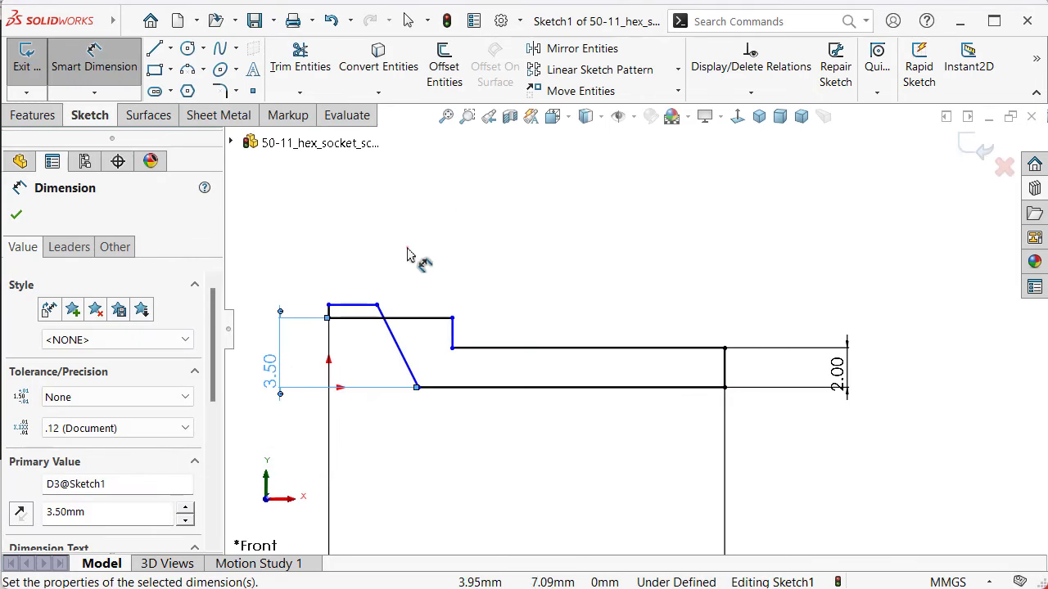
pyautogui.press('Escape')
pyautogui.scroll(-2, 369, 303)
pyautogui.press('Escape')
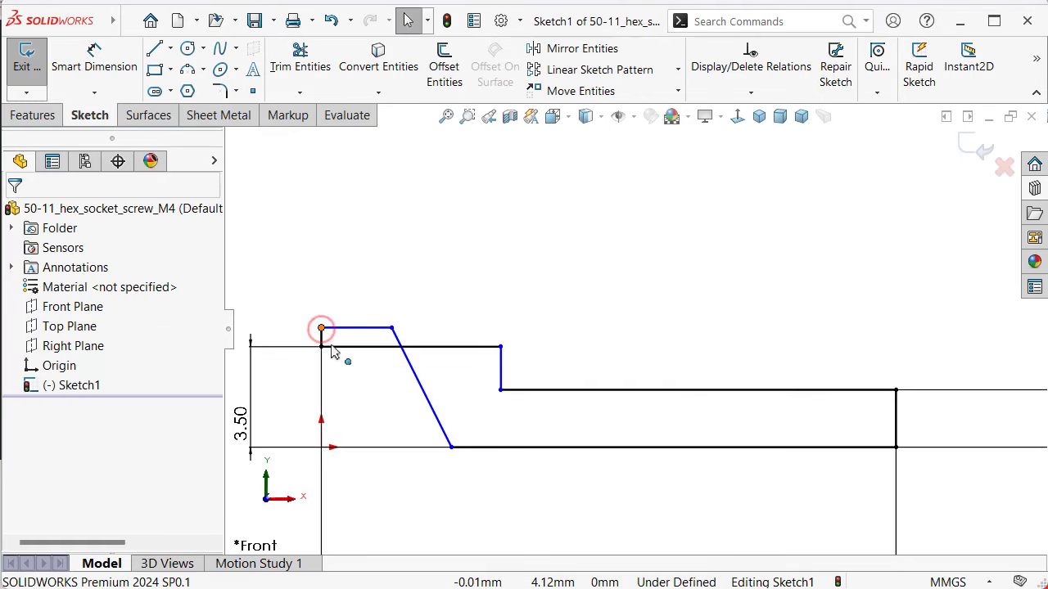
# Step: Repair the outline's corner points and dimension the shank's upper edge to 16 mm
pyautogui.moveTo(331, 347); pyautogui.dragTo(340, 405)
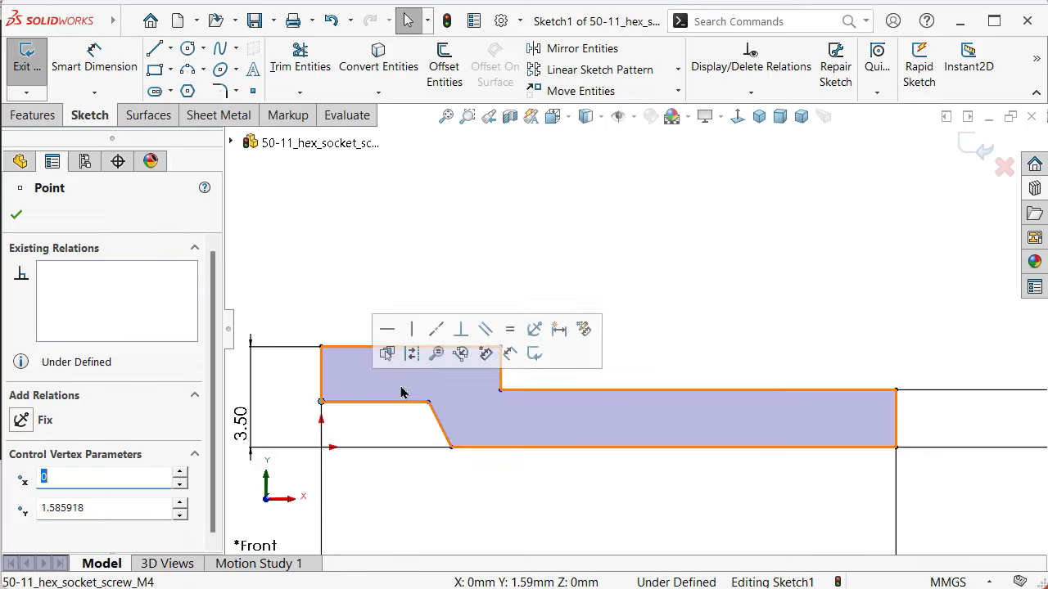
pyautogui.moveTo(763, 316); pyautogui.dragTo(772, 204, button='right')
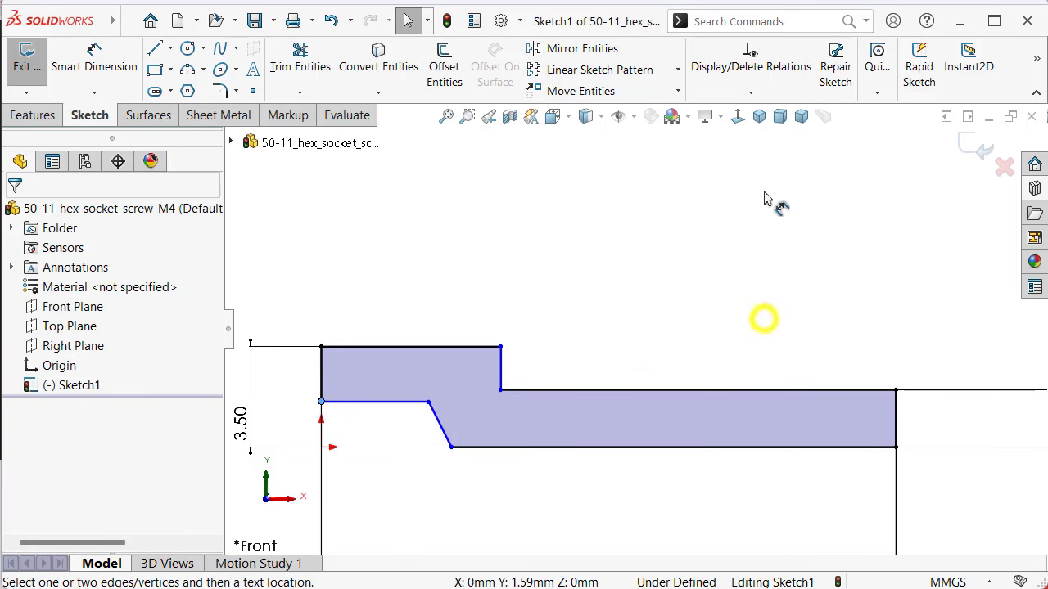
pyautogui.click(726, 390)
pyautogui.click(706, 337)
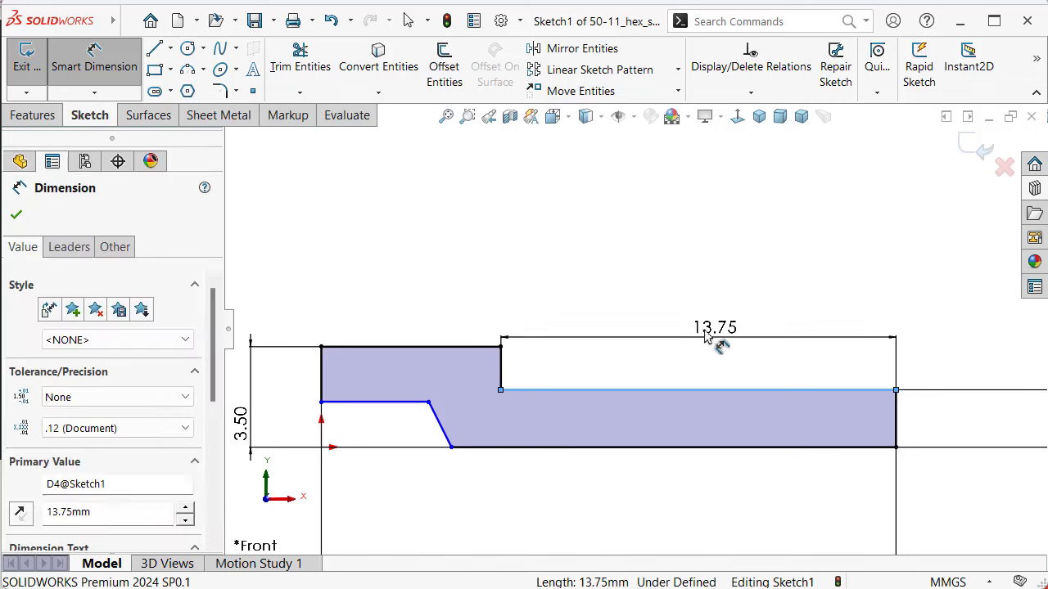
pyautogui.write('16')
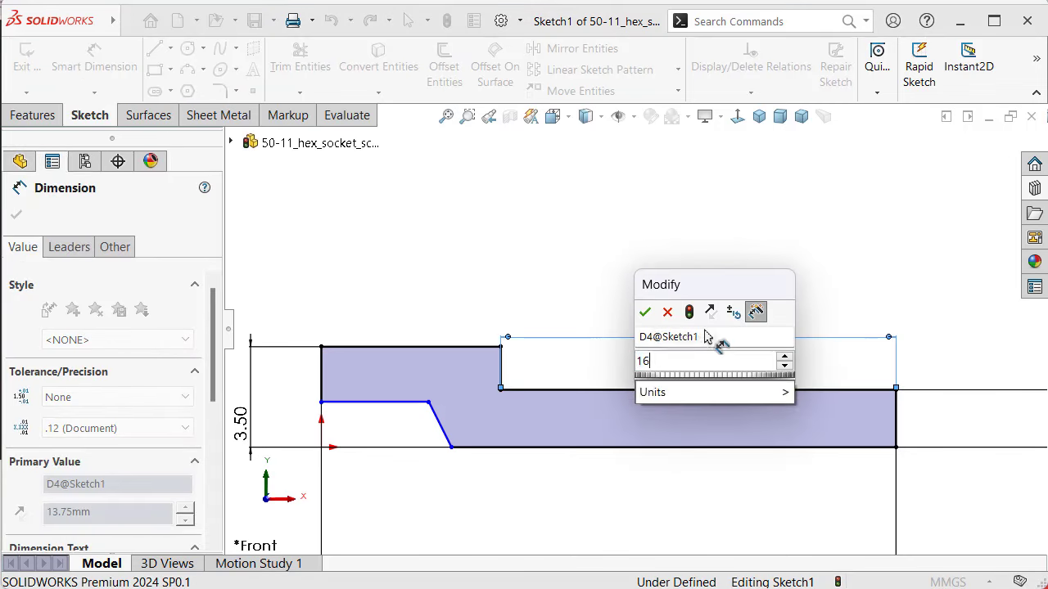
pyautogui.press('Return')
pyautogui.click(554, 258)
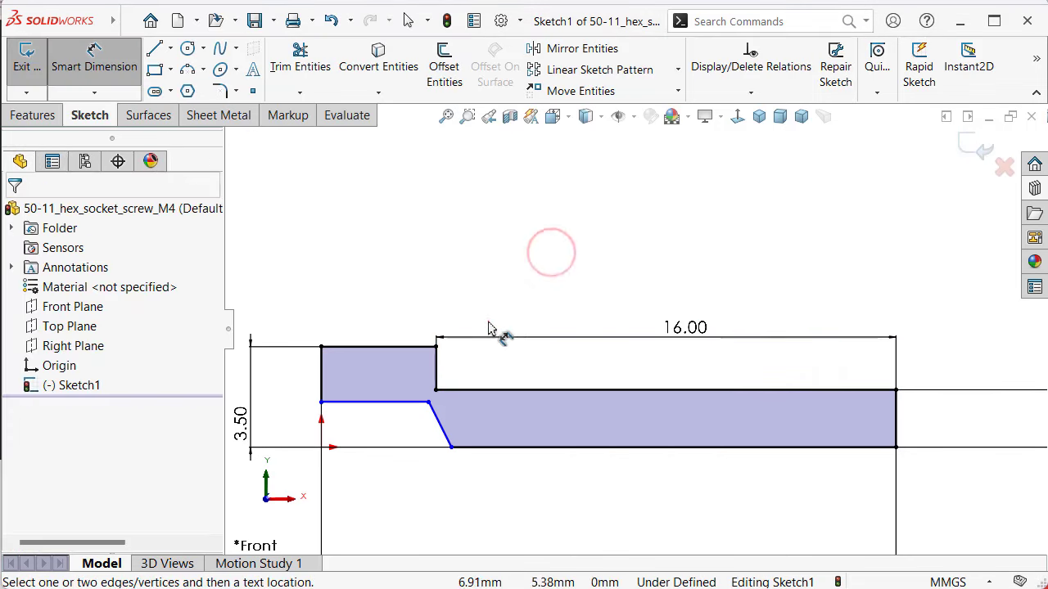
pyautogui.scroll(-5, 385, 404)
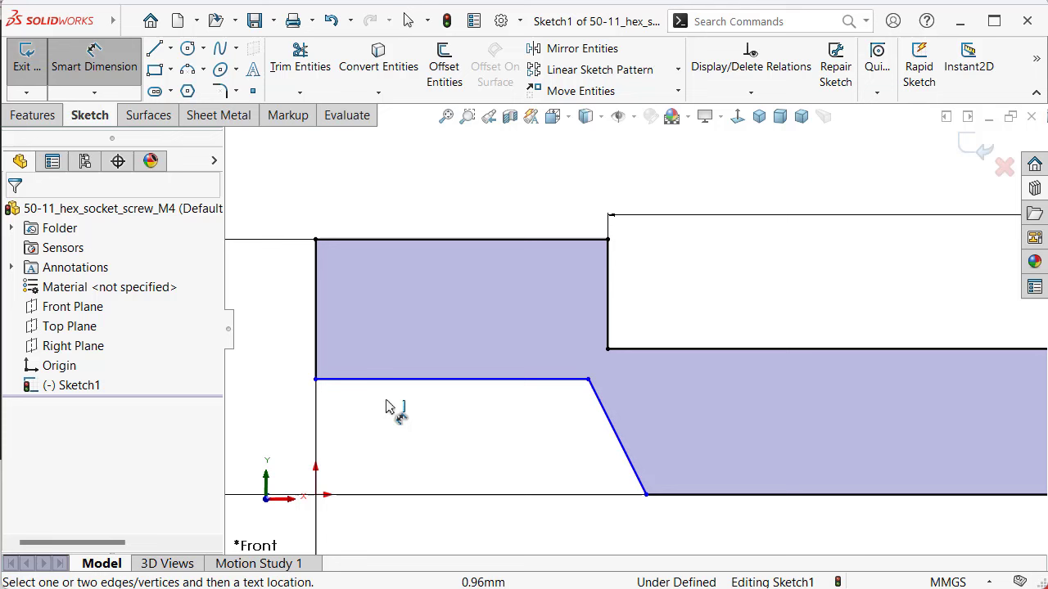
# Step: Dimension the short thread-start edge to 2 mm, undoing a stray slanted-line dimension
pyautogui.click(424, 381)
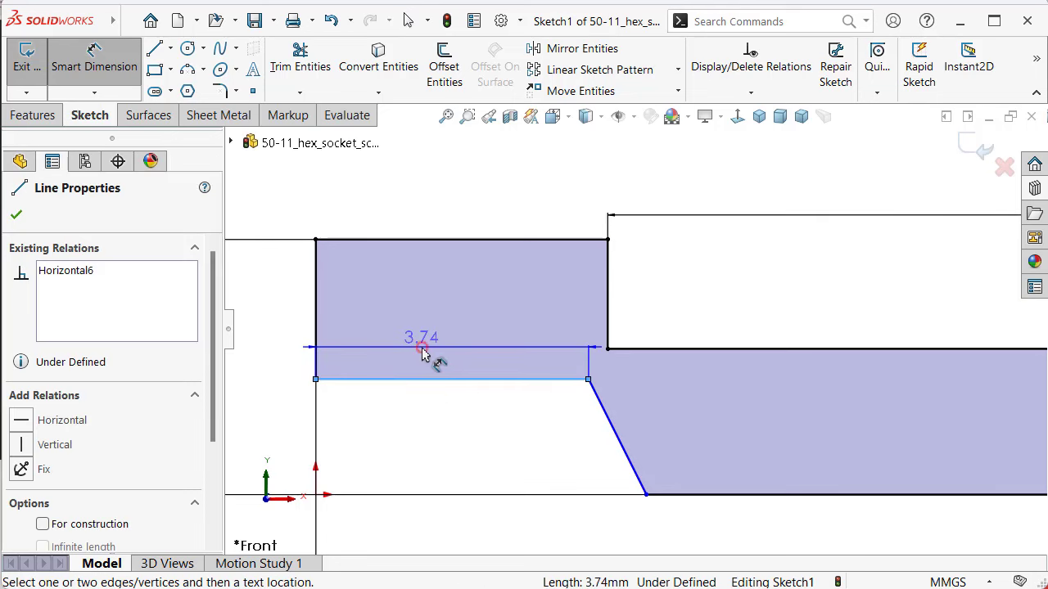
pyautogui.click(423, 352)
pyautogui.write('2')
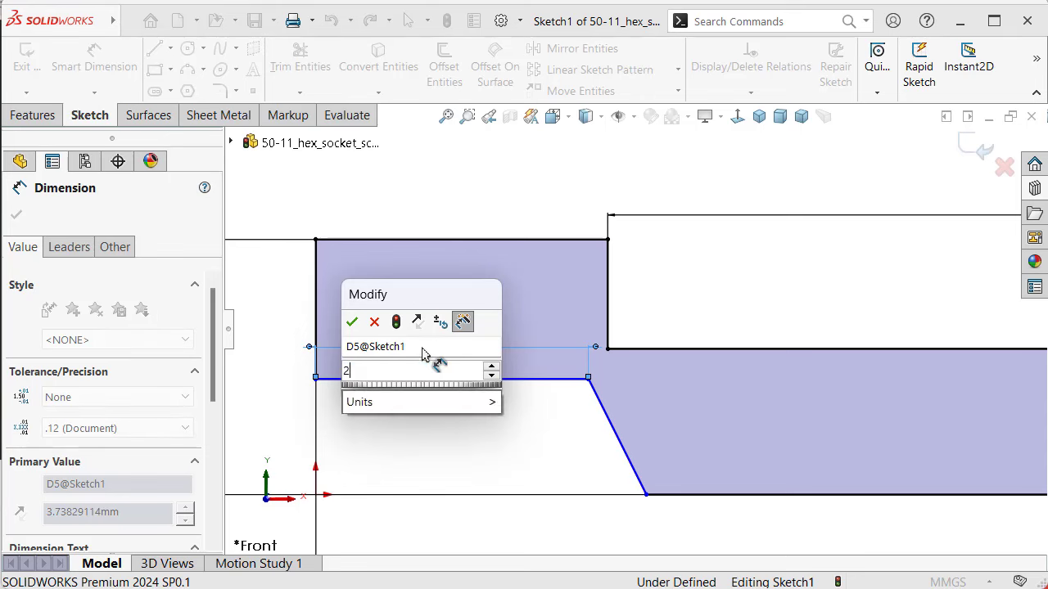
pyautogui.press('Return')
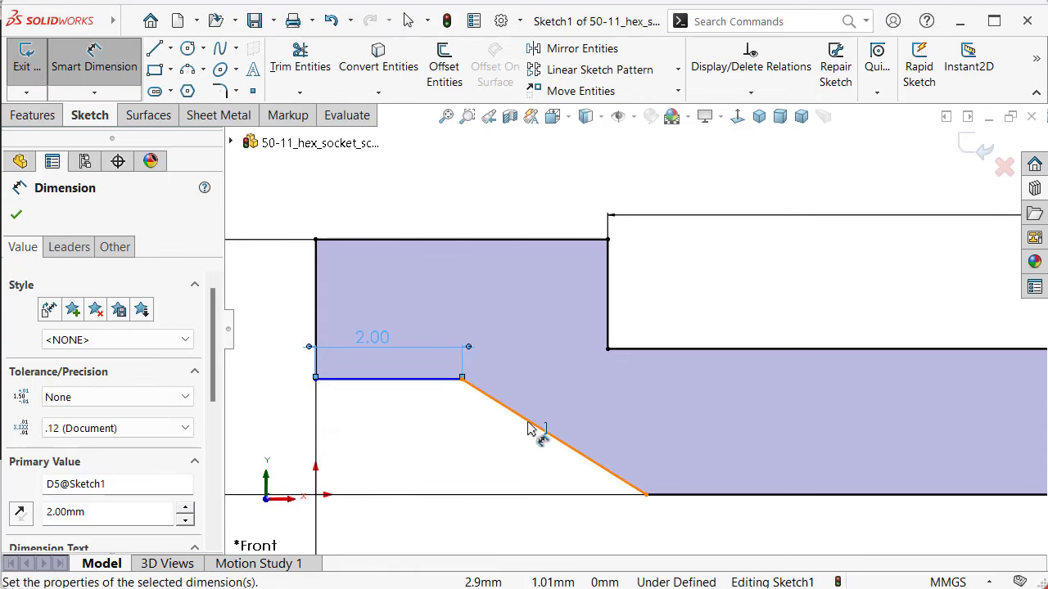
pyautogui.click(532, 430)
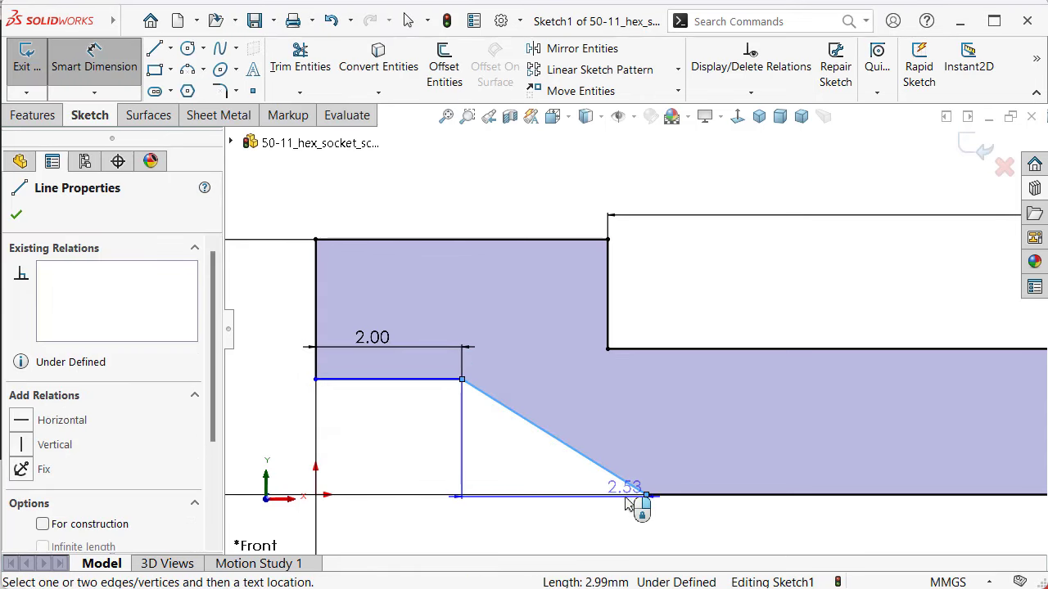
pyautogui.click(550, 492)
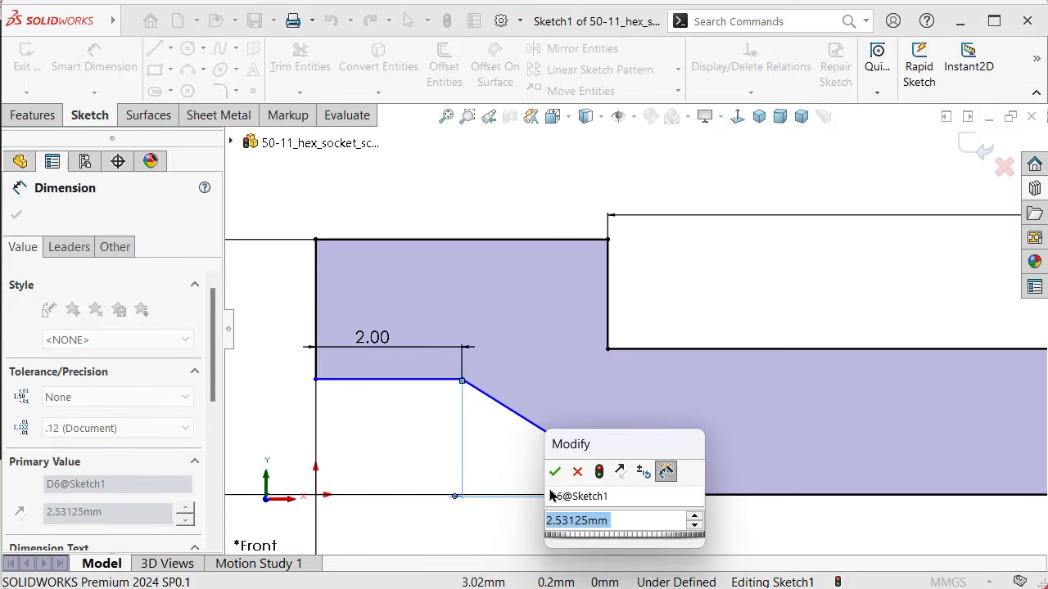
pyautogui.click(573, 473)
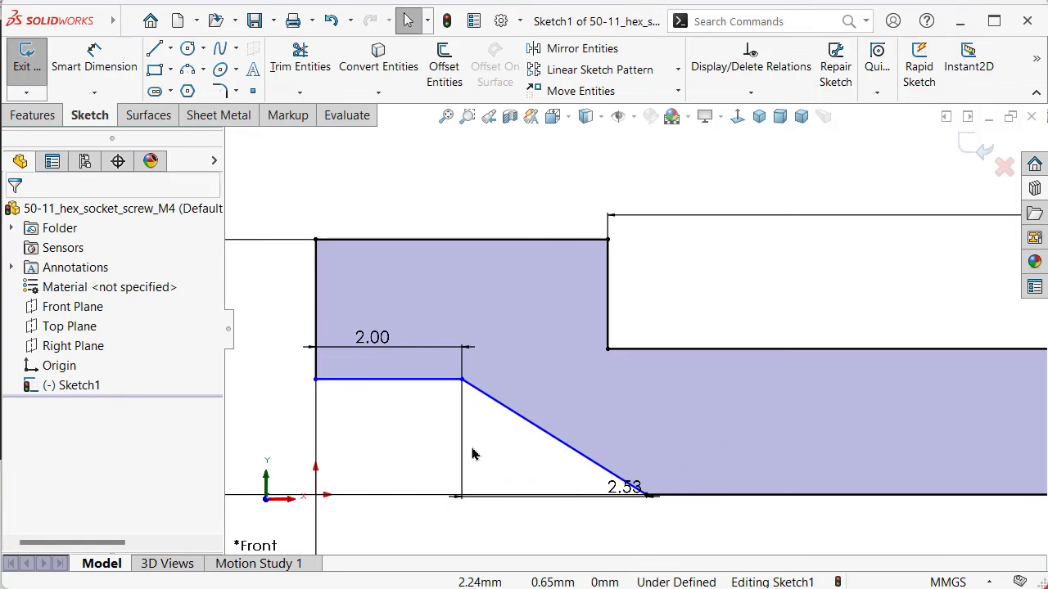
pyautogui.hotkey('ctrl', 'z')
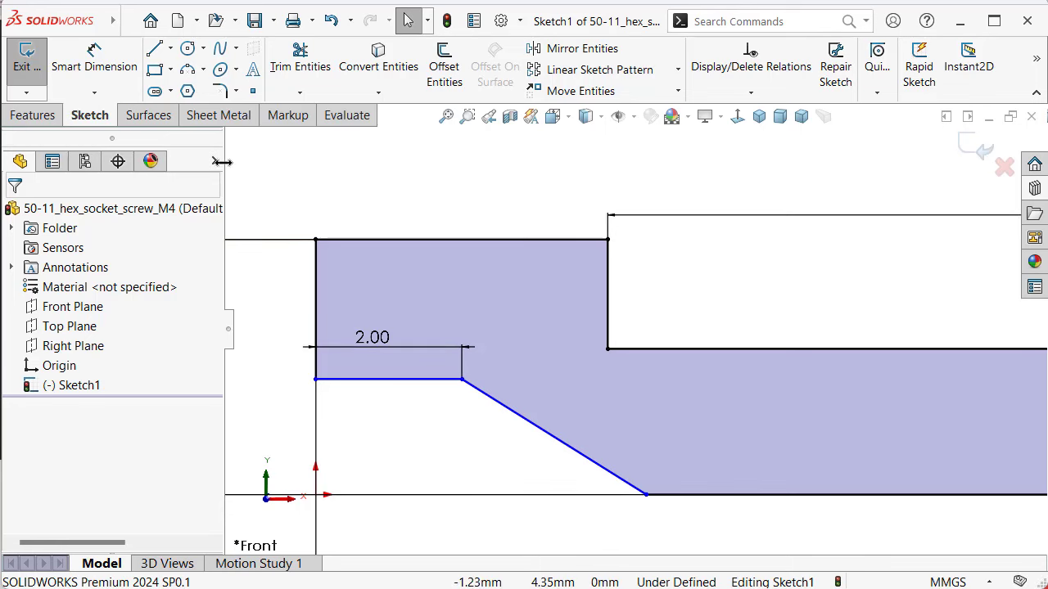
# Step: Add a 60° angle between the slanted thread-start line and the bottom line
pyautogui.click(122, 72)
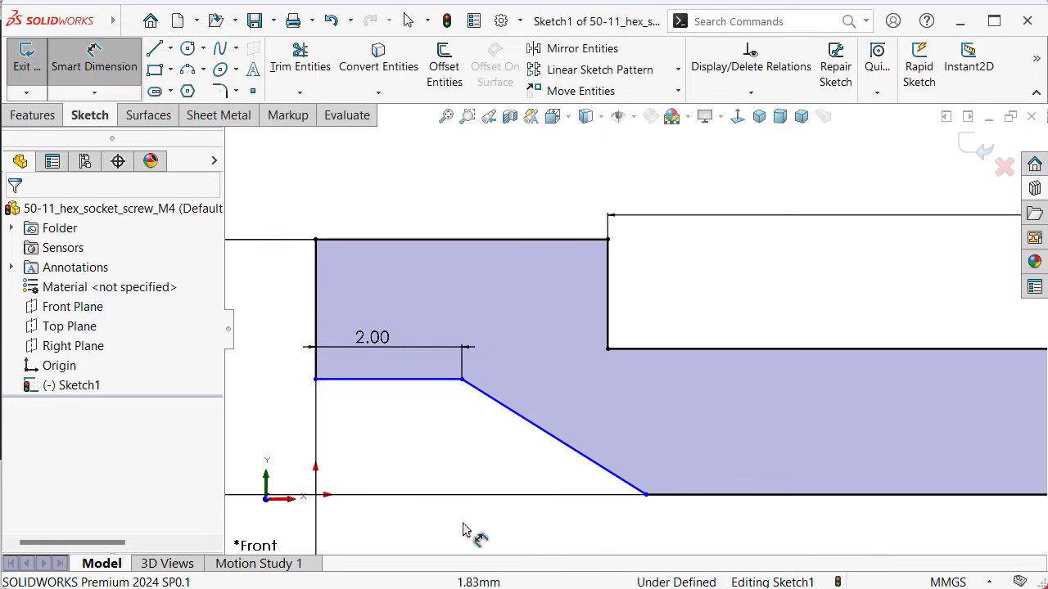
pyautogui.click(568, 446)
pyautogui.click(676, 504)
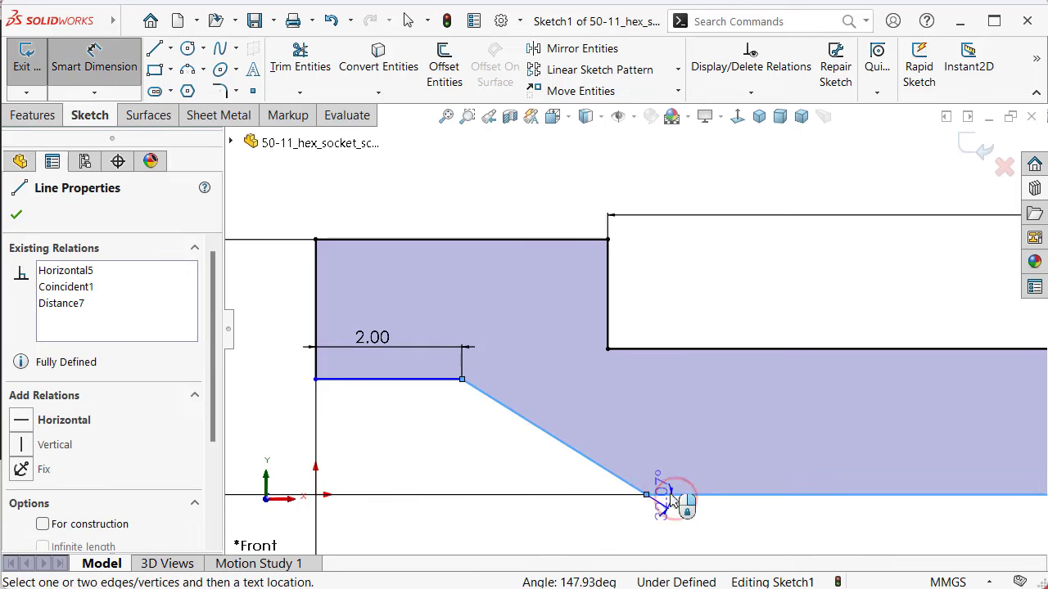
pyautogui.click(507, 471)
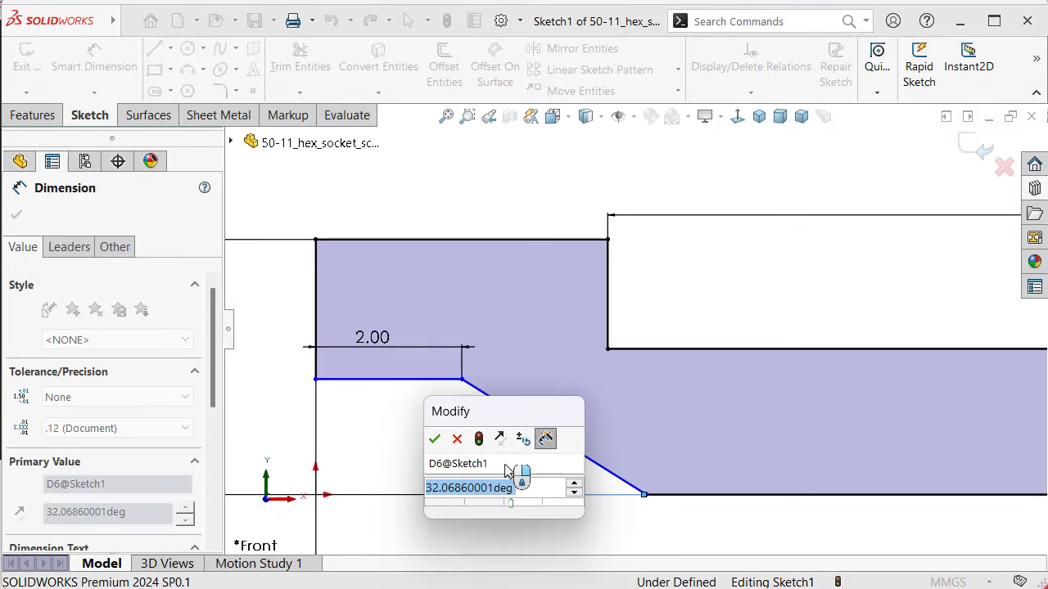
pyautogui.write('60')
pyautogui.press('Return')
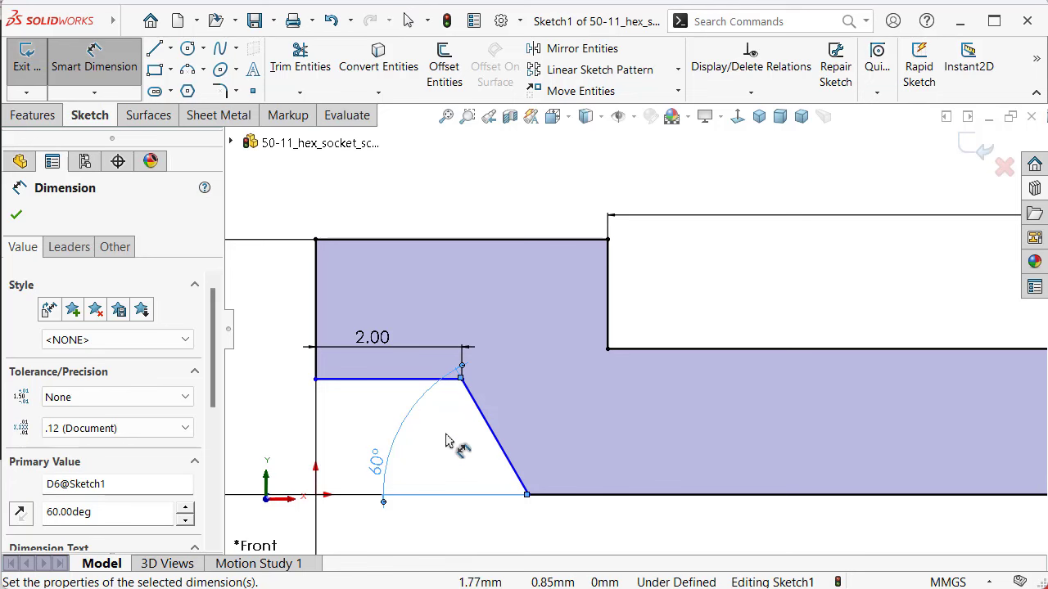
# Step: Dimension the short edge's height above the origin to 1.55 mm
pyautogui.click(355, 378)
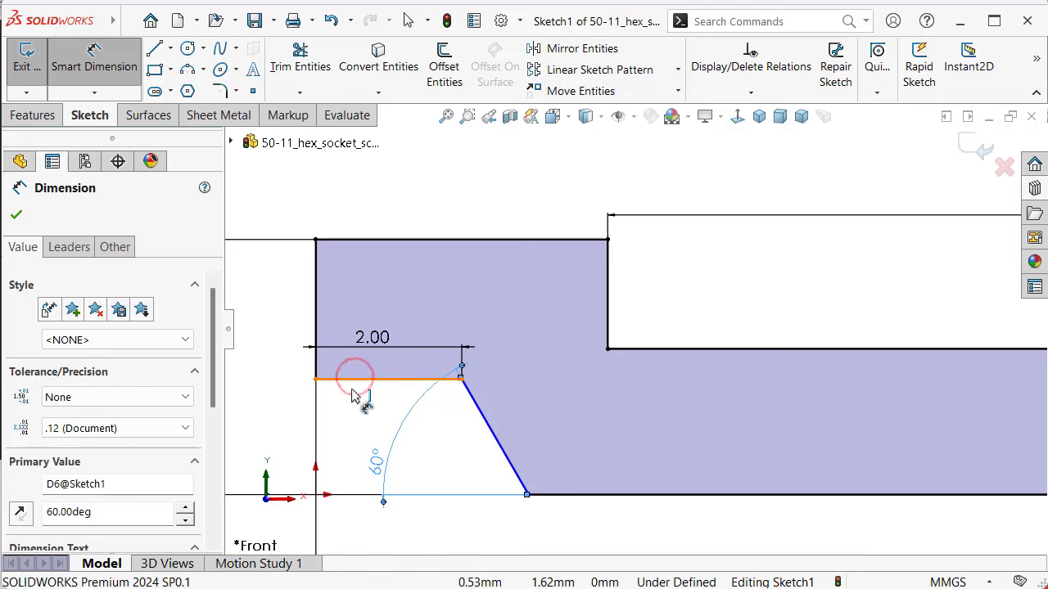
pyautogui.click(316, 495)
pyautogui.scroll(2, 270, 483)
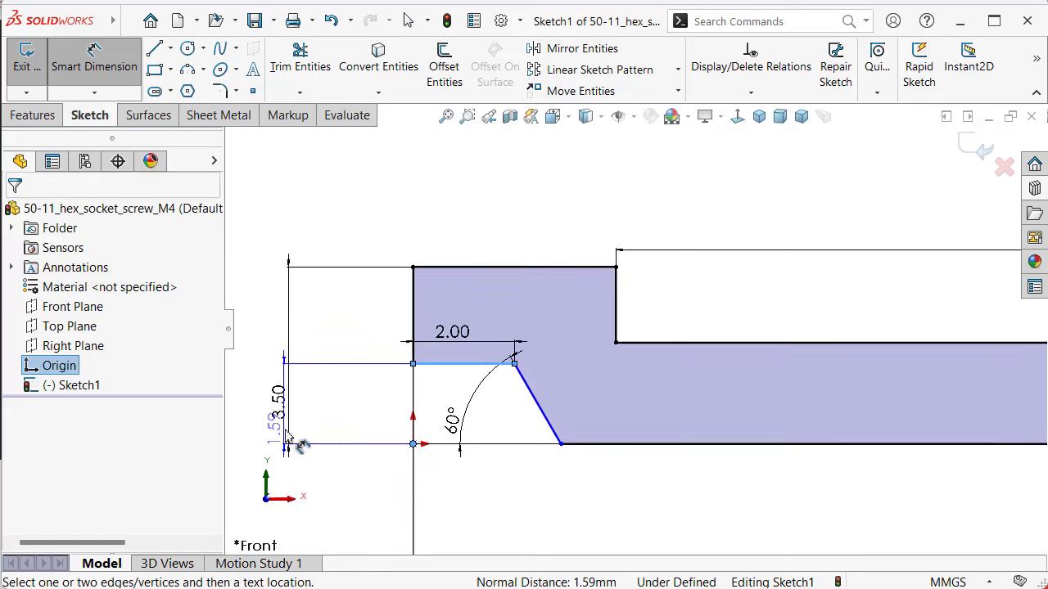
pyautogui.click(401, 418)
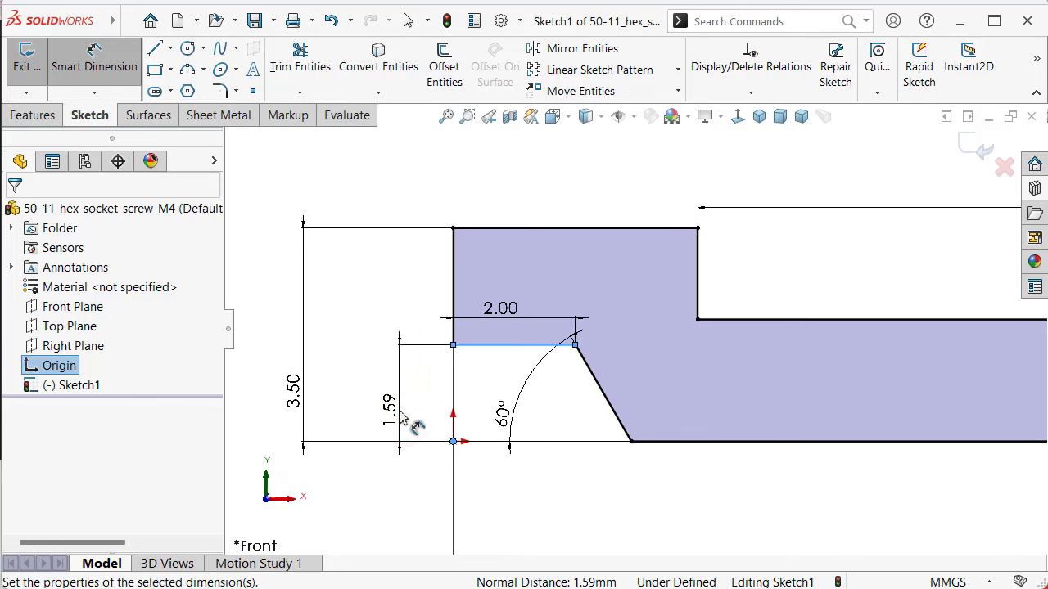
pyautogui.write('1.55')
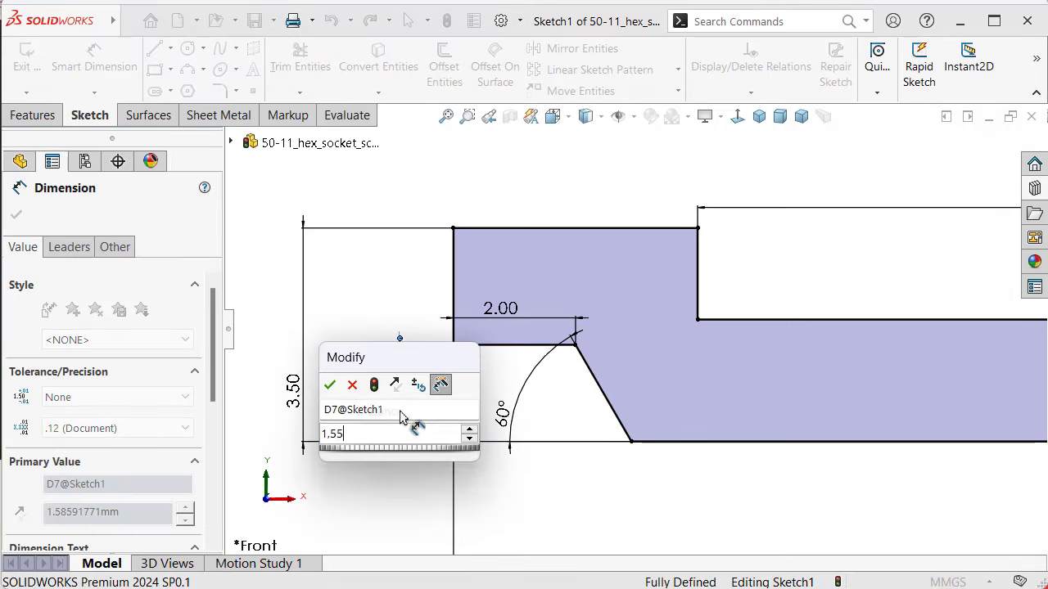
pyautogui.press('Return')
pyautogui.click(335, 290)
pyautogui.scroll(3, 716, 369)
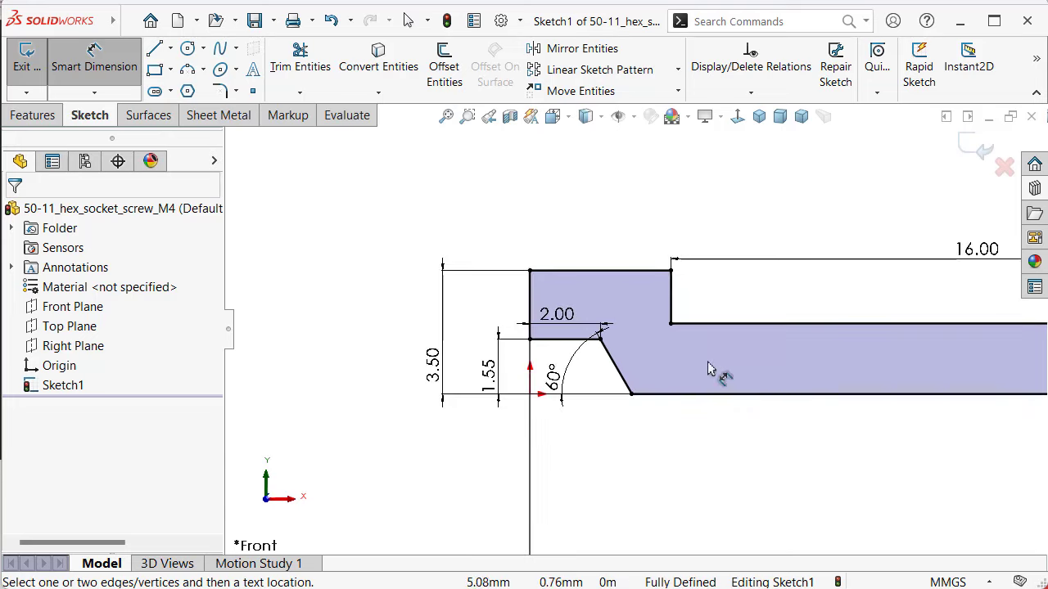
pyautogui.scroll(2, 814, 381)
pyautogui.scroll(-1, 805, 366)
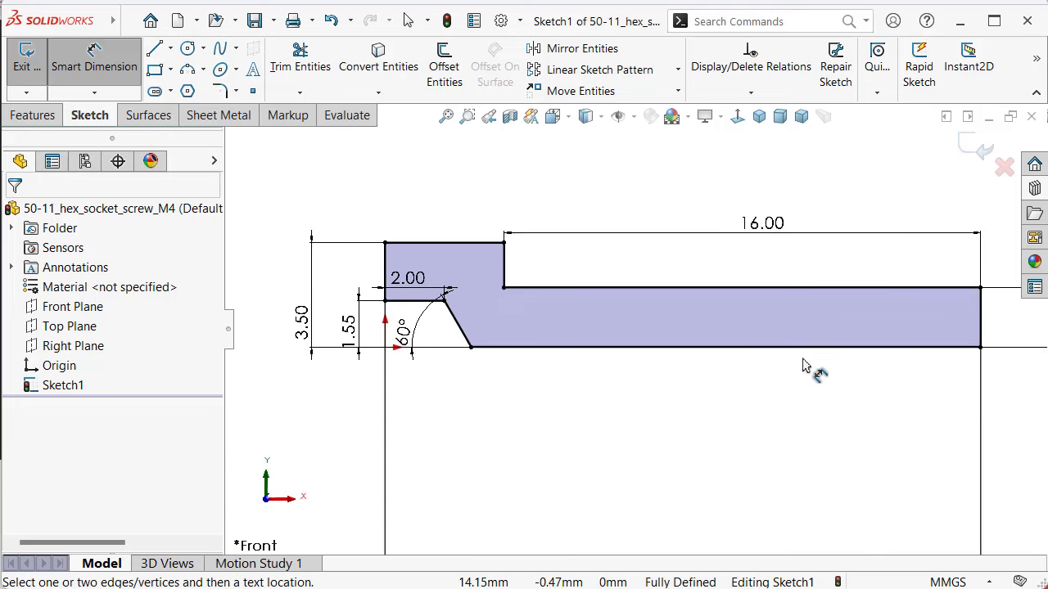
# Step: Tidy the 60° and 20.00 dimension labels closer to the fully defined profile
pyautogui.click(414, 335)
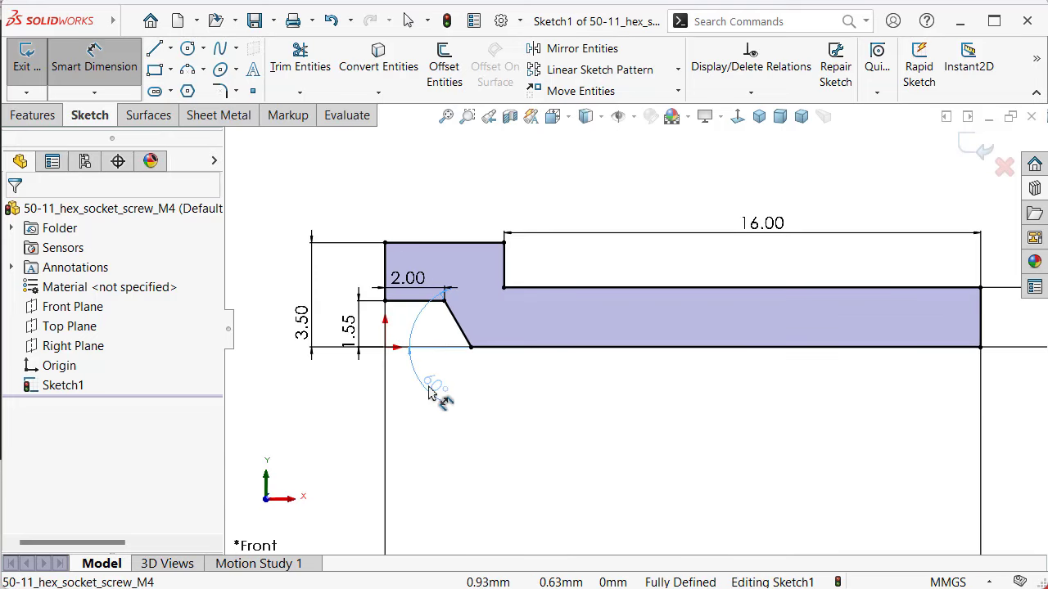
pyautogui.click(429, 393)
pyautogui.click(495, 395)
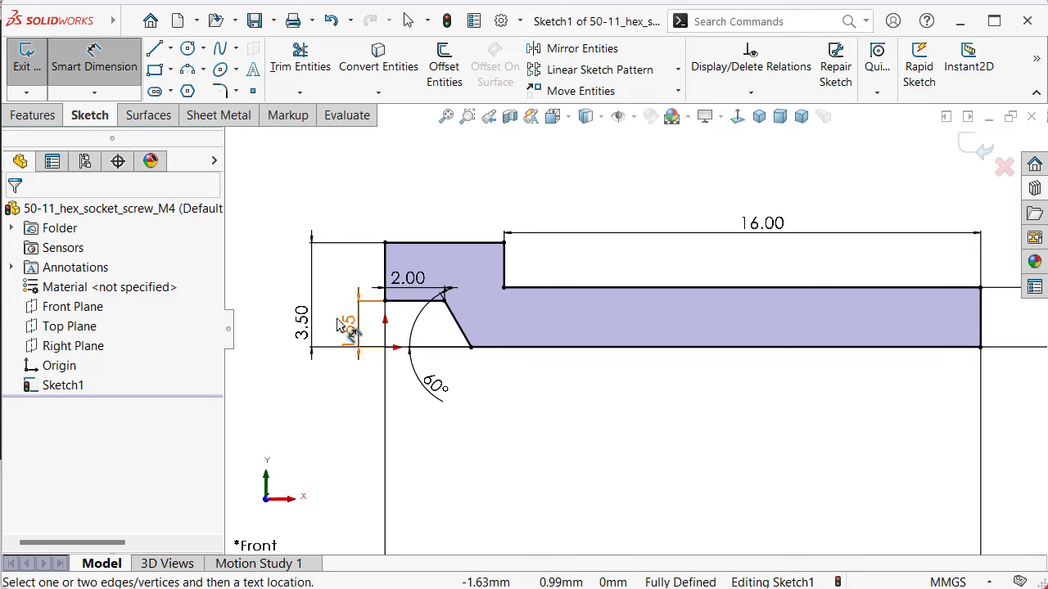
pyautogui.click(301, 330)
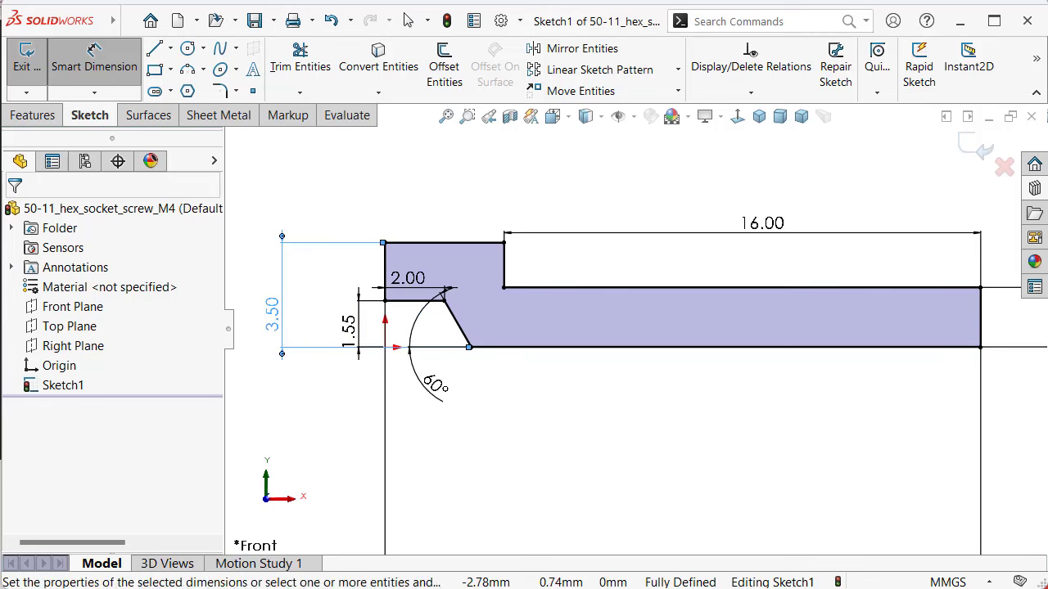
pyautogui.press('f')
pyautogui.press('f')
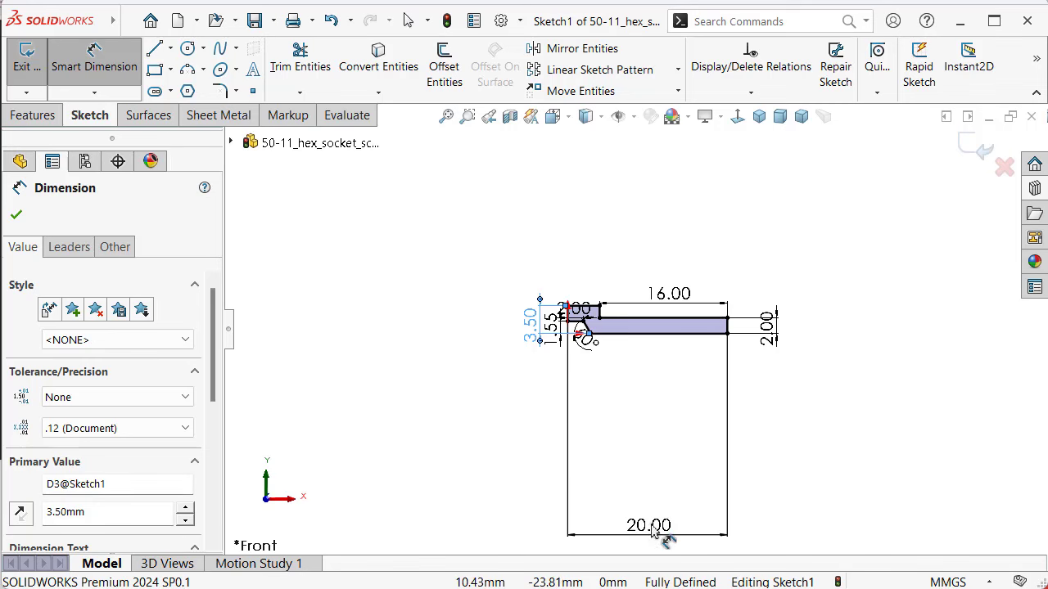
pyautogui.moveTo(652, 532); pyautogui.dragTo(644, 368)
pyautogui.click(579, 224)
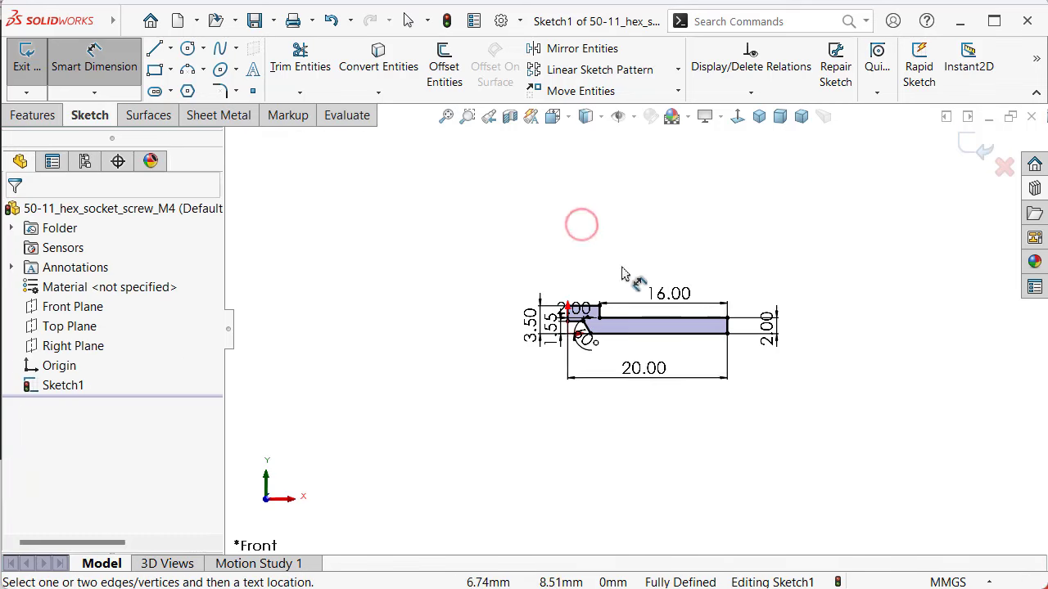
pyautogui.scroll(-2, 679, 320)
pyautogui.scroll(-3, 659, 328)
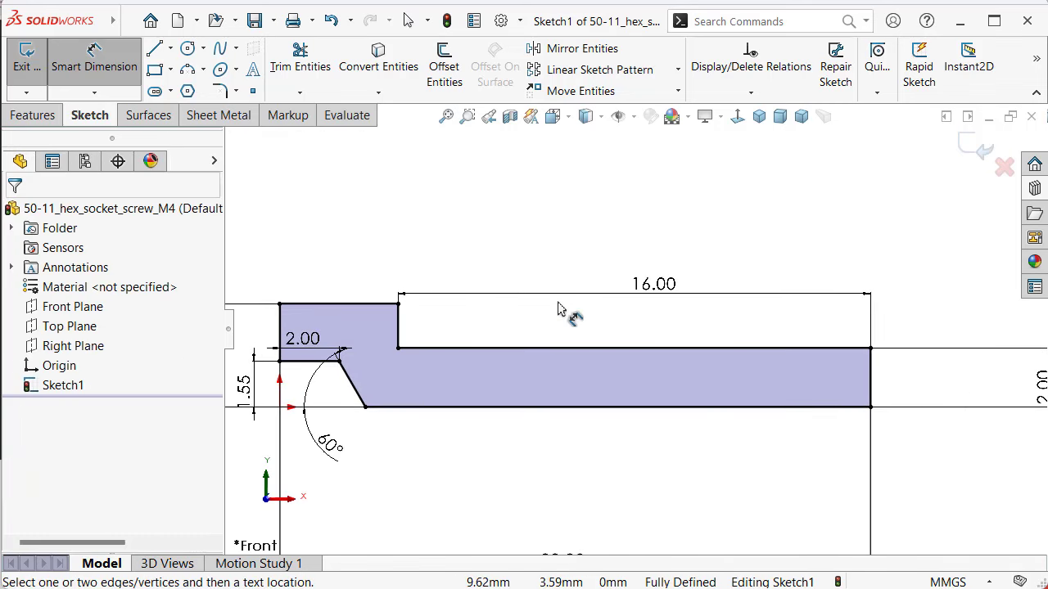
pyautogui.scroll(-1, 394, 300)
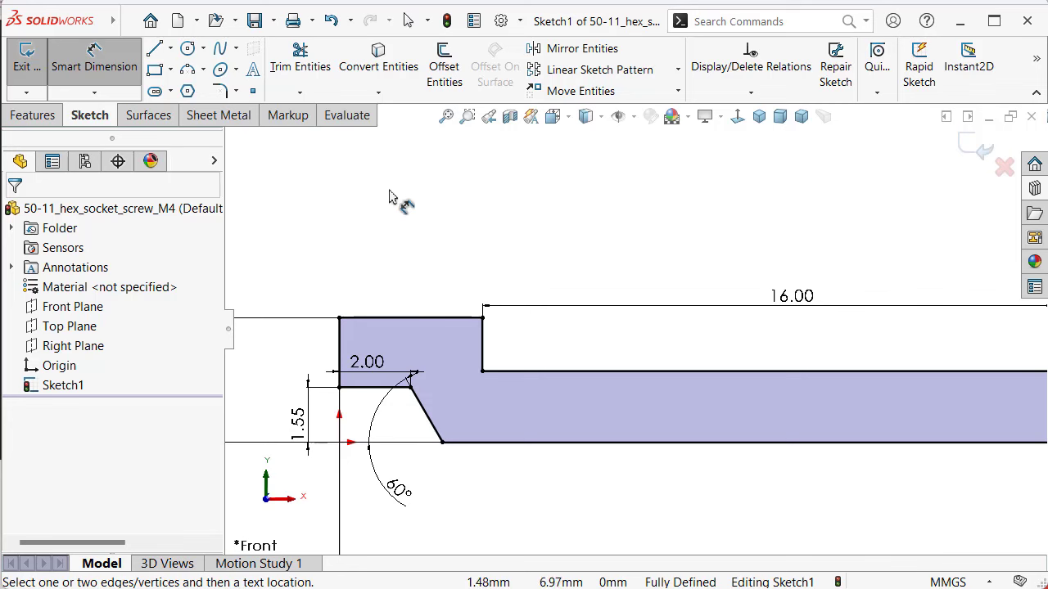
# Step: Round the head's outer top corner and head-to-shank corner with 0.25 mm sketch fillets
pyautogui.click(221, 90)
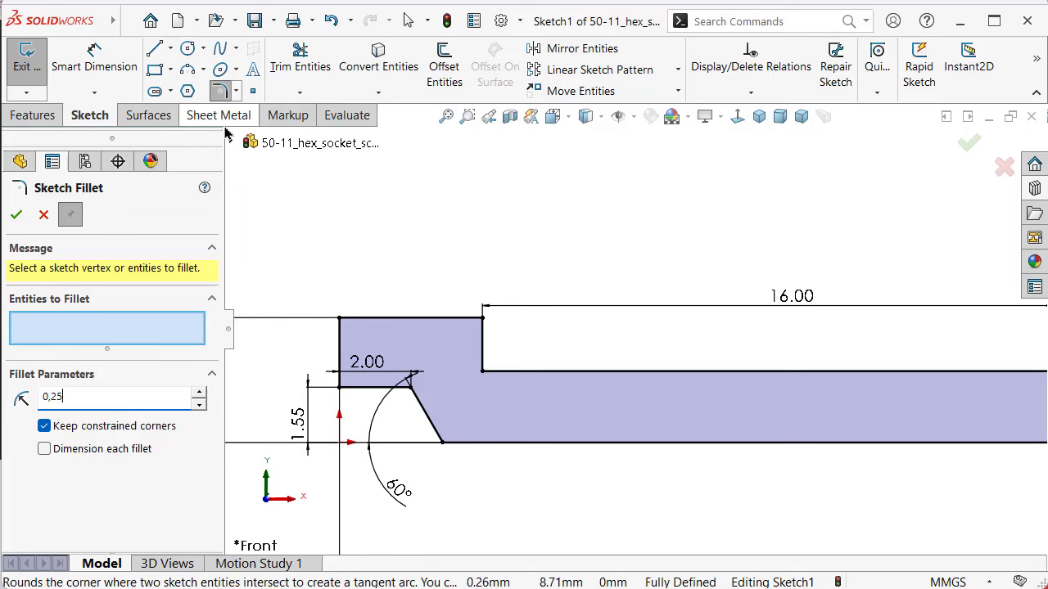
pyautogui.click(340, 319)
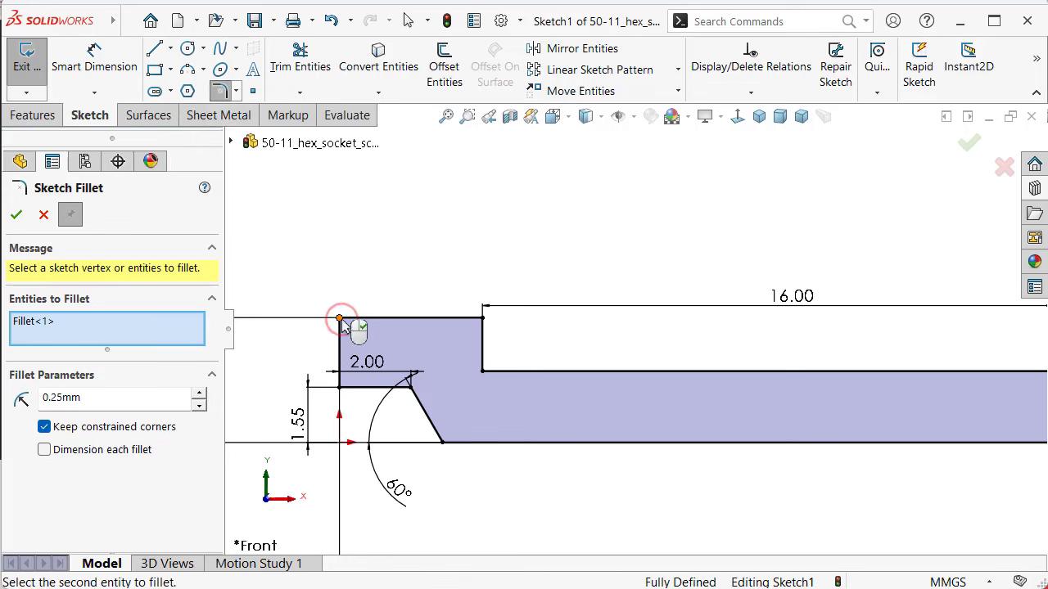
pyautogui.click(484, 375)
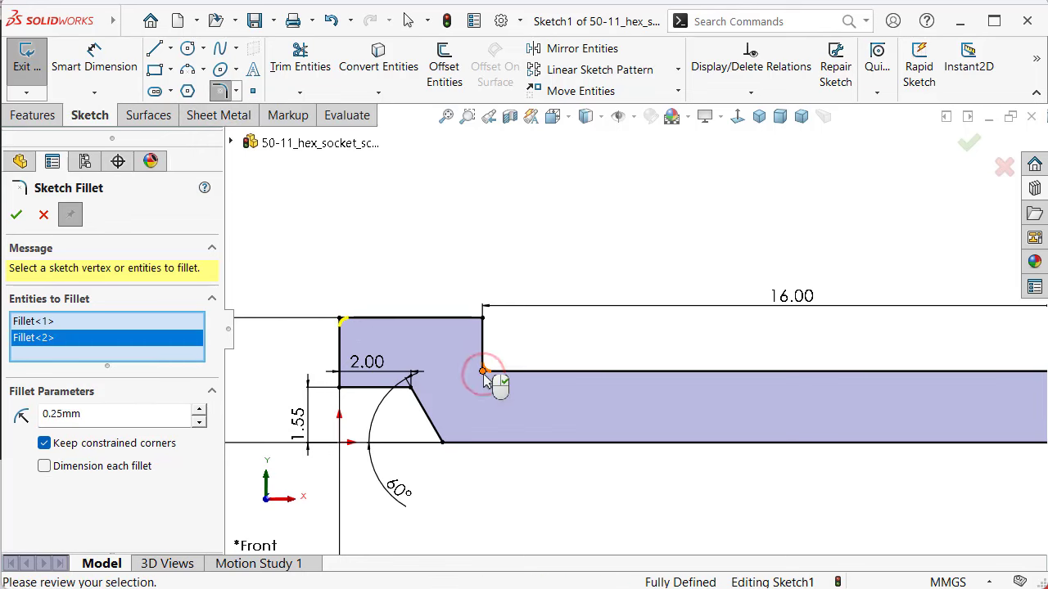
pyautogui.press('Return')
pyautogui.scroll(-2, 804, 354)
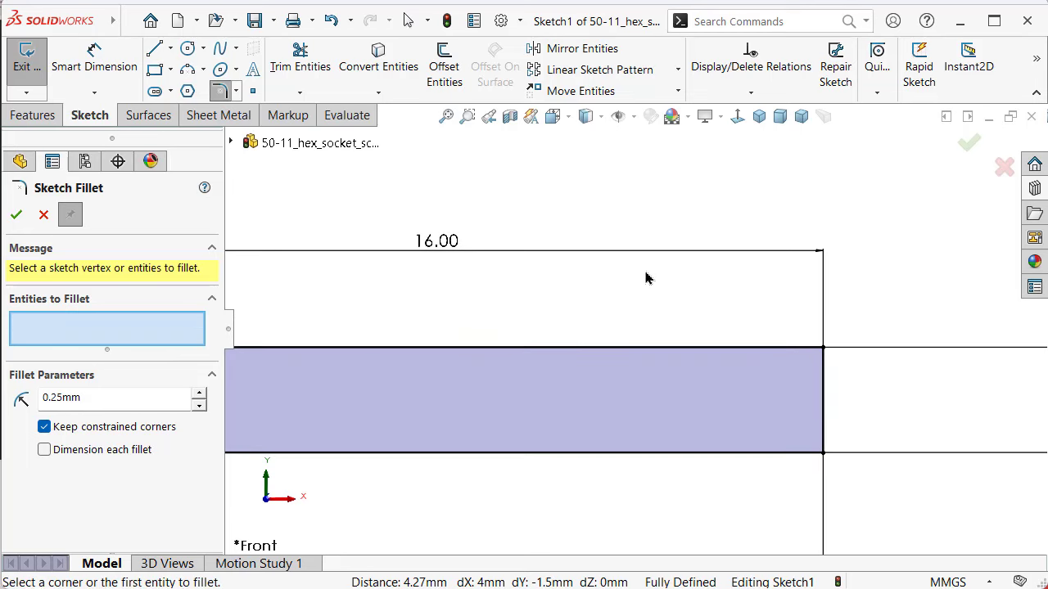
# Step: Chamfer the shank's end corner with an equal-distance 0.35 mm sketch chamfer
pyautogui.click(236, 91)
pyautogui.click(250, 131)
pyautogui.write('0,35')
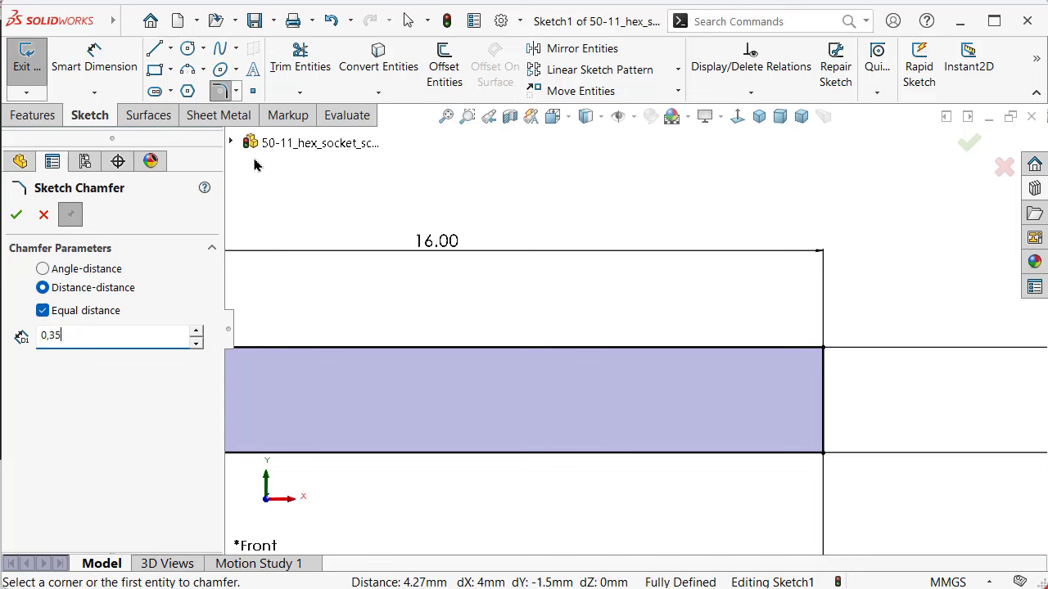
pyautogui.click(824, 351)
pyautogui.click(856, 335)
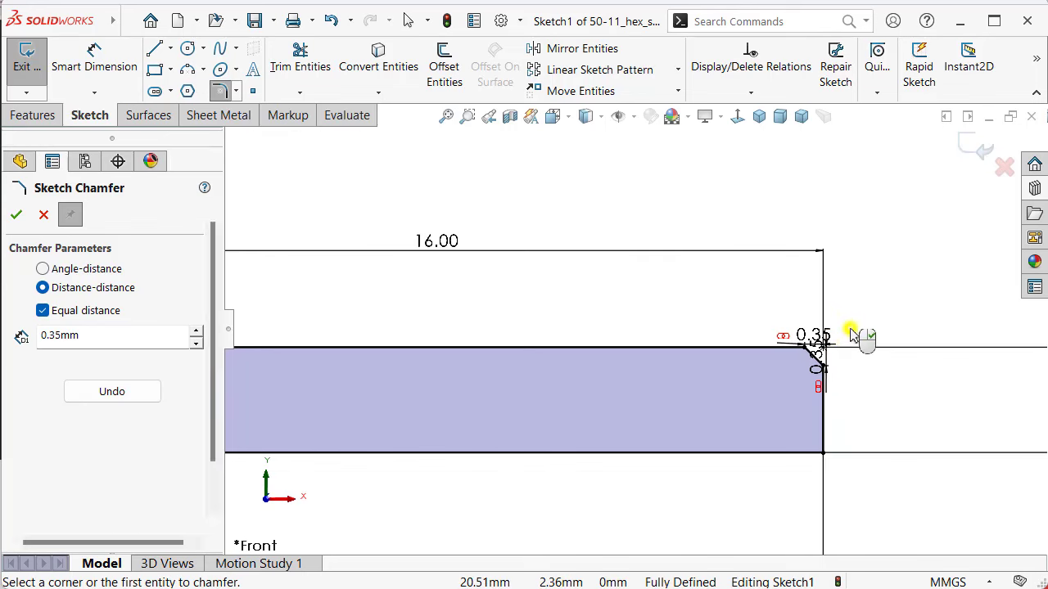
pyautogui.scroll(2, 859, 391)
pyautogui.scroll(1, 660, 393)
pyautogui.scroll(1, 660, 393)
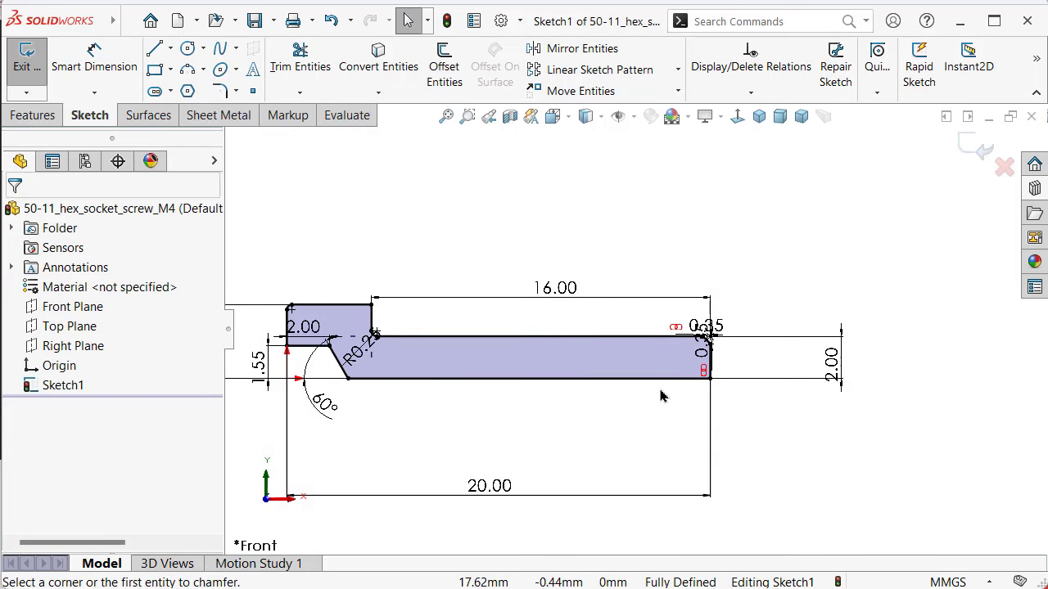
pyautogui.scroll(-1, 662, 396)
pyautogui.press('f')
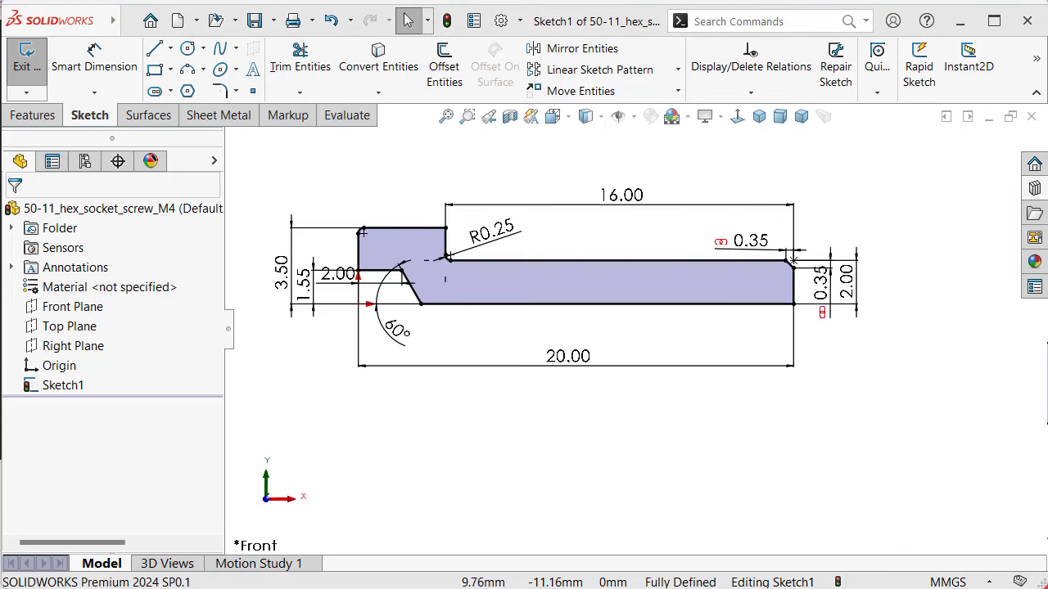
# Step: Revolve Sketch1 360° about its bottom line (Line6) to form Revolve1
pyautogui.click(759, 117)
pyautogui.click(38, 117)
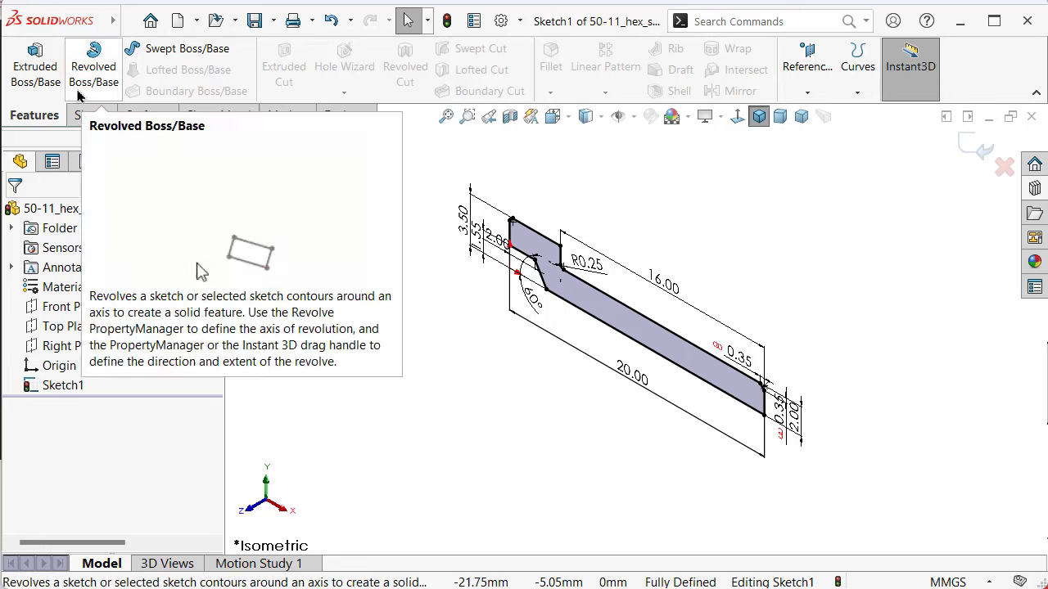
pyautogui.click(93, 70)
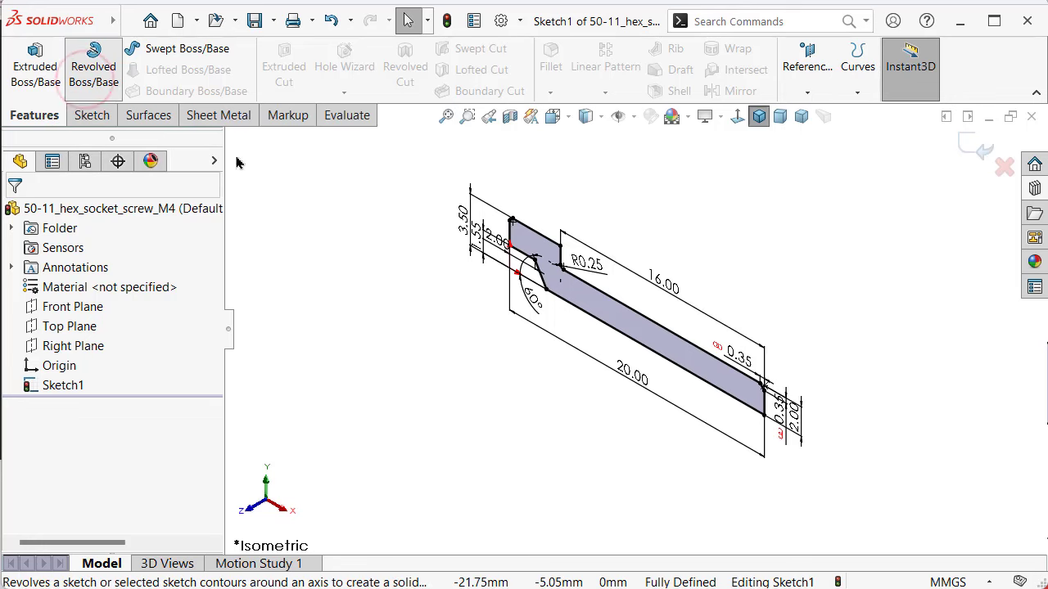
pyautogui.click(586, 318)
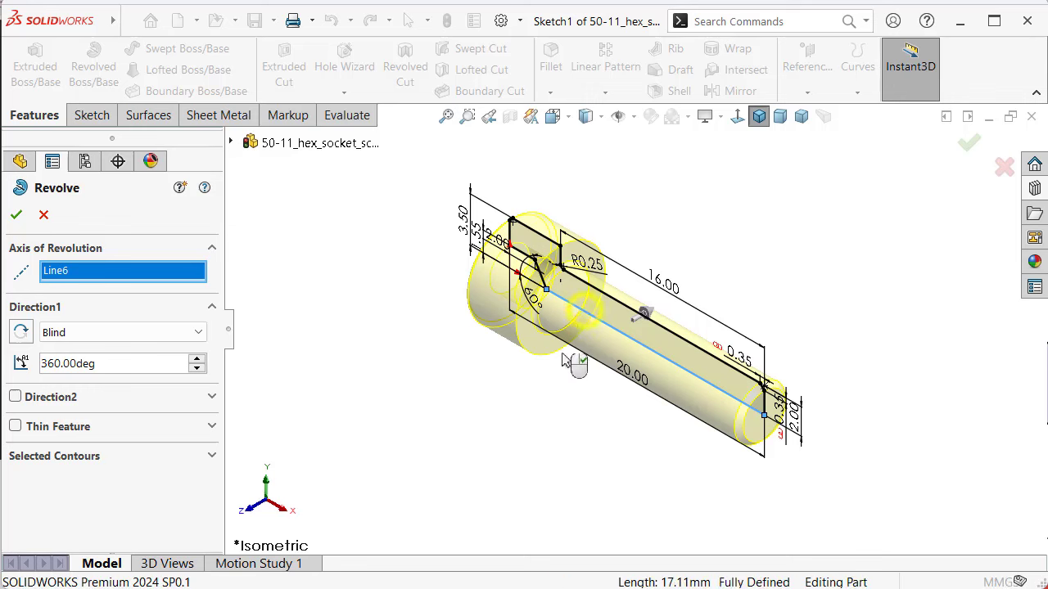
pyautogui.rightClick(471, 419)
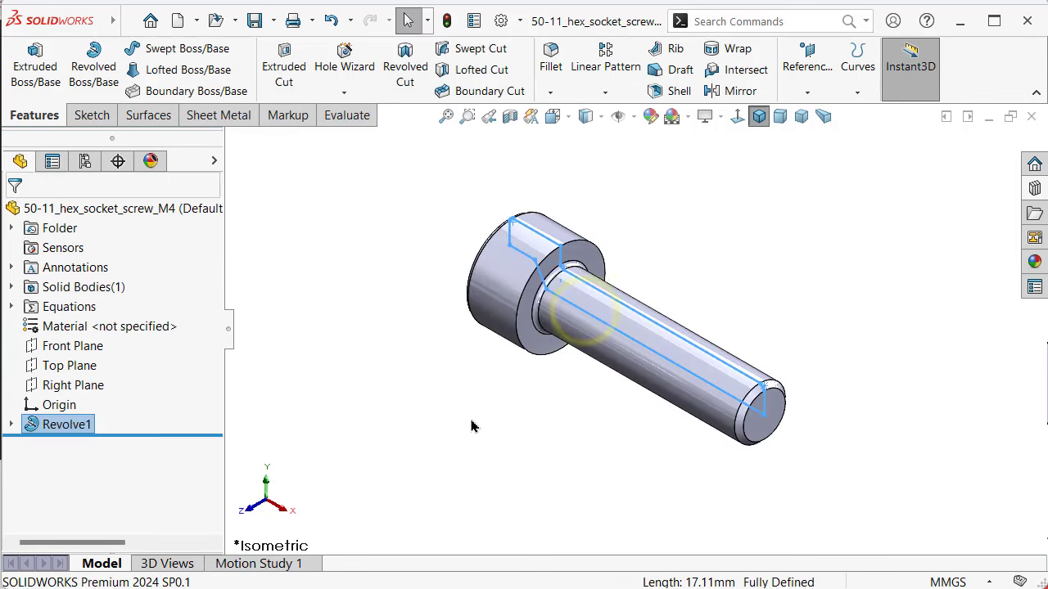
pyautogui.click(1036, 262)
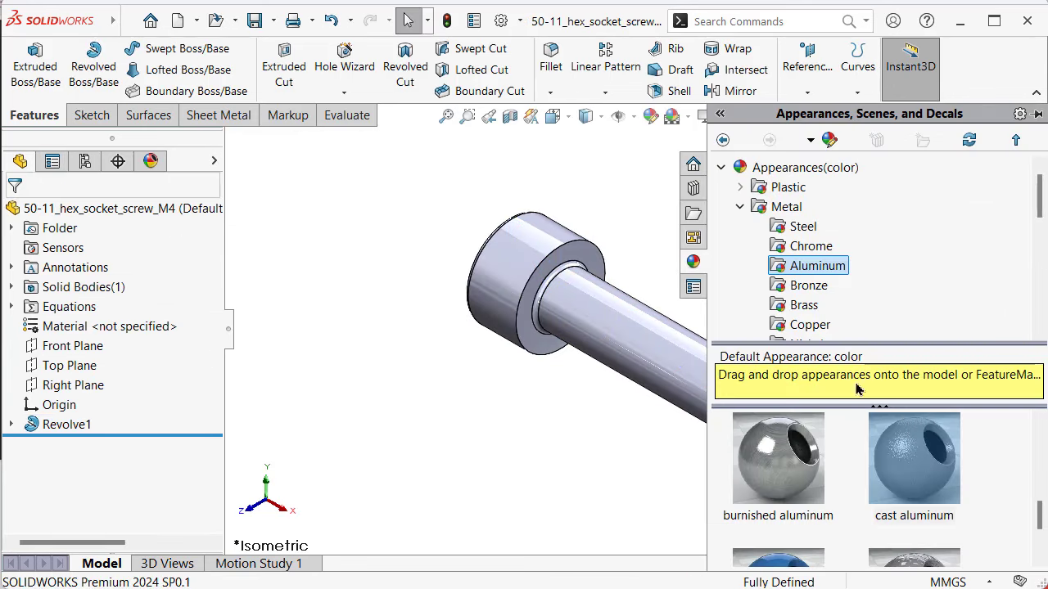
# Step: Apply the Metal > Steel 'satin finish stainless steel' appearance to the screw body
pyautogui.click(798, 227)
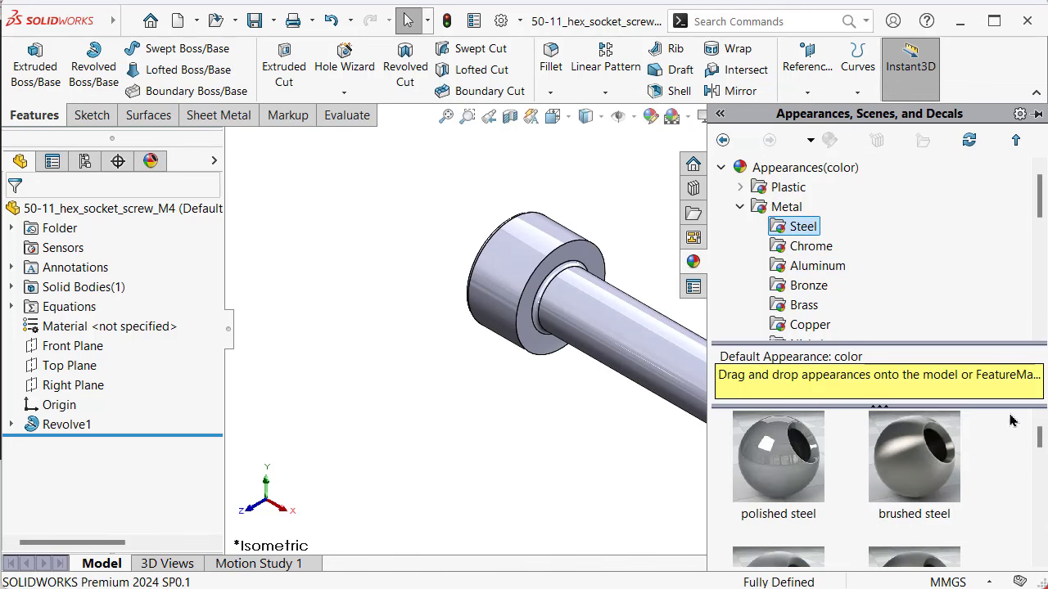
pyautogui.moveTo(1038, 438)
pyautogui.mouseDown()
pyautogui.moveTo(1037, 528)
pyautogui.moveTo(1042, 457)
pyautogui.mouseUp()
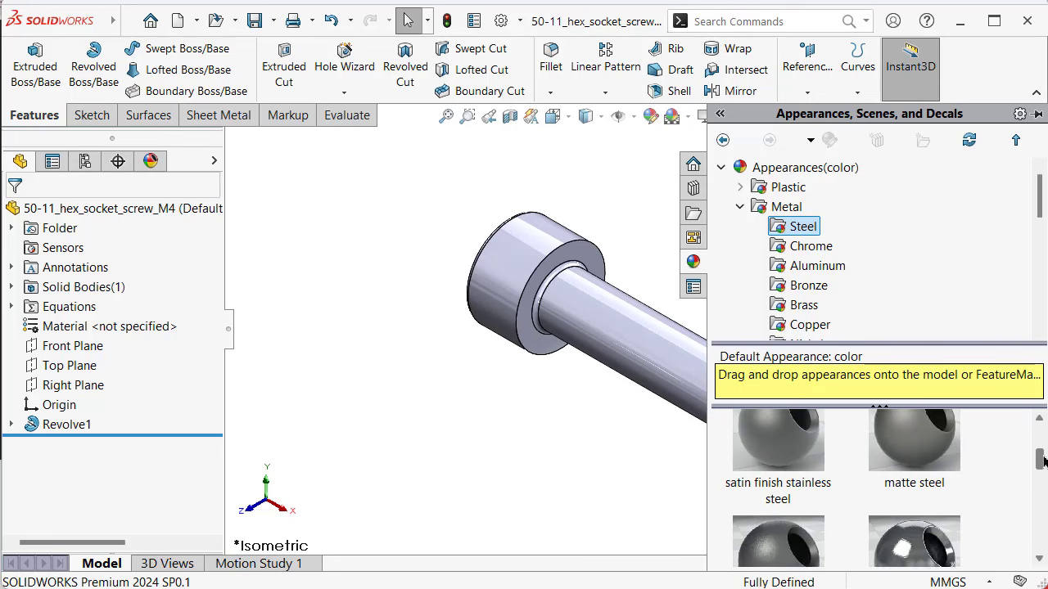
pyautogui.doubleClick(756, 448)
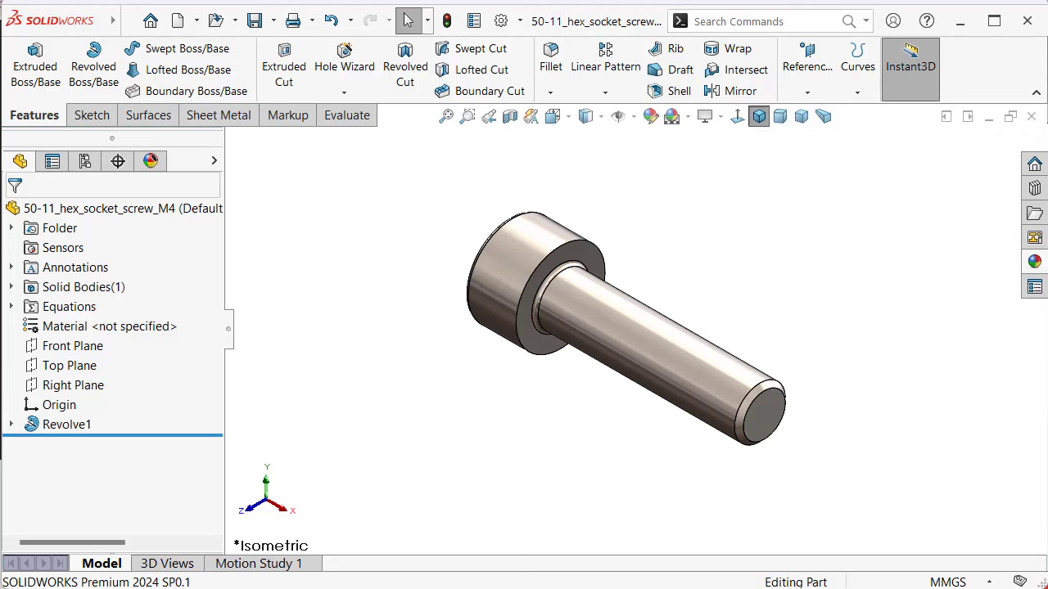
pyautogui.moveTo(615, 452); pyautogui.dragTo(606, 506, button='middle')
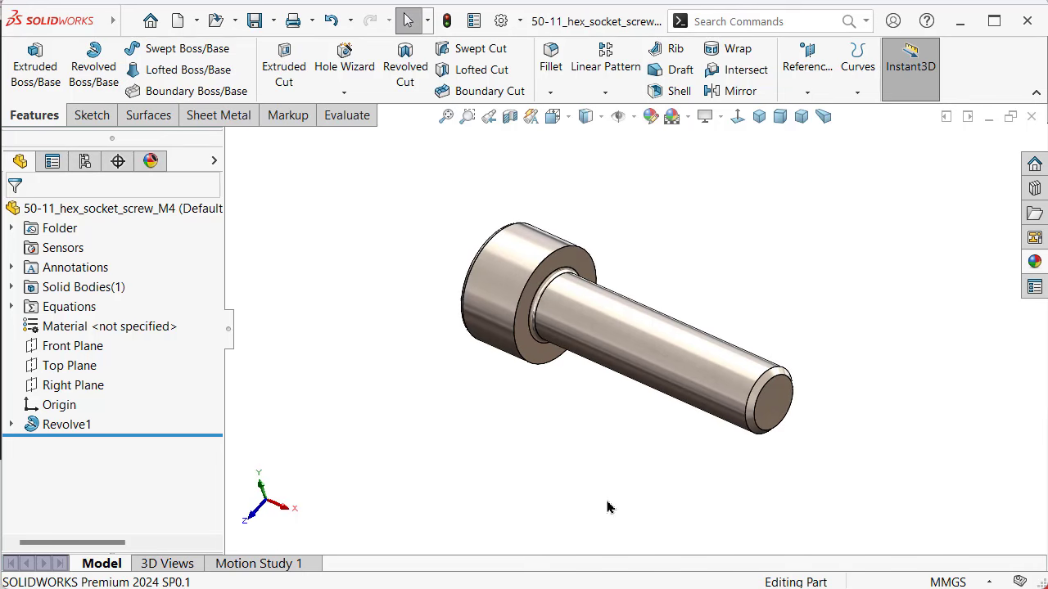
# Step: Start a Thread feature on the shank with Metric Die size M4x0.7
pyautogui.scroll(-1, 459, 107)
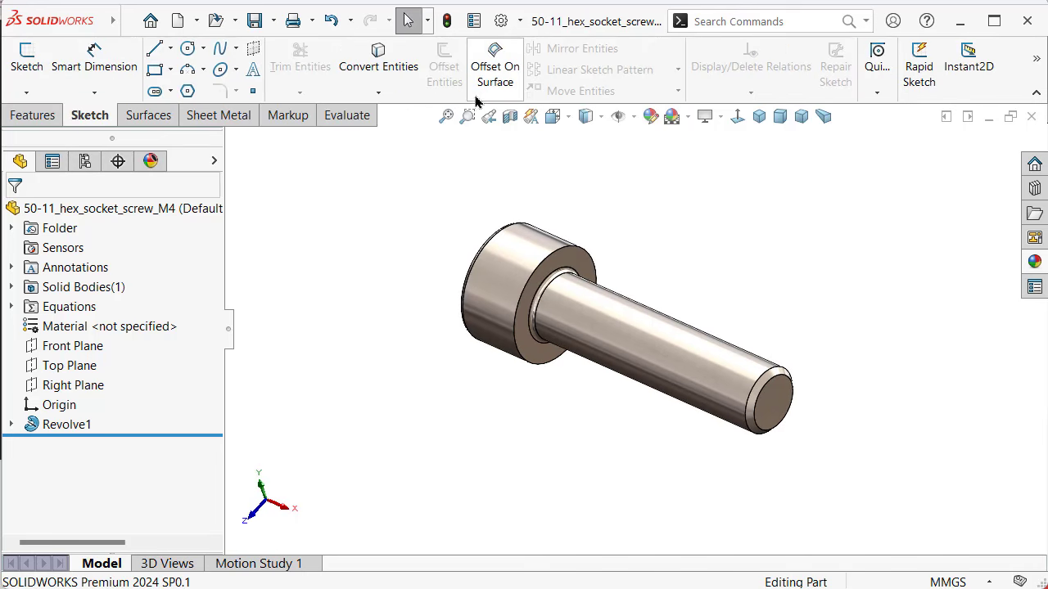
pyautogui.click(37, 114)
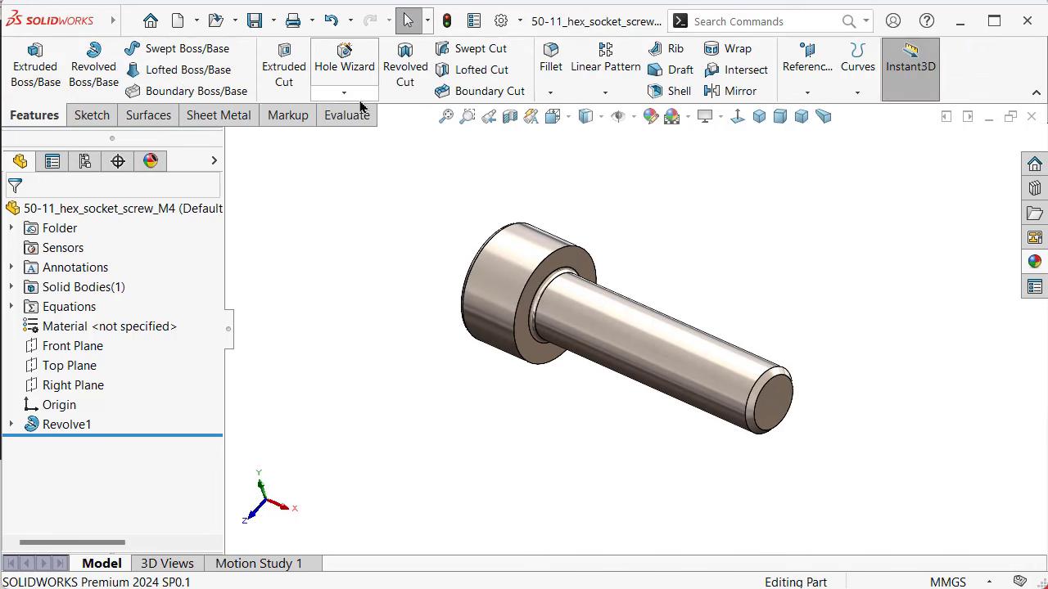
pyautogui.click(332, 97)
pyautogui.click(332, 153)
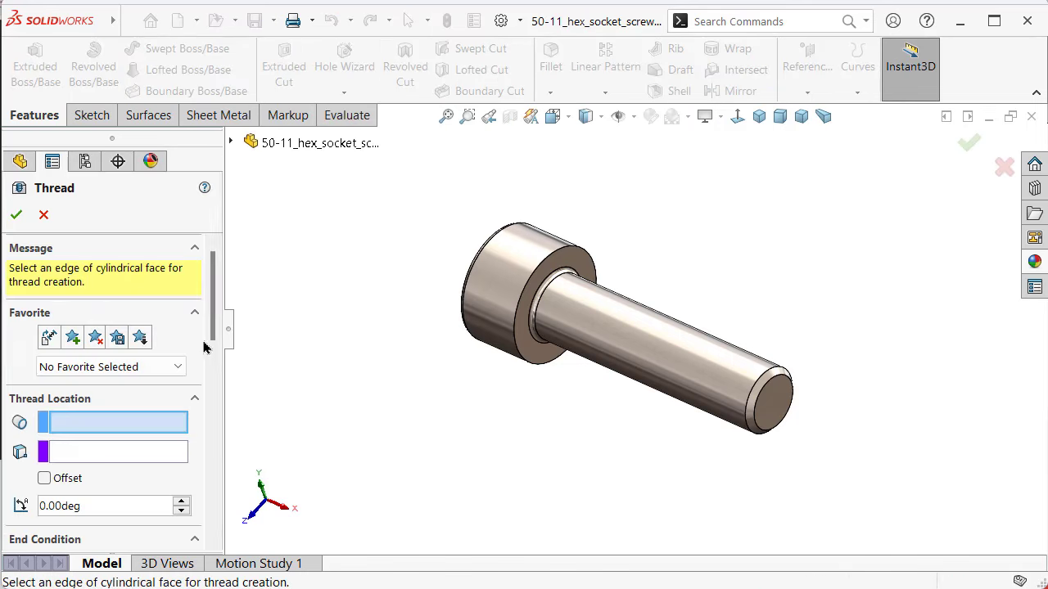
pyautogui.moveTo(211, 342); pyautogui.dragTo(211, 406)
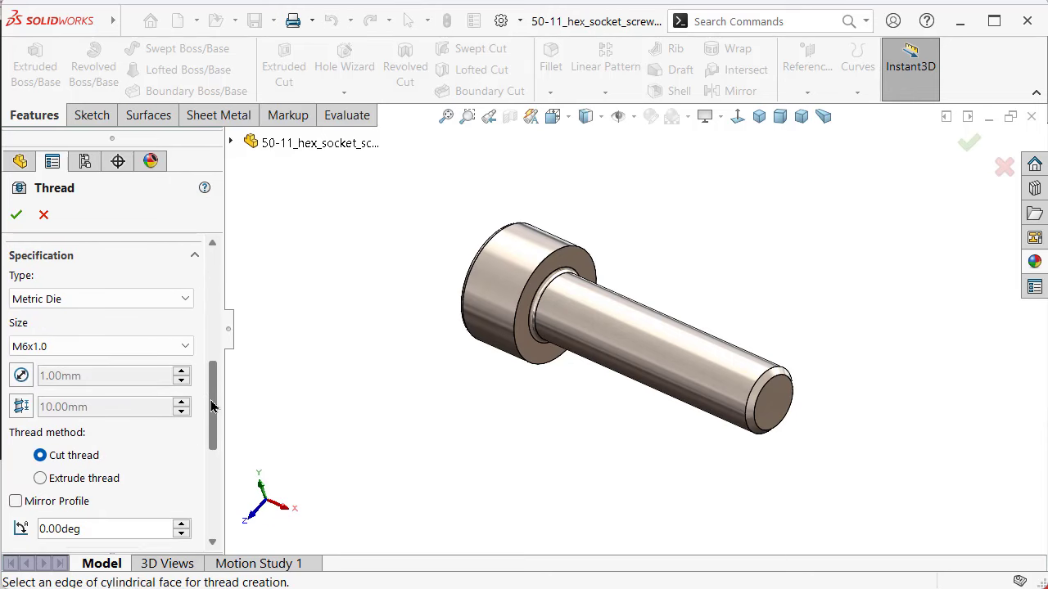
pyautogui.click(183, 347)
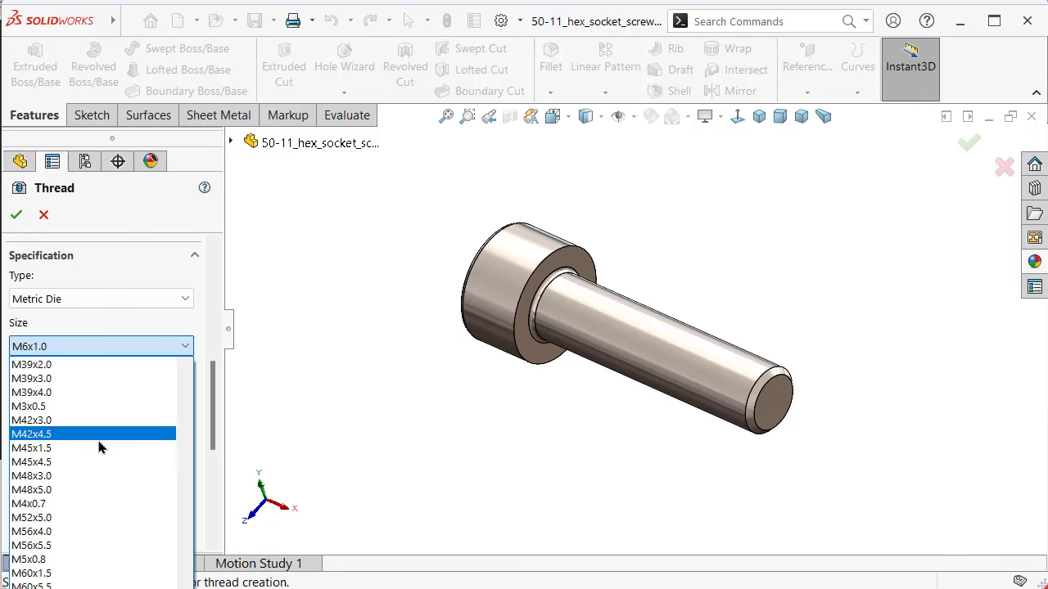
pyautogui.click(92, 504)
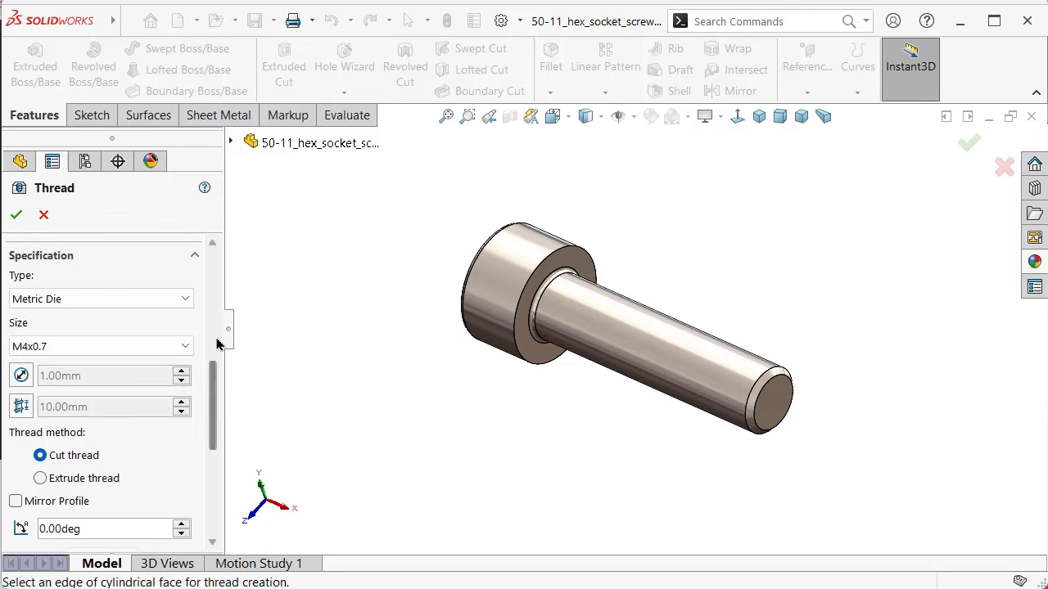
pyautogui.moveTo(215, 363)
pyautogui.mouseDown()
pyautogui.moveTo(217, 489)
pyautogui.moveTo(218, 270)
pyautogui.mouseUp()
# Step: Run the thread from the edge under the head up to the shank's tip edge
pyautogui.click(67, 422)
pyautogui.hotkey('ctrl', '1')
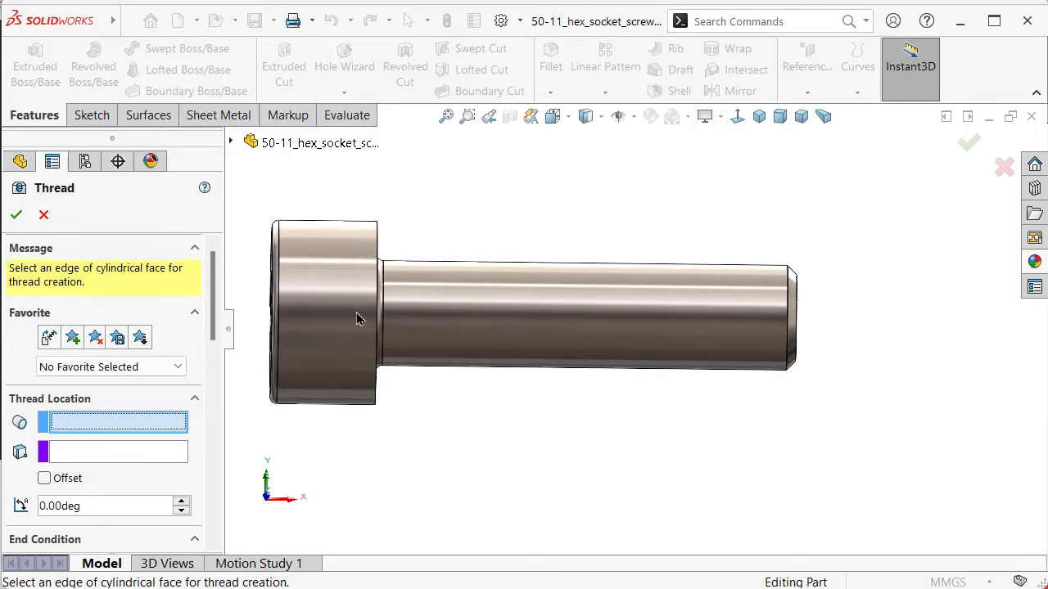
pyautogui.click(388, 295)
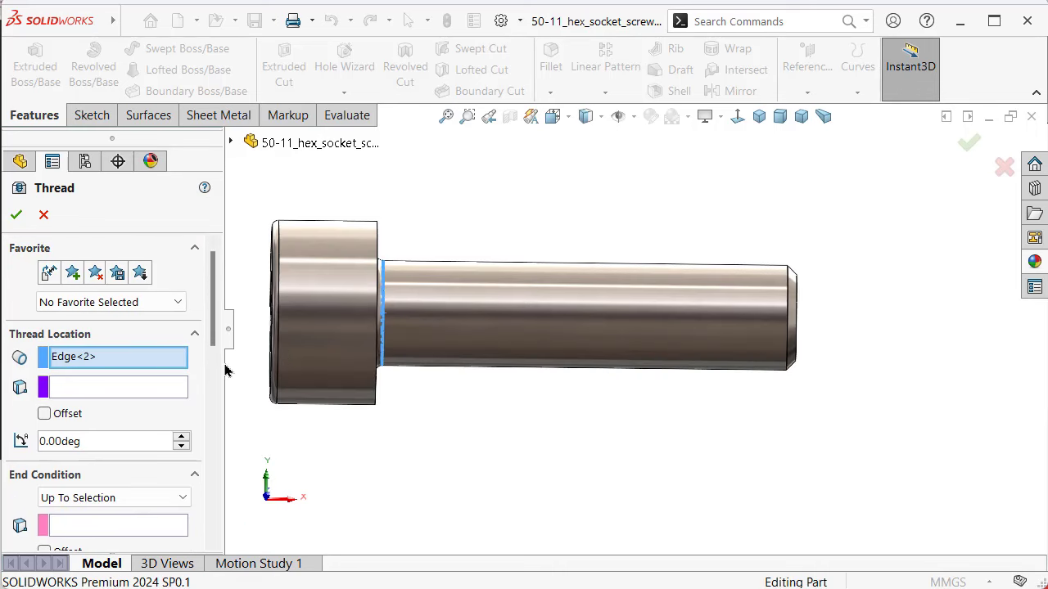
pyautogui.moveTo(216, 337); pyautogui.dragTo(211, 378)
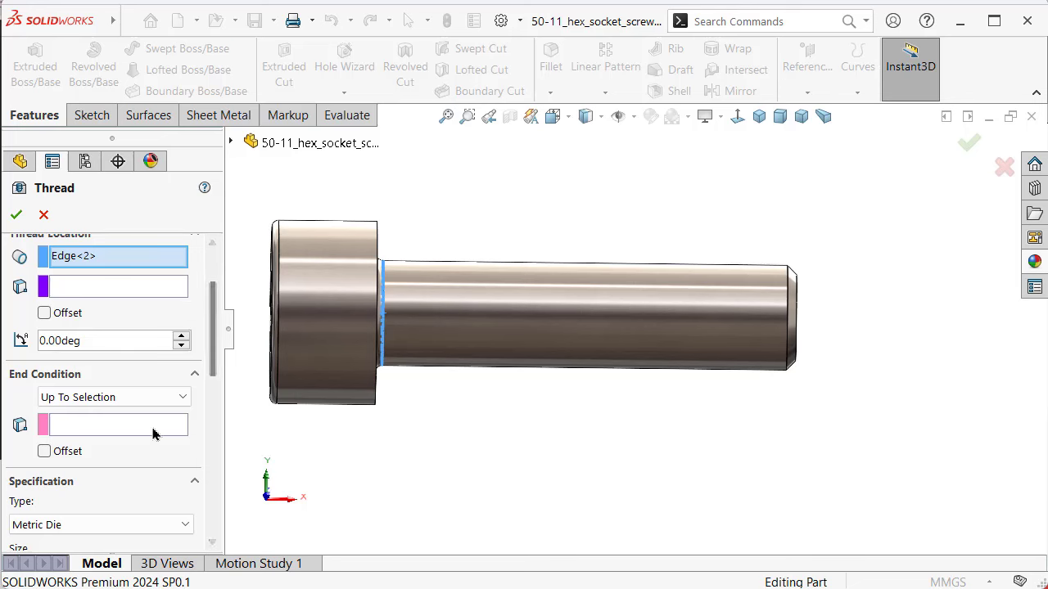
pyautogui.click(153, 434)
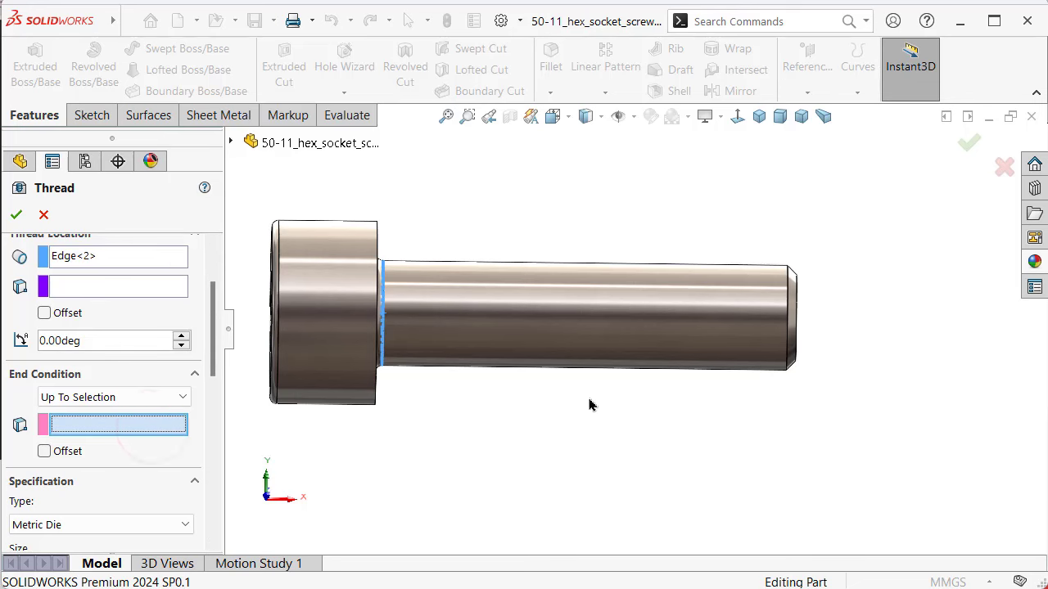
pyautogui.click(788, 310)
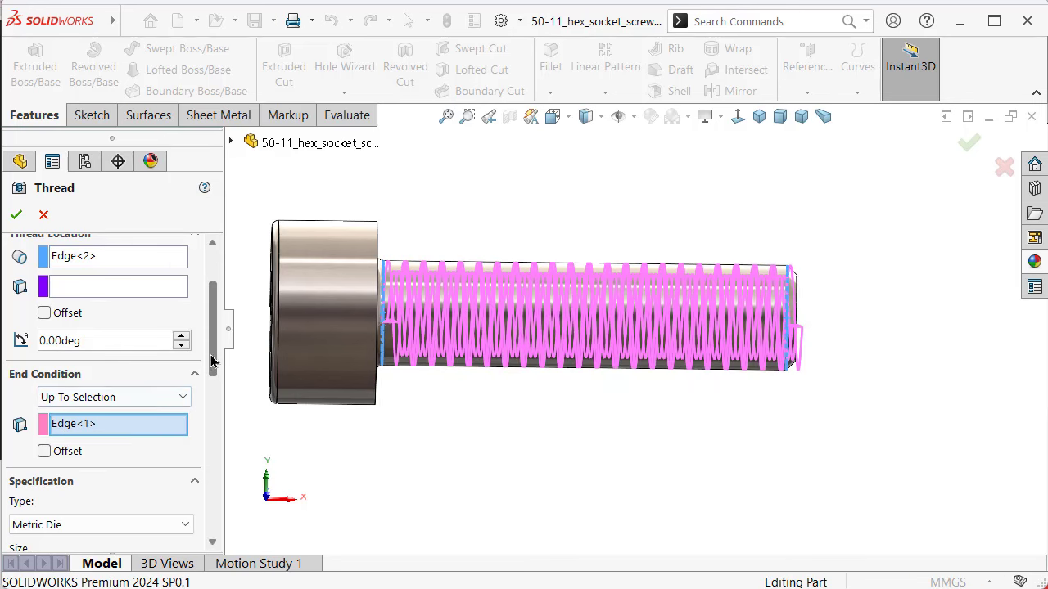
pyautogui.moveTo(211, 360)
pyautogui.mouseDown()
pyautogui.moveTo(206, 475)
pyautogui.moveTo(232, 279)
pyautogui.mouseUp()
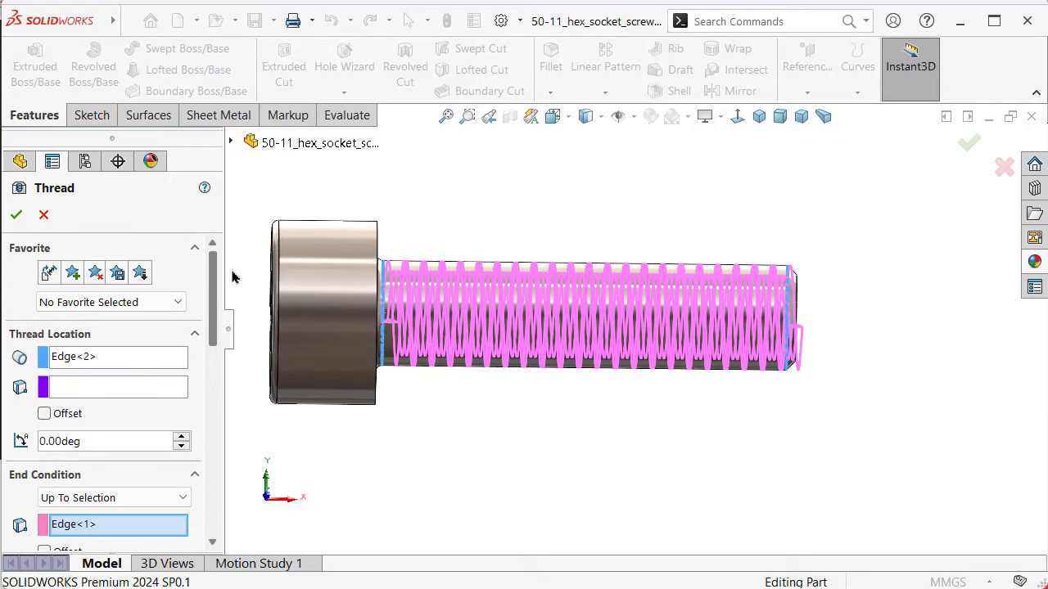
# Step: Orbit and zoom around the screw to inspect the thread preview and shaft end
pyautogui.moveTo(503, 435); pyautogui.dragTo(284, 450, button='middle')
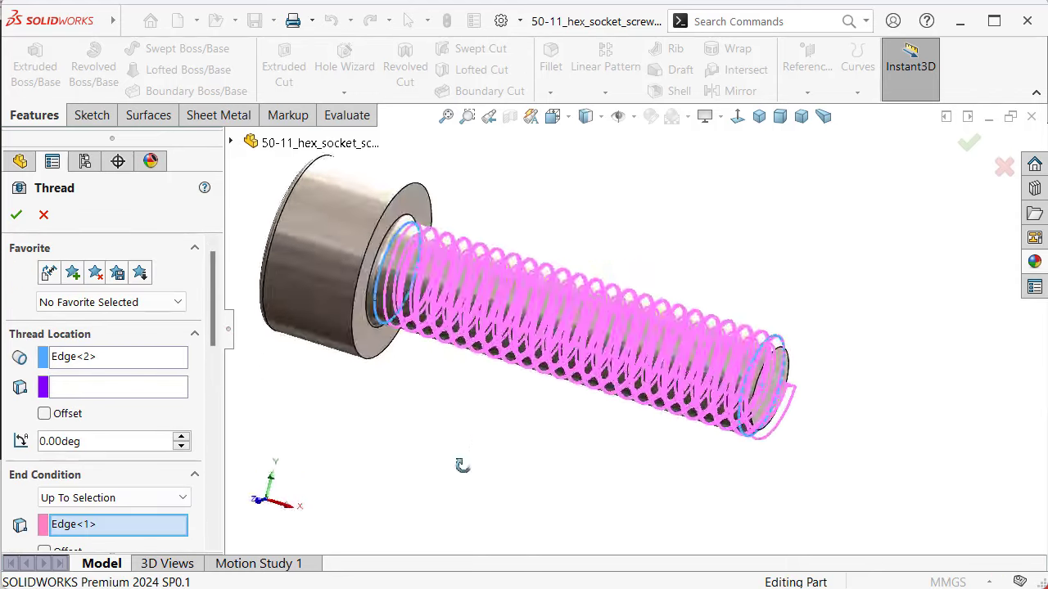
pyautogui.scroll(2, 646, 270)
pyautogui.scroll(2, 647, 271)
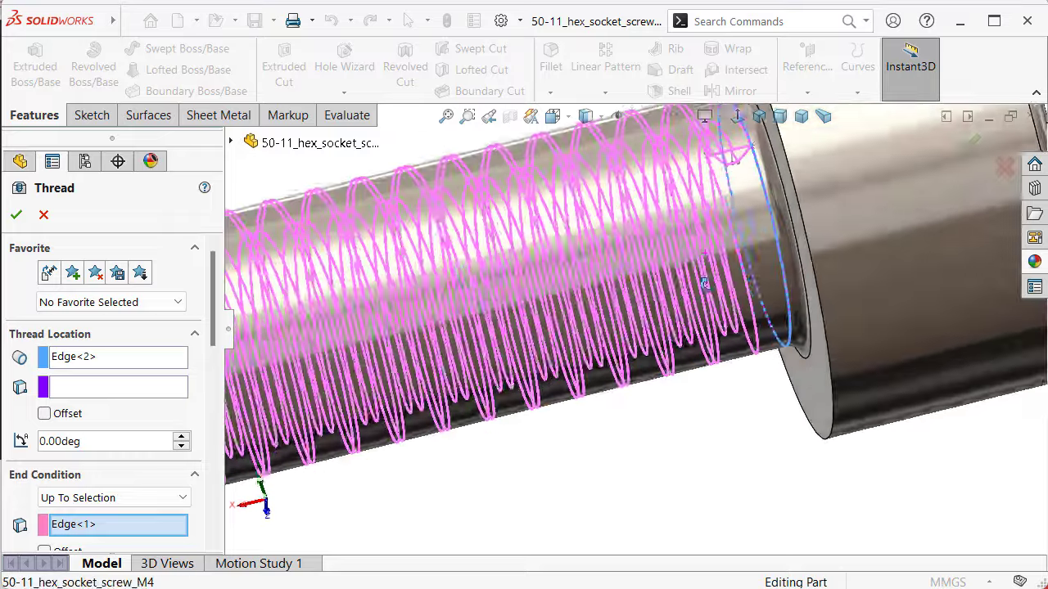
pyautogui.scroll(2, 646, 270)
pyautogui.moveTo(749, 295)
pyautogui.mouseDown(button='middle')
pyautogui.moveTo(694, 272)
pyautogui.moveTo(701, 258)
pyautogui.mouseUp(button='middle')
pyautogui.scroll(-2, 701, 258)
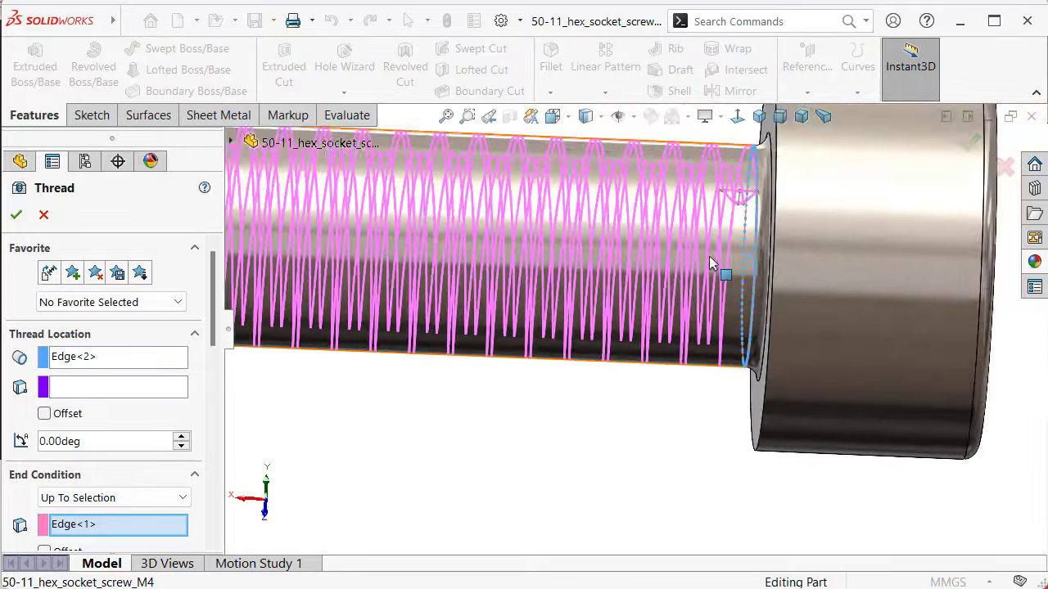
pyautogui.scroll(-2, 696, 254)
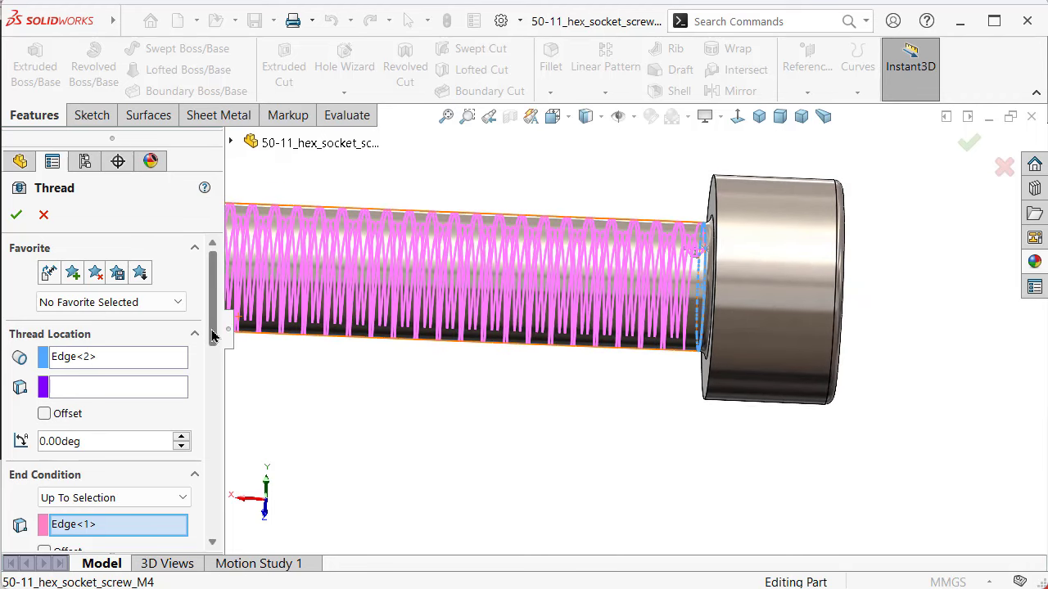
pyautogui.moveTo(400, 405)
pyautogui.mouseDown(button='middle')
pyautogui.moveTo(432, 381)
pyautogui.moveTo(422, 373)
pyautogui.mouseUp(button='middle')
pyautogui.scroll(-2, 389, 344)
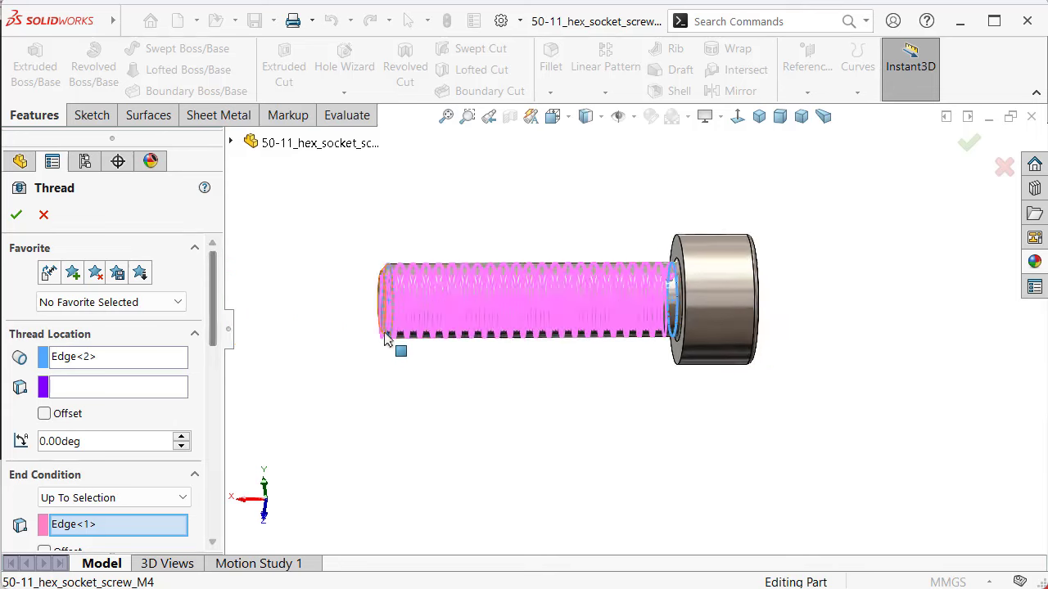
pyautogui.scroll(2, 469, 294)
pyautogui.scroll(-2, 577, 298)
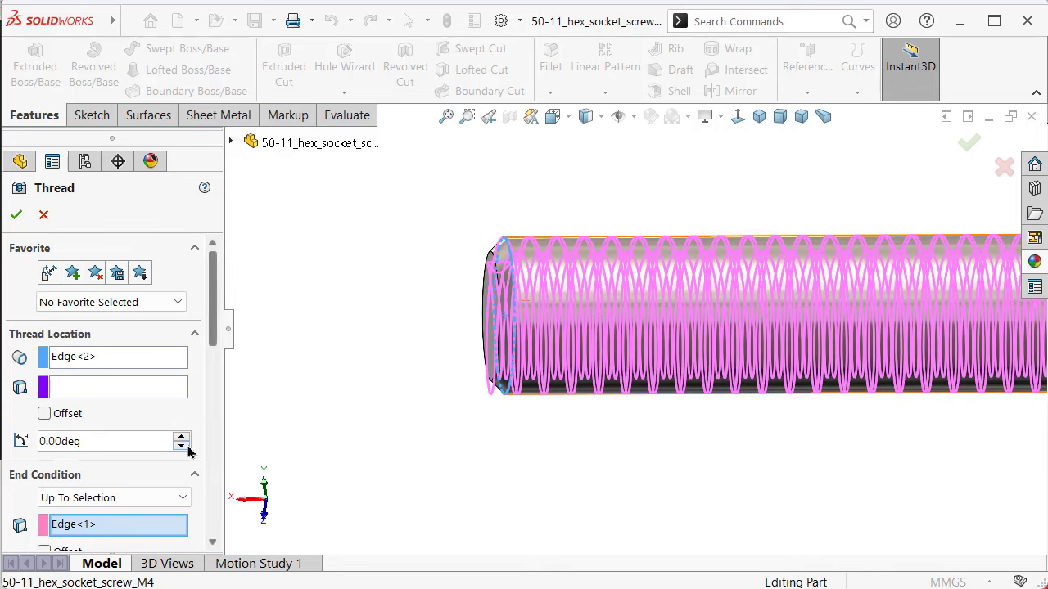
pyautogui.moveTo(216, 340); pyautogui.dragTo(212, 378)
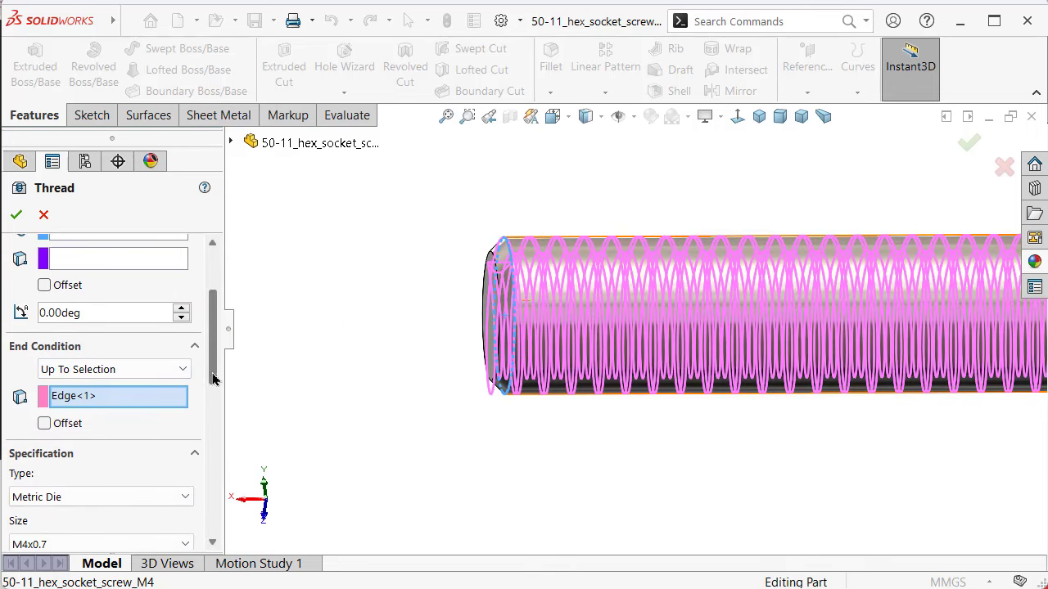
# Step: Offset the thread end by 1.00 mm and the thread start by 0.25 mm
pyautogui.click(43, 424)
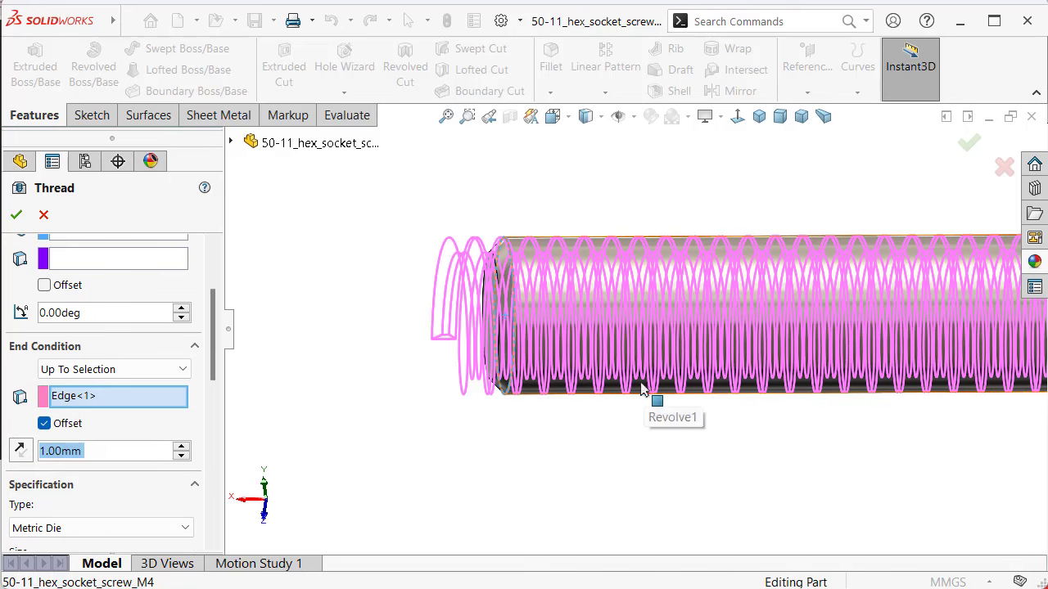
pyautogui.scroll(3, 802, 318)
pyautogui.scroll(-3, 802, 317)
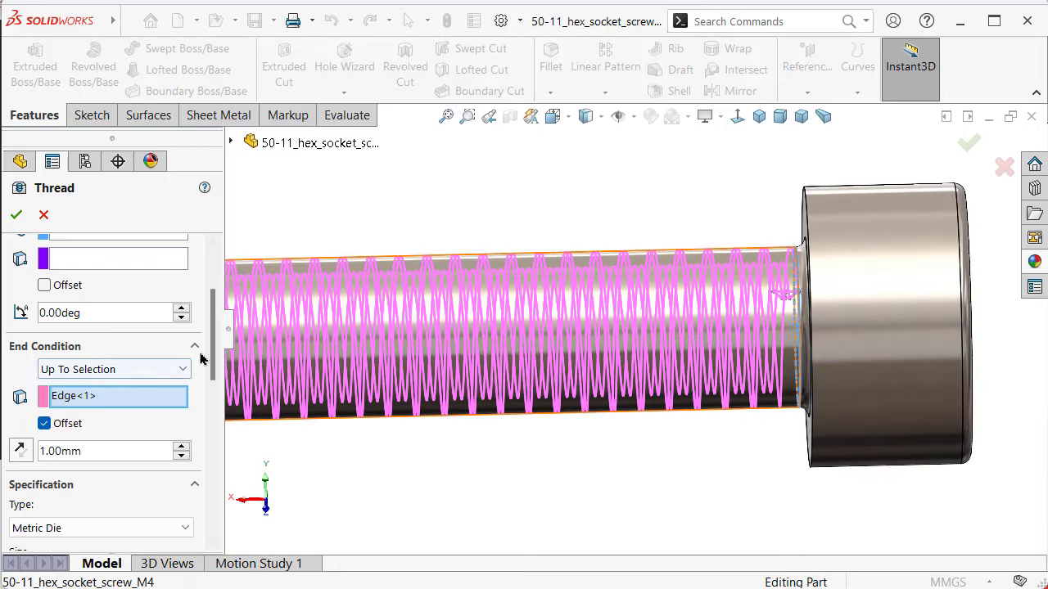
pyautogui.moveTo(211, 338); pyautogui.dragTo(211, 315)
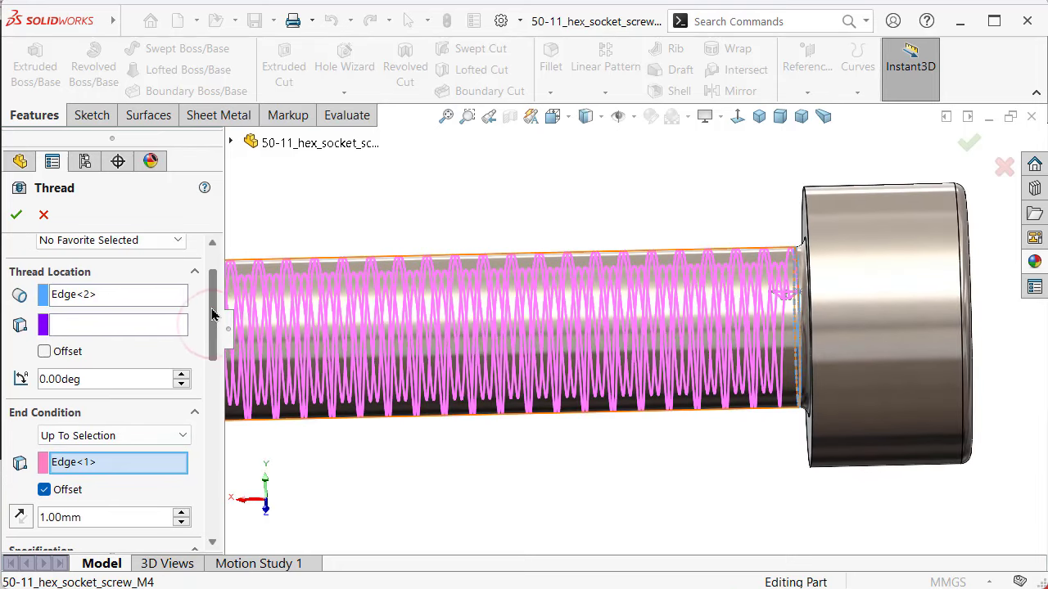
pyautogui.click(45, 352)
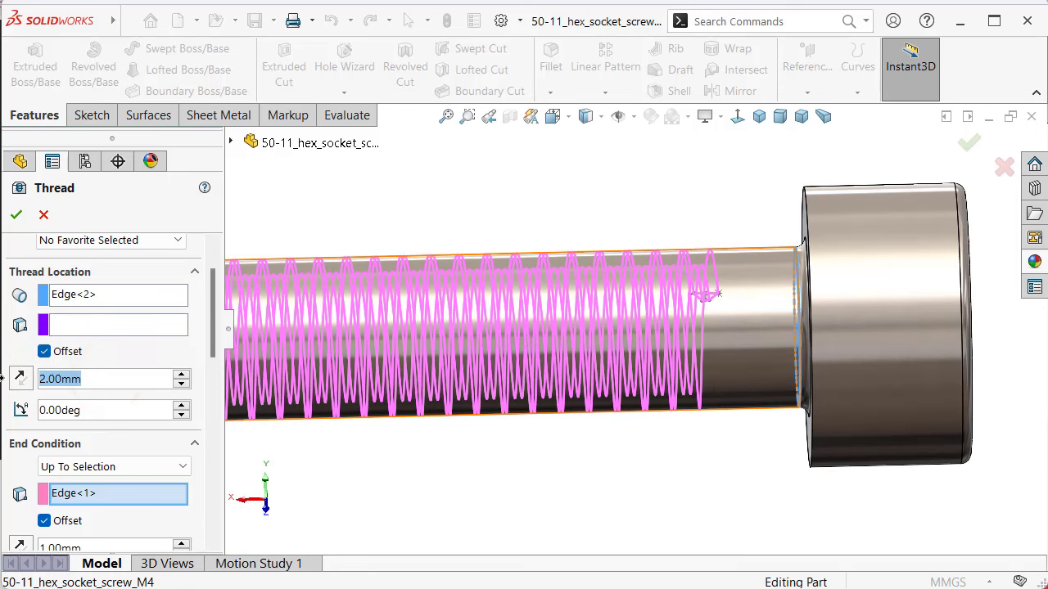
pyautogui.write('0.25')
pyautogui.press('Return')
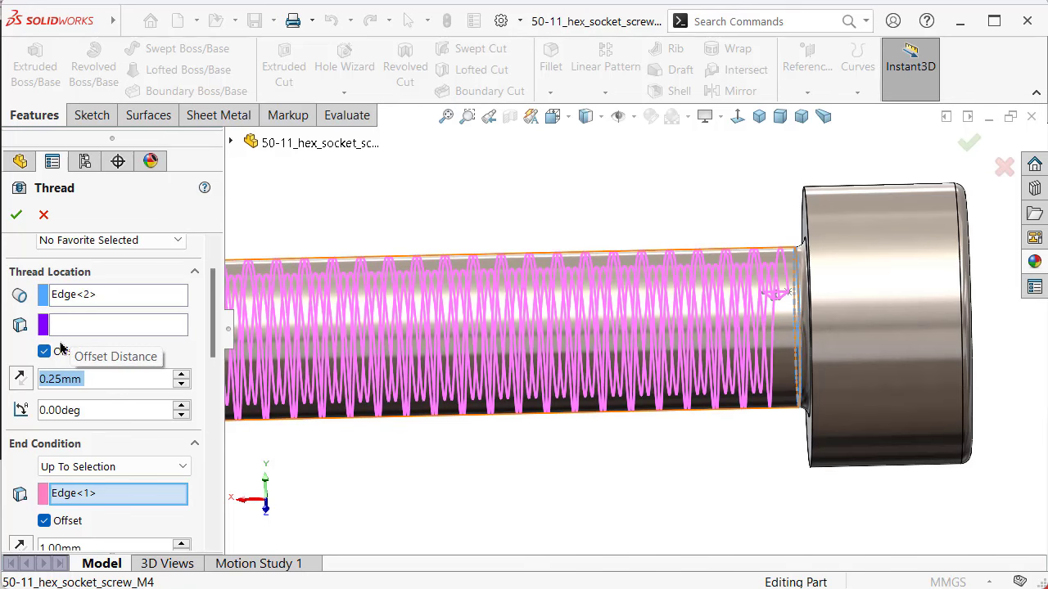
pyautogui.moveTo(484, 334)
pyautogui.mouseDown(button='middle')
pyautogui.moveTo(501, 244)
pyautogui.moveTo(610, 294)
pyautogui.moveTo(491, 330)
pyautogui.mouseUp(button='middle')
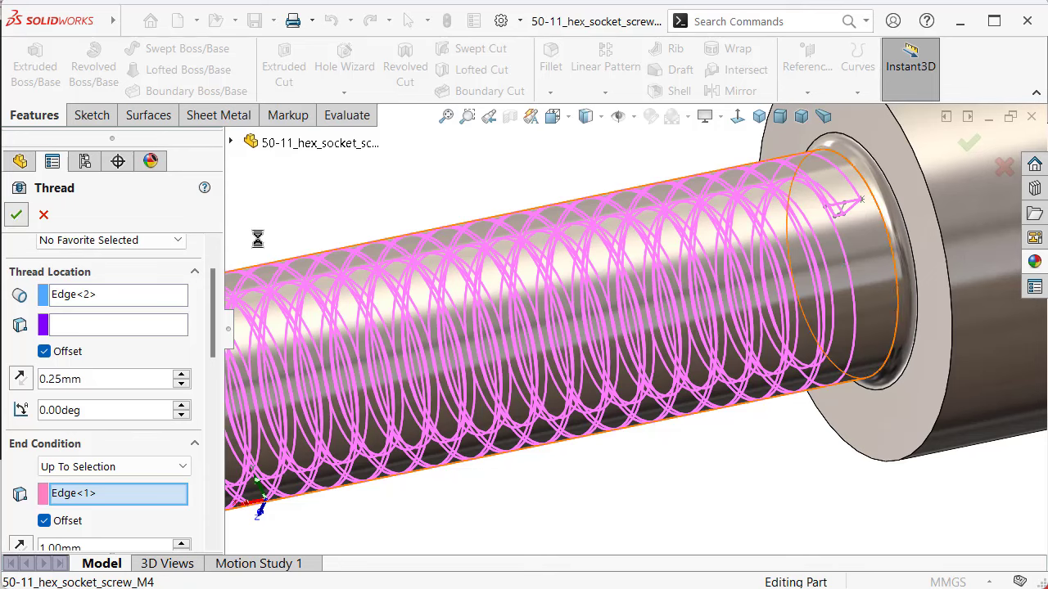
# Step: Confirm Thread1 and inspect the cut thread near the head
pyautogui.press('Return')
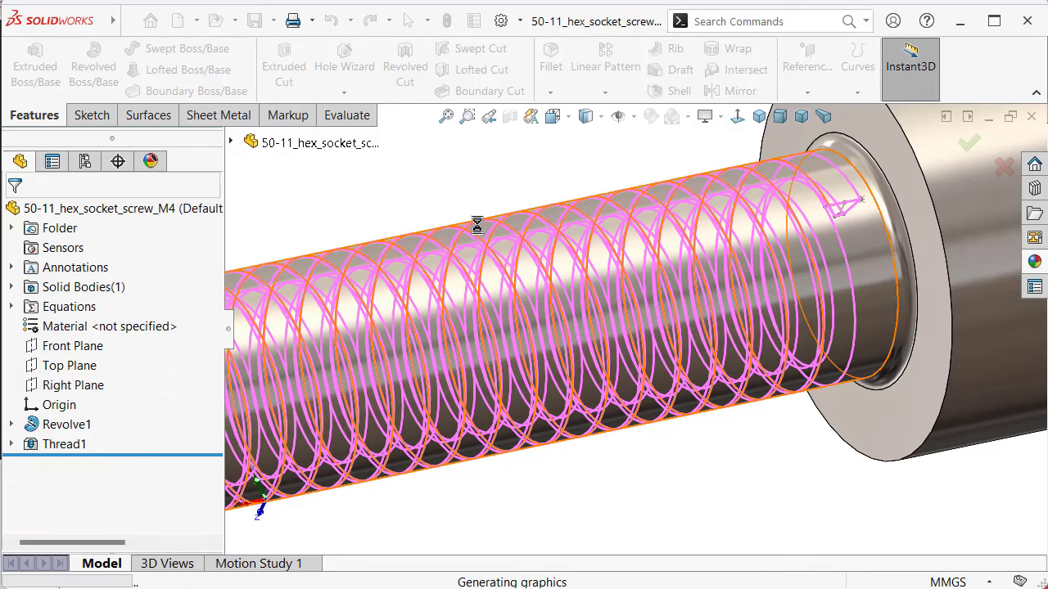
pyautogui.moveTo(479, 205); pyautogui.dragTo(514, 170, button='middle')
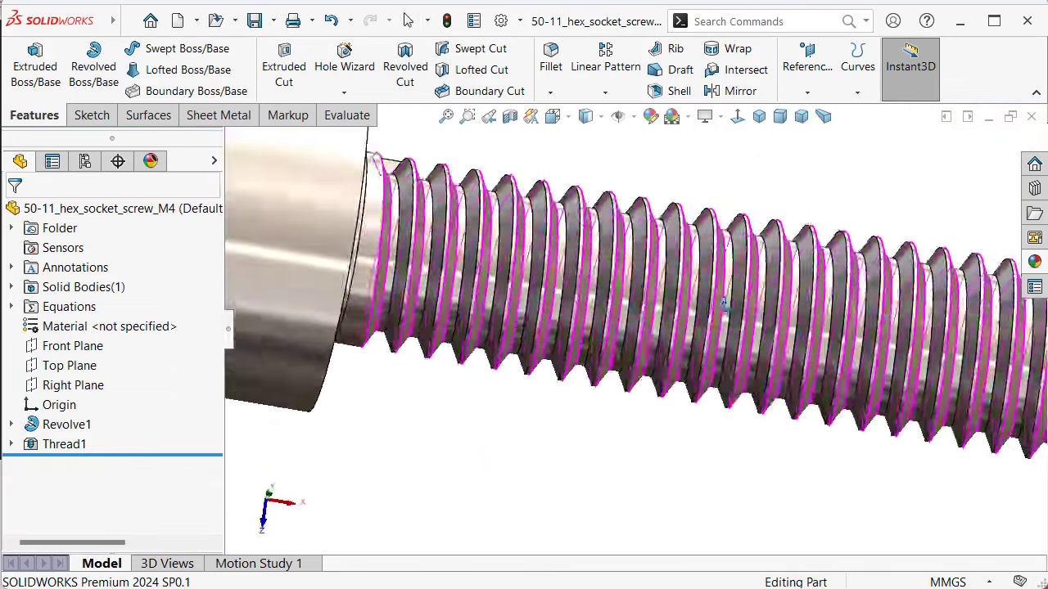
pyautogui.scroll(-3, 515, 170)
pyautogui.scroll(-3, 543, 368)
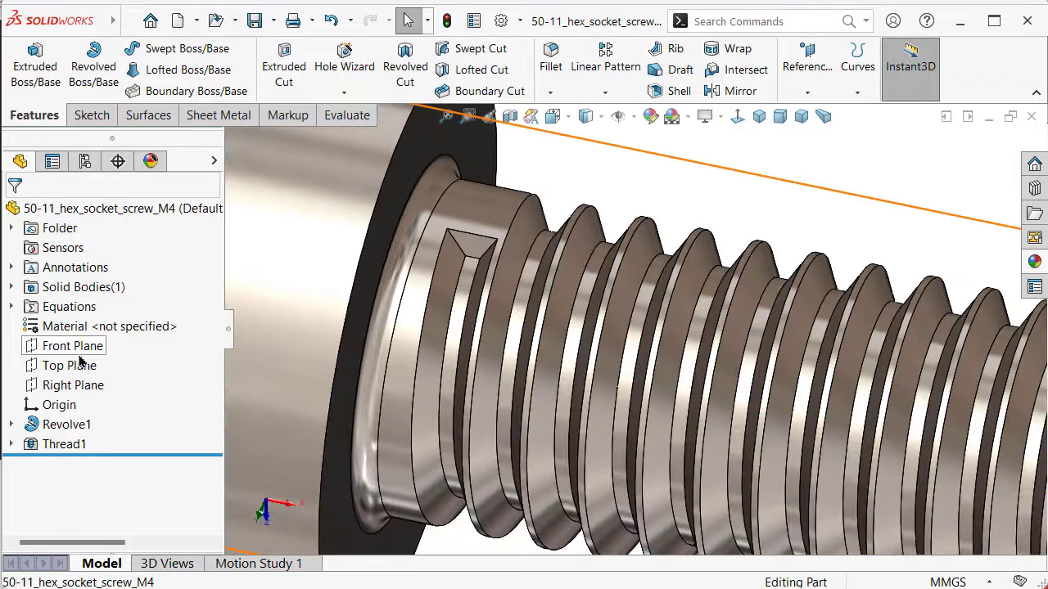
# Step: Open a new sketch, Sketch4, on the Front Plane
pyautogui.click(73, 347)
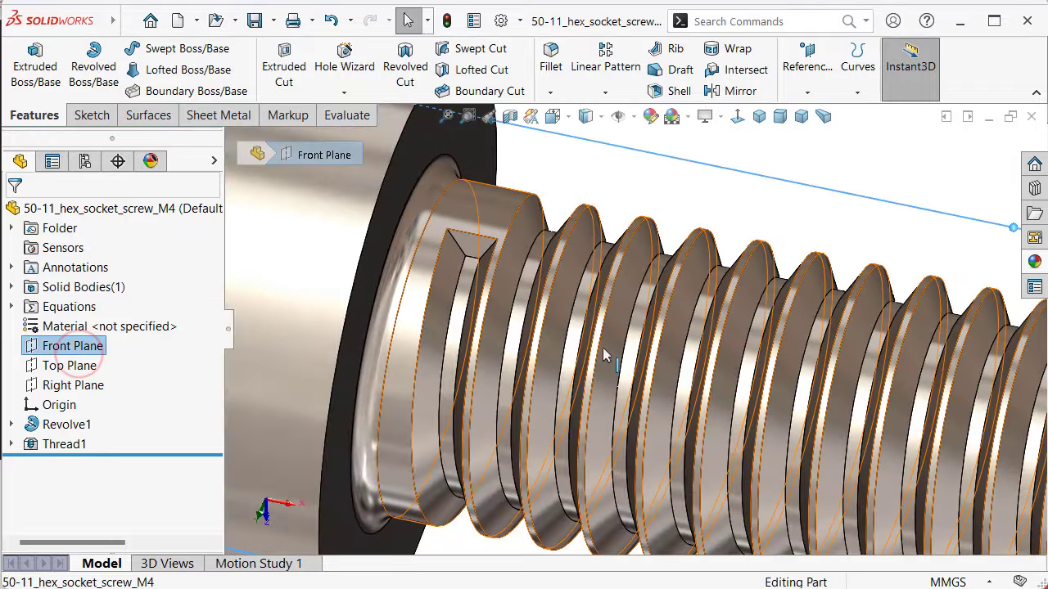
pyautogui.scroll(5, 673, 337)
pyautogui.moveTo(673, 336); pyautogui.dragTo(455, 455, button='middle')
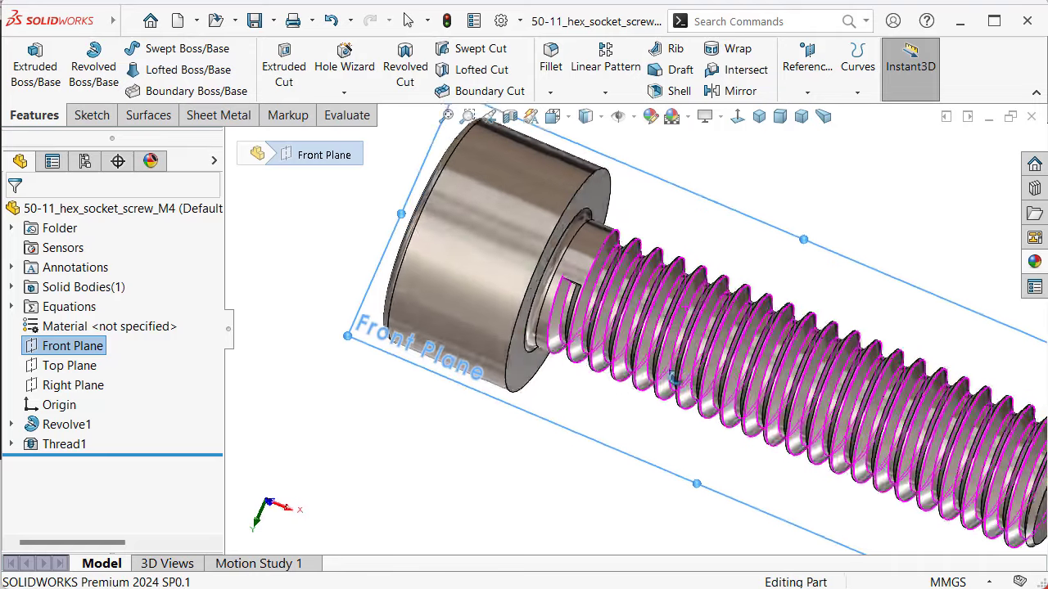
pyautogui.click(455, 456)
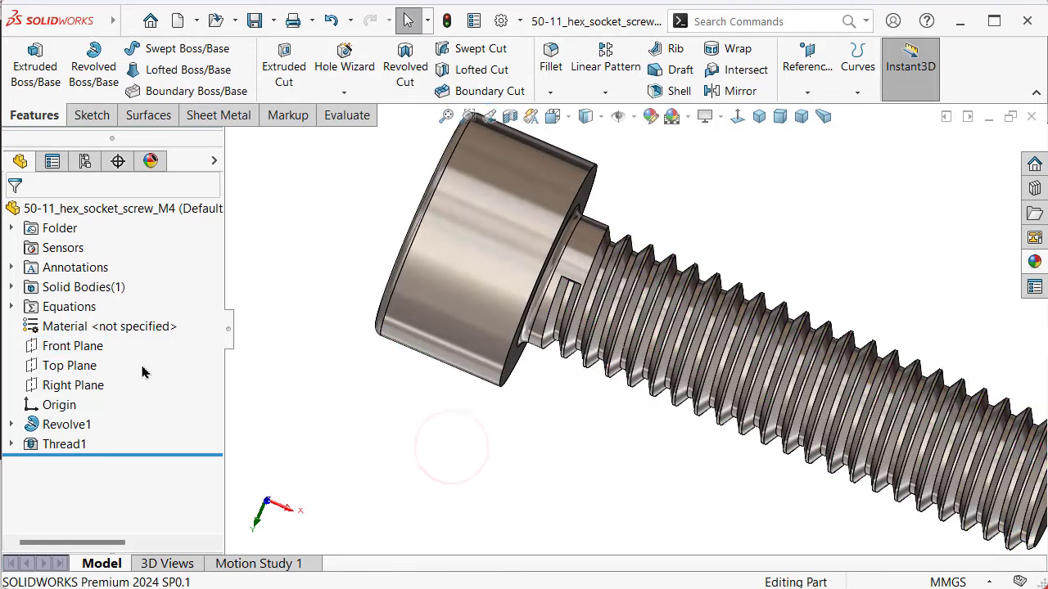
pyautogui.click(80, 345)
pyautogui.click(93, 325)
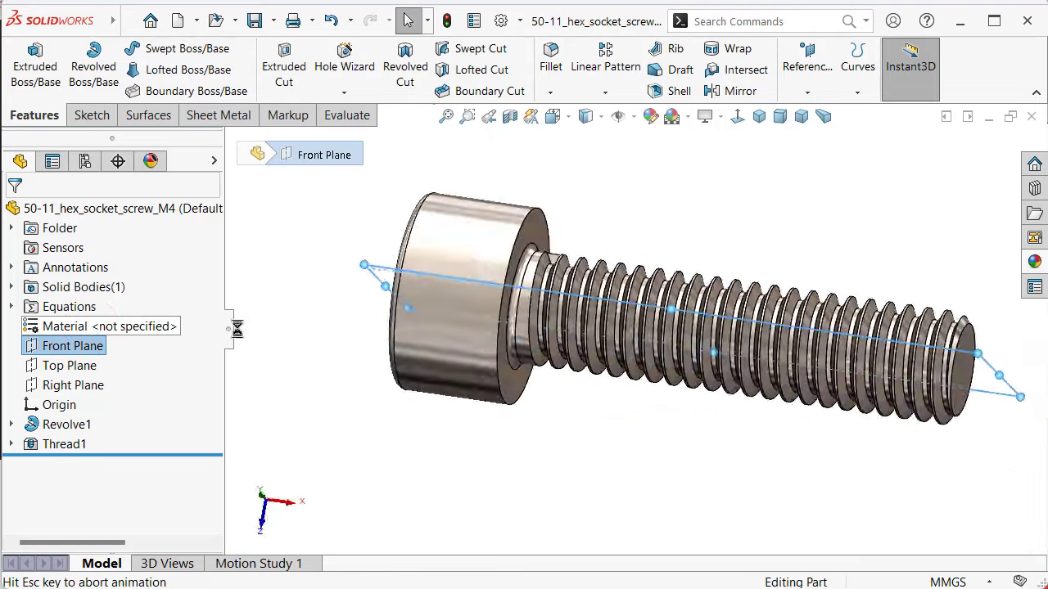
pyautogui.moveTo(549, 265); pyautogui.dragTo(432, 525, button='middle')
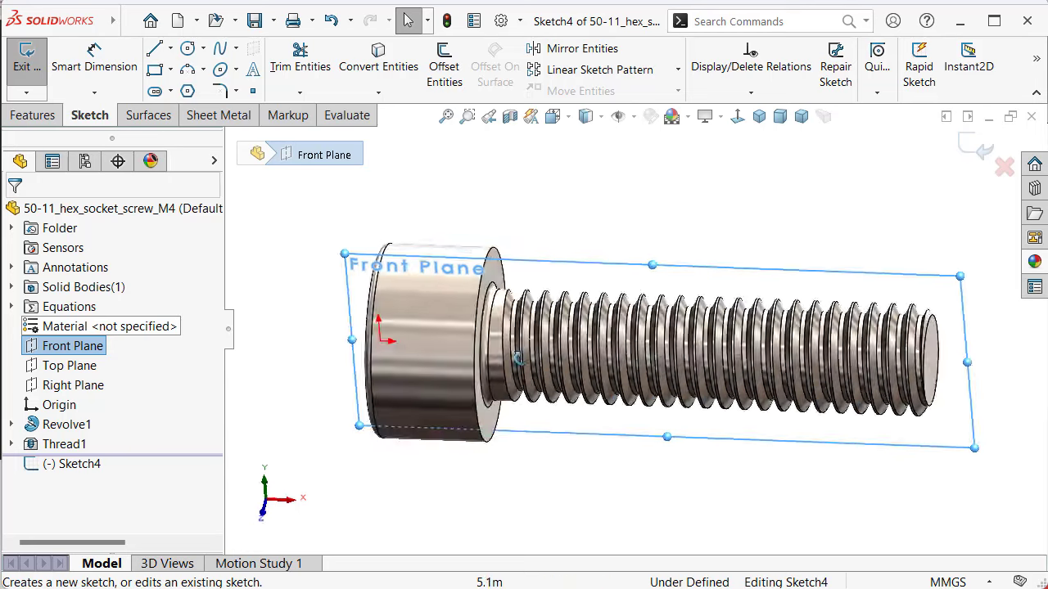
# Step: Turn the view to face the Front Plane sketch squarely
pyautogui.click(736, 118)
pyautogui.scroll(-1, 571, 239)
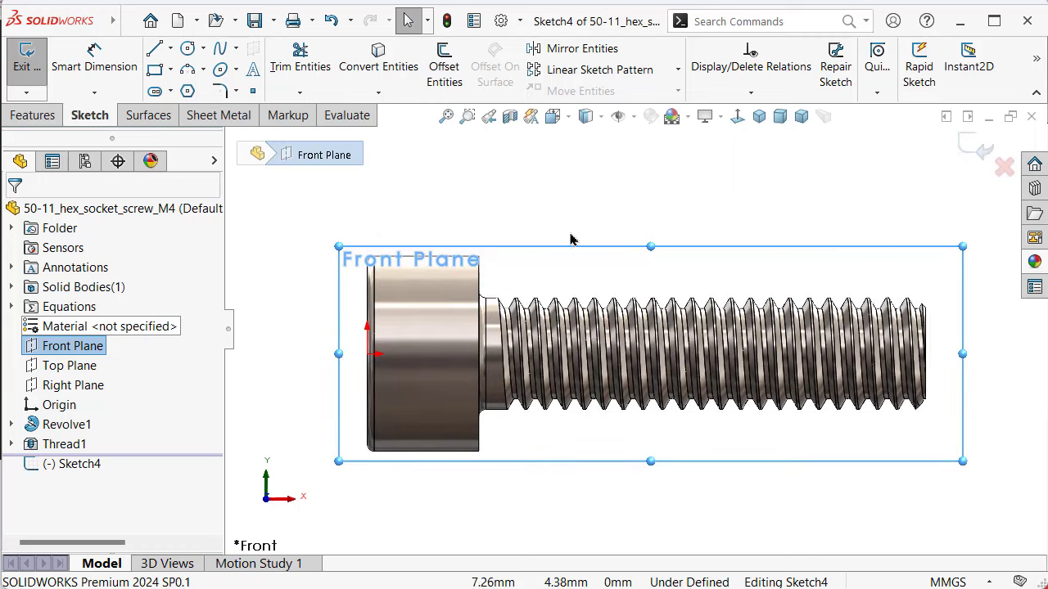
pyautogui.moveTo(505, 237); pyautogui.dragTo(313, 215, button='middle')
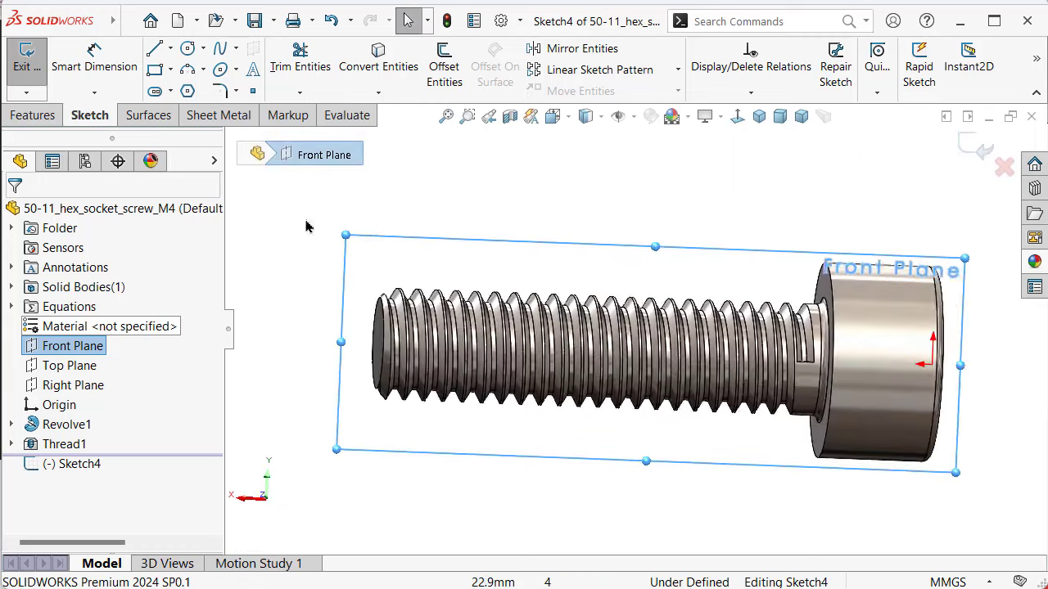
pyautogui.scroll(-3, 917, 409)
pyautogui.click(736, 118)
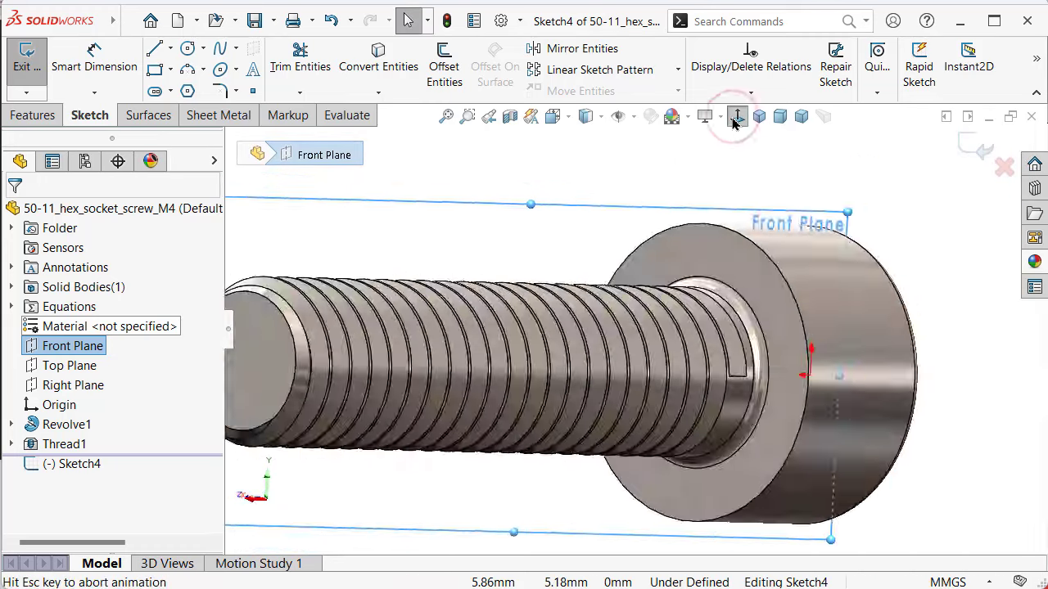
pyautogui.click(736, 118)
pyautogui.scroll(-3, 762, 334)
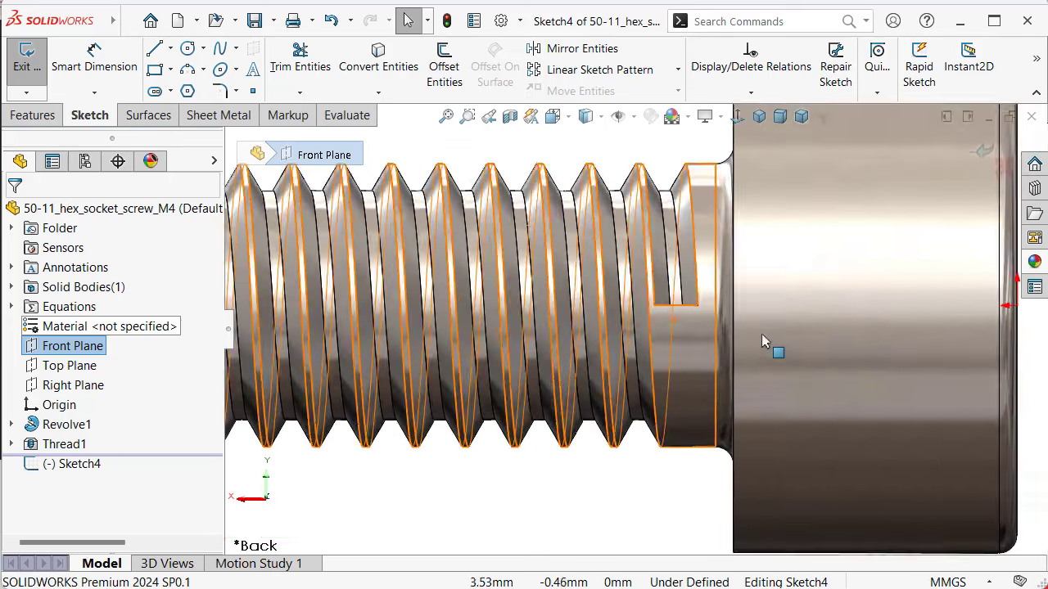
pyautogui.scroll(-2, 674, 290)
pyautogui.scroll(-2, 663, 358)
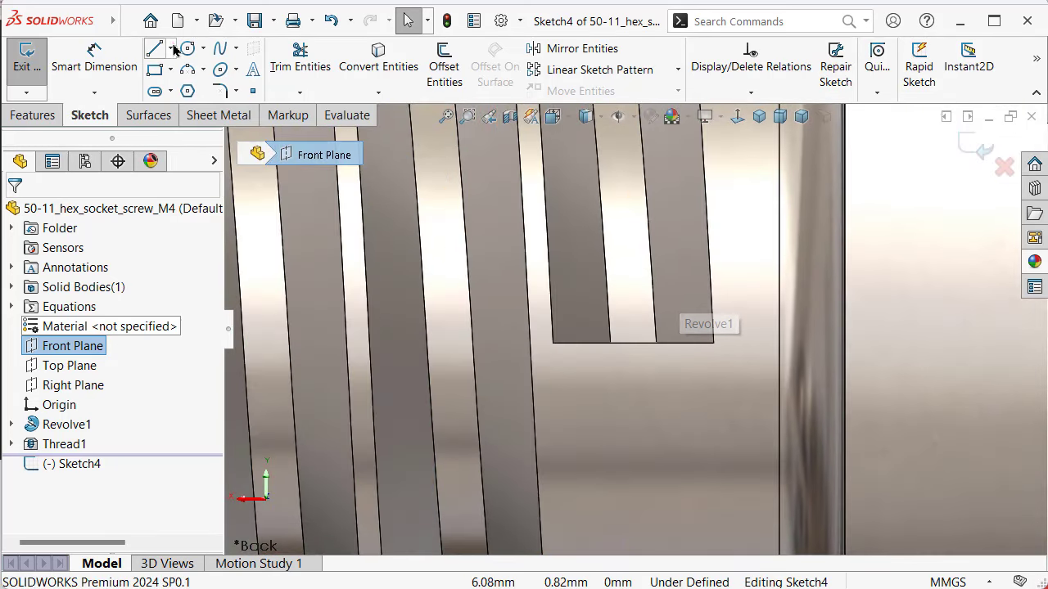
# Step: Draw a centerline from the thread's bottom corner, tangent to the thread edge
pyautogui.click(172, 49)
pyautogui.click(175, 90)
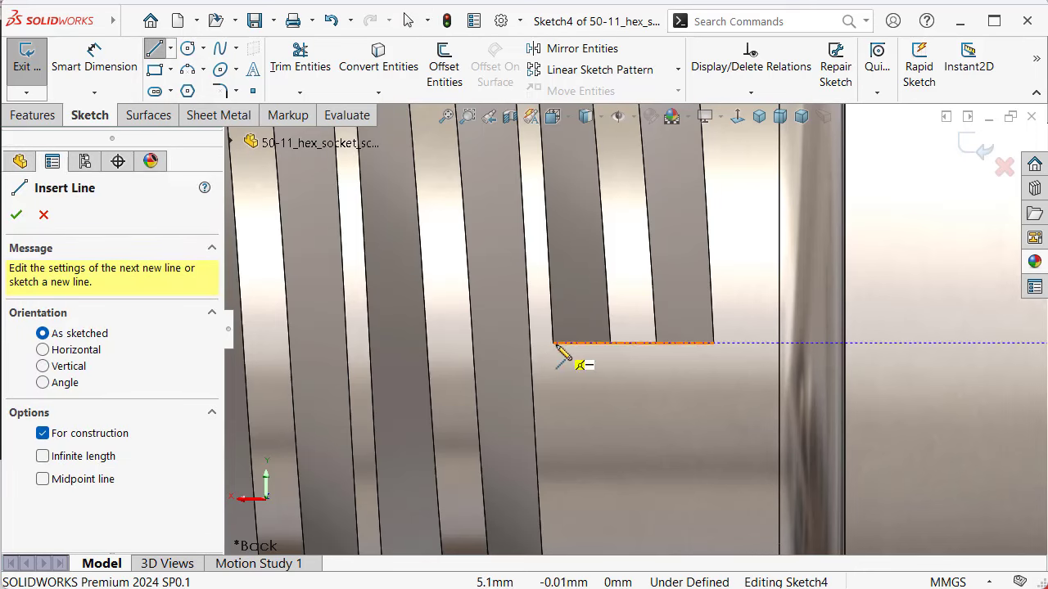
pyautogui.click(552, 343)
pyautogui.scroll(-2, 550, 262)
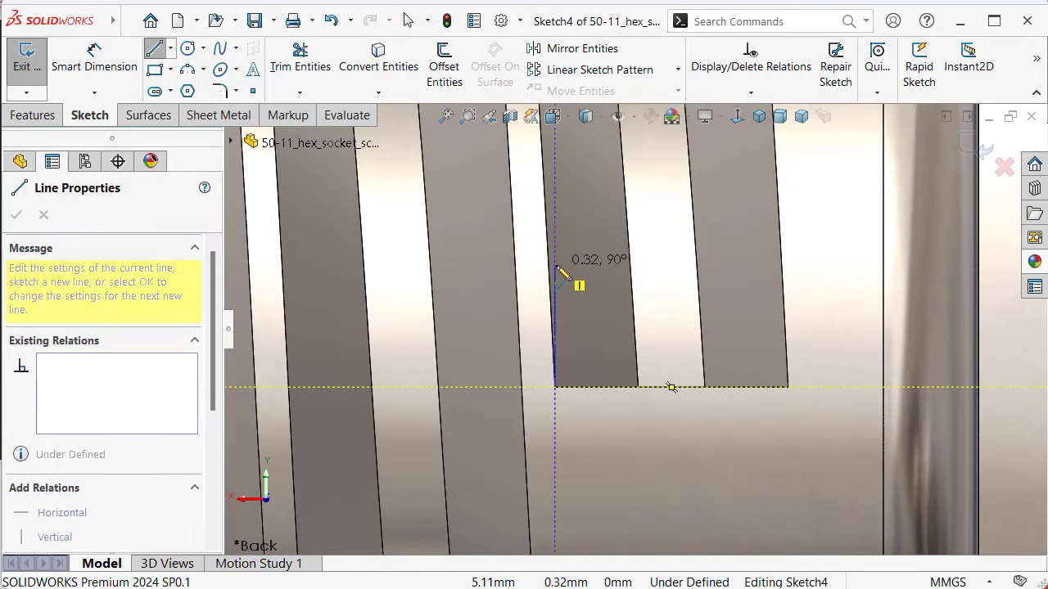
pyautogui.scroll(-2, 558, 267)
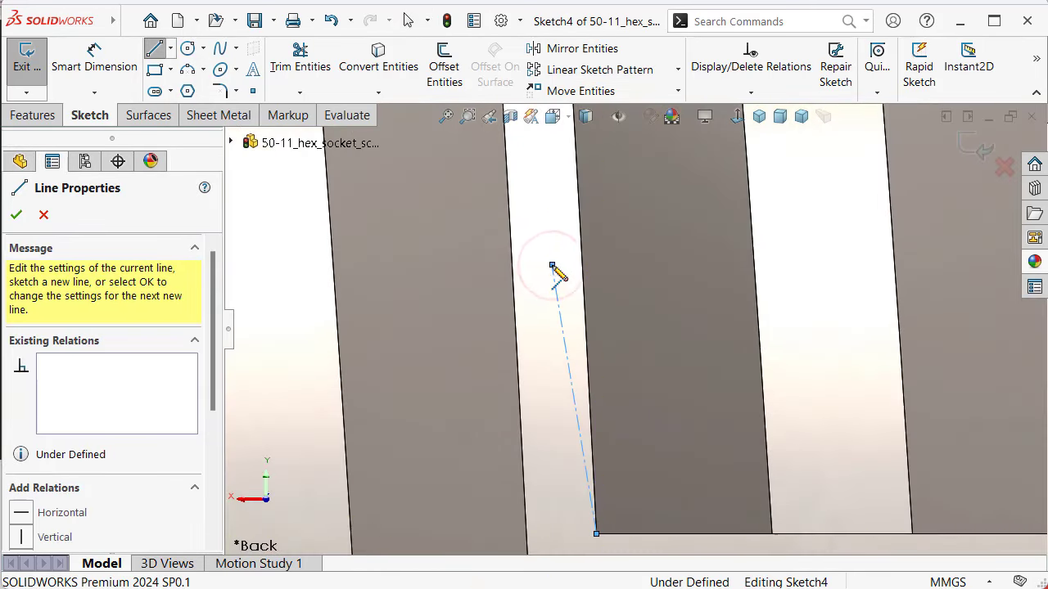
pyautogui.press('Escape')
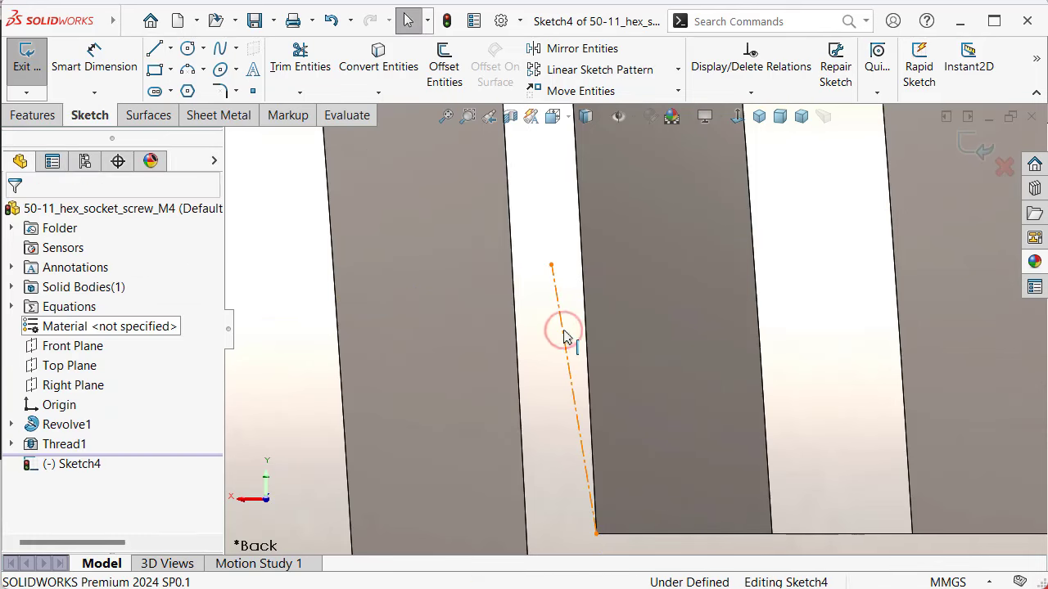
pyautogui.click(564, 336)
pyautogui.keyDown('ctrl'); pyautogui.click(588, 360); pyautogui.keyUp('ctrl')
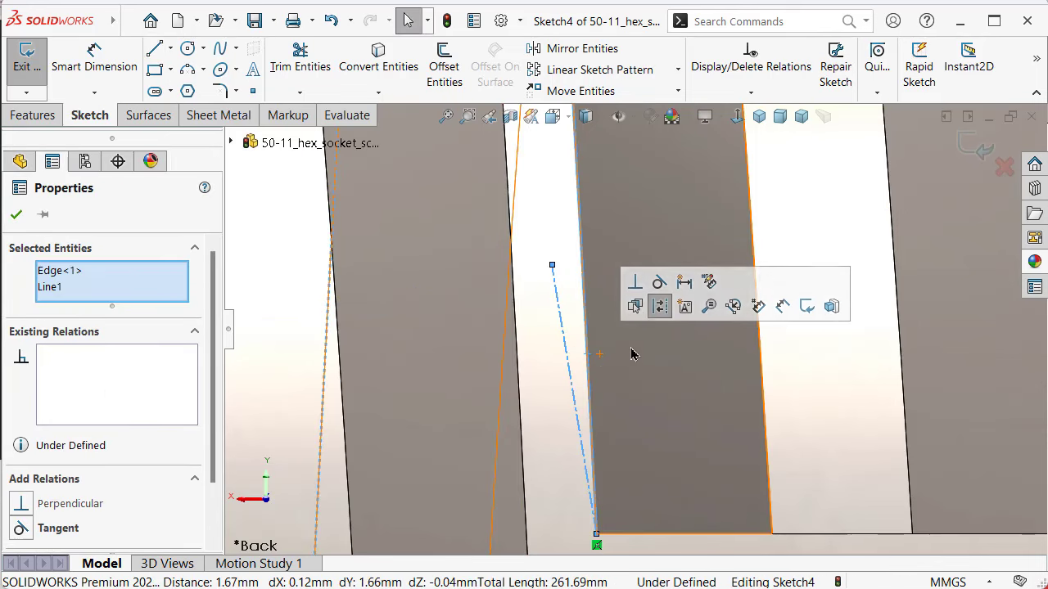
pyautogui.click(660, 305)
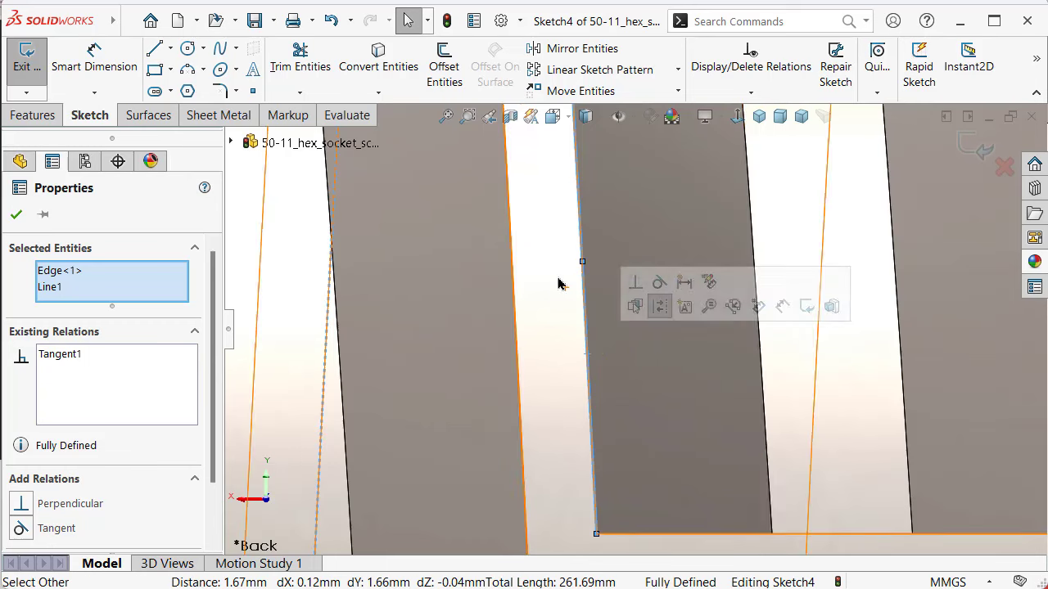
# Step: Dimension the centerline's length to 1 mm
pyautogui.click(108, 72)
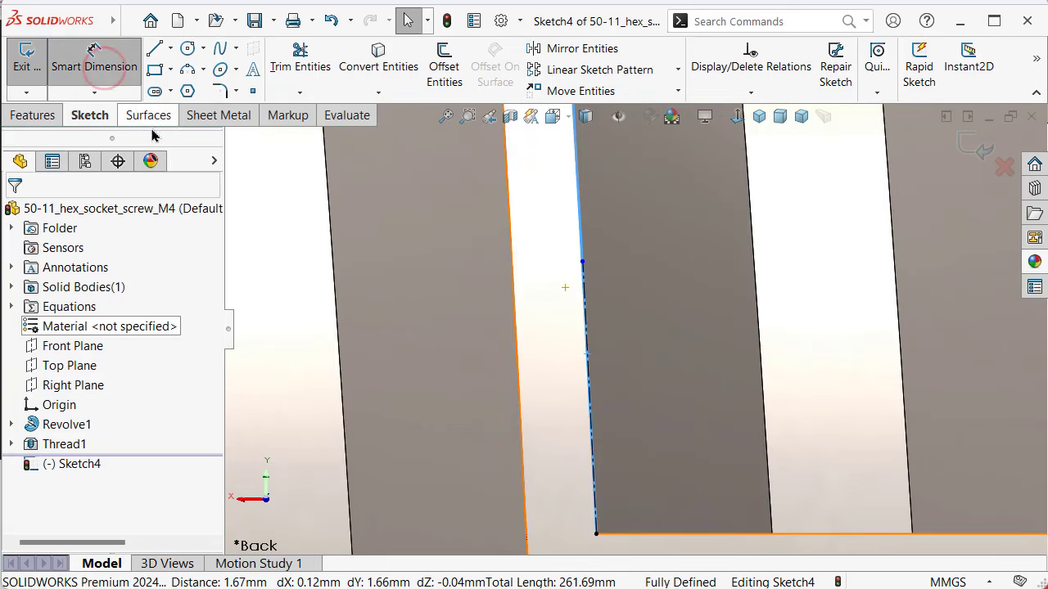
pyautogui.click(587, 375)
pyautogui.click(483, 363)
pyautogui.click(483, 362)
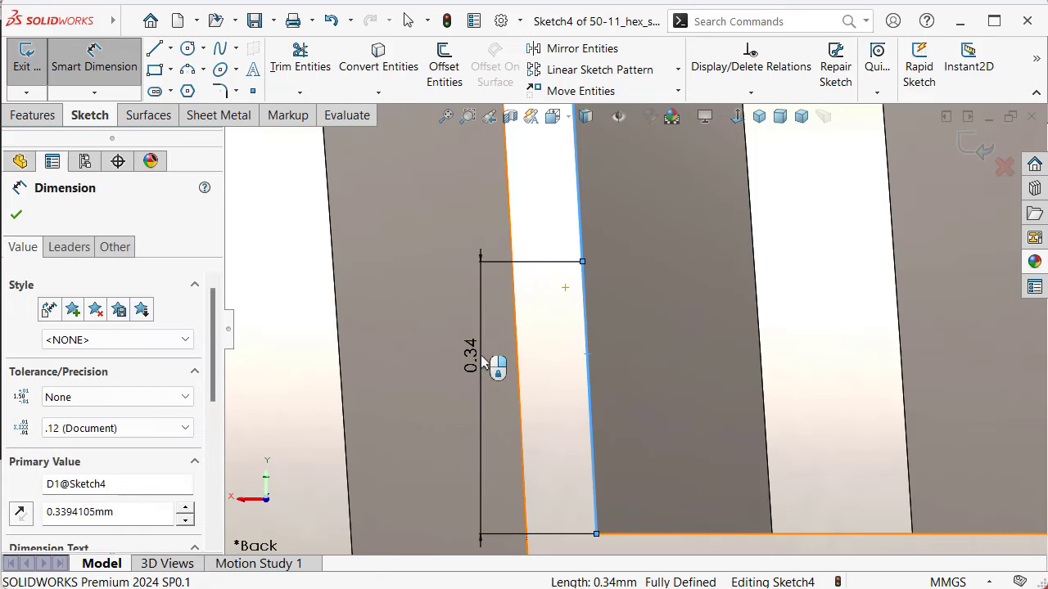
pyautogui.write('1')
pyautogui.press('Return')
pyautogui.scroll(3, 573, 328)
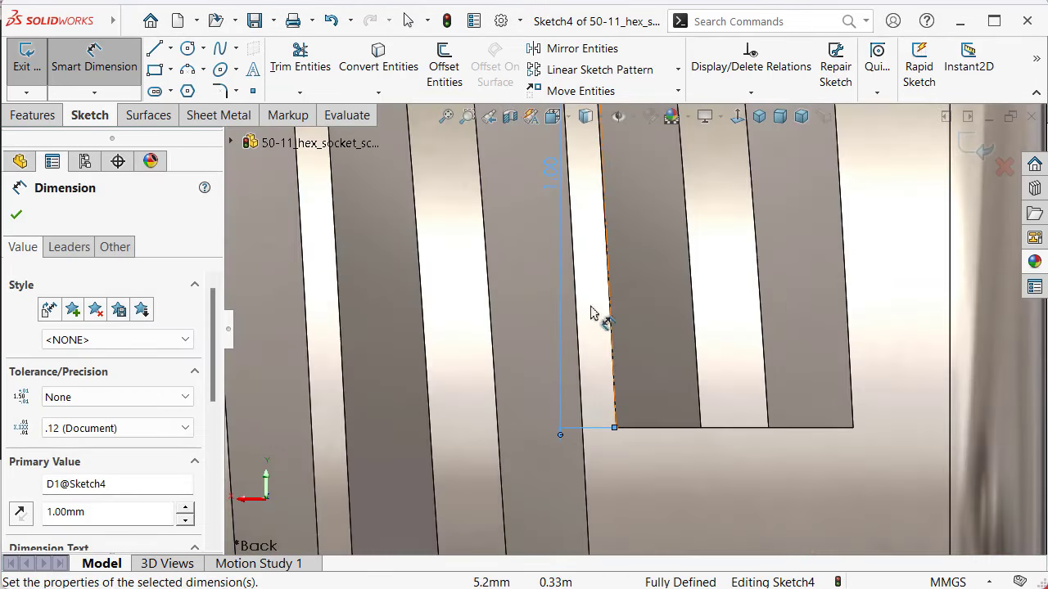
pyautogui.scroll(3, 639, 295)
pyautogui.scroll(3, 667, 259)
pyautogui.scroll(-2, 647, 291)
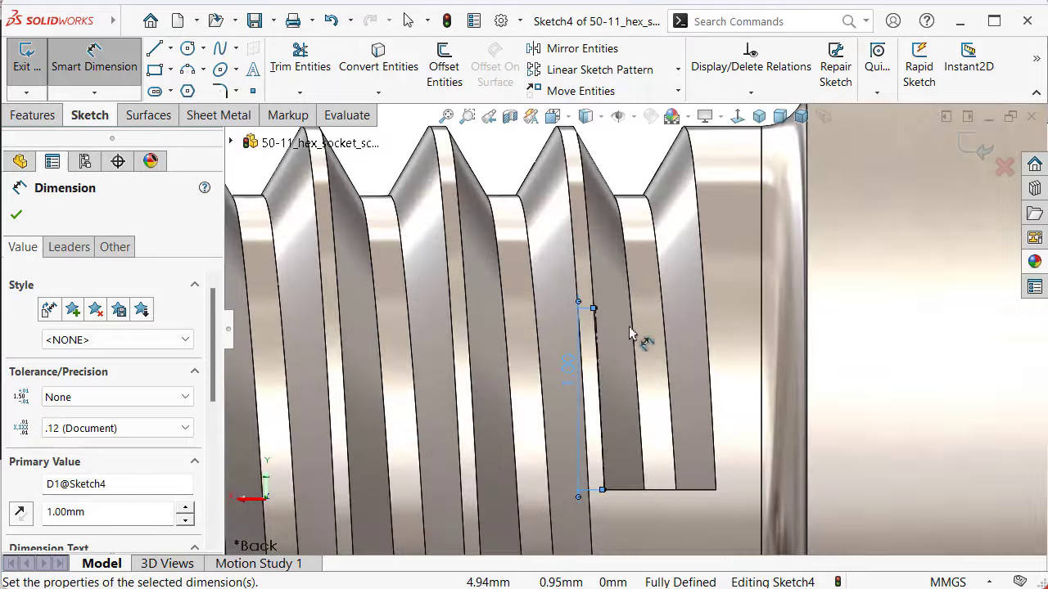
pyautogui.scroll(-4, 625, 332)
# Step: Exit Sketch4 and convert the thread's triangular profile into a new sketch
pyautogui.click(988, 141)
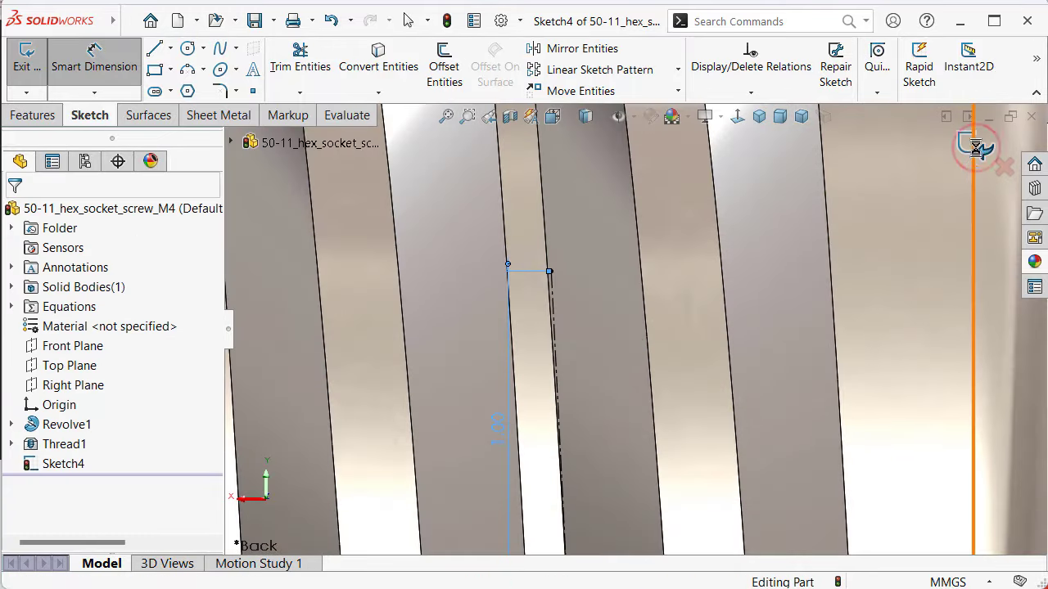
pyautogui.click(977, 145)
pyautogui.scroll(3, 806, 190)
pyautogui.scroll(2, 736, 184)
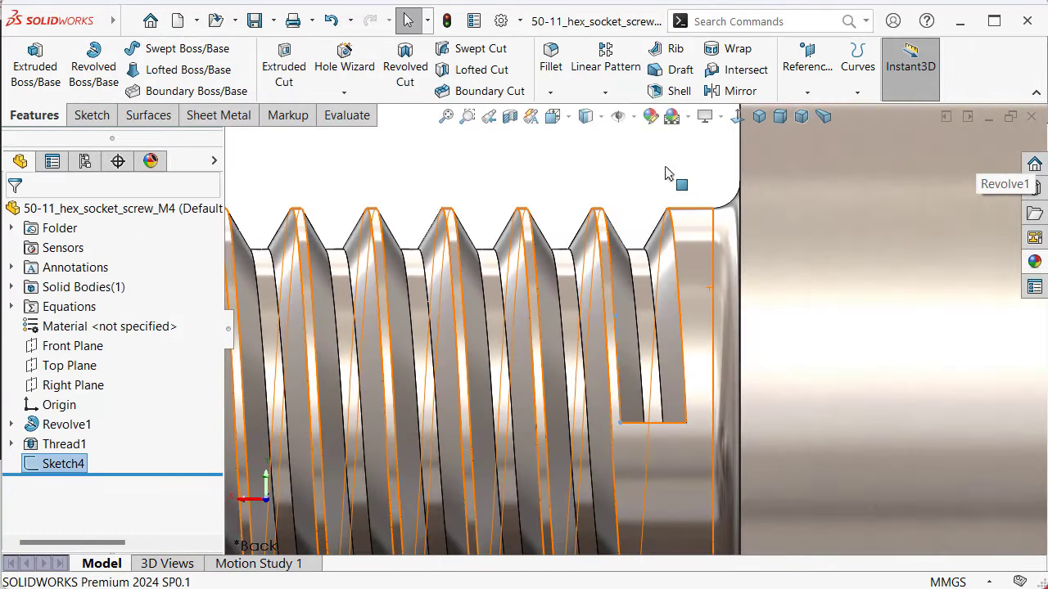
pyautogui.moveTo(636, 257)
pyautogui.mouseDown(button='middle')
pyautogui.moveTo(645, 469)
pyautogui.moveTo(649, 451)
pyautogui.mouseUp(button='middle')
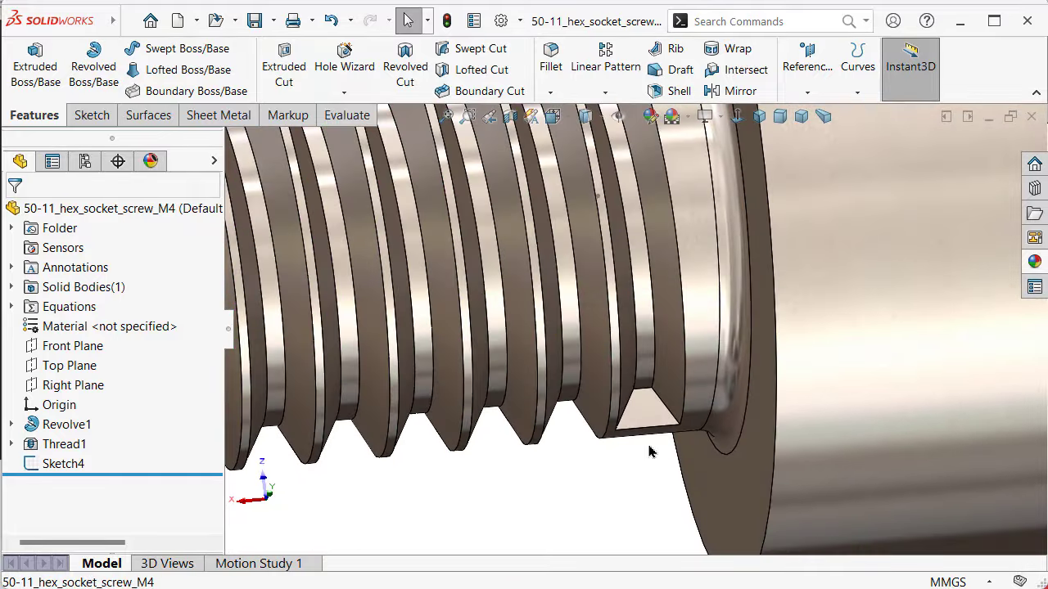
pyautogui.click(649, 429)
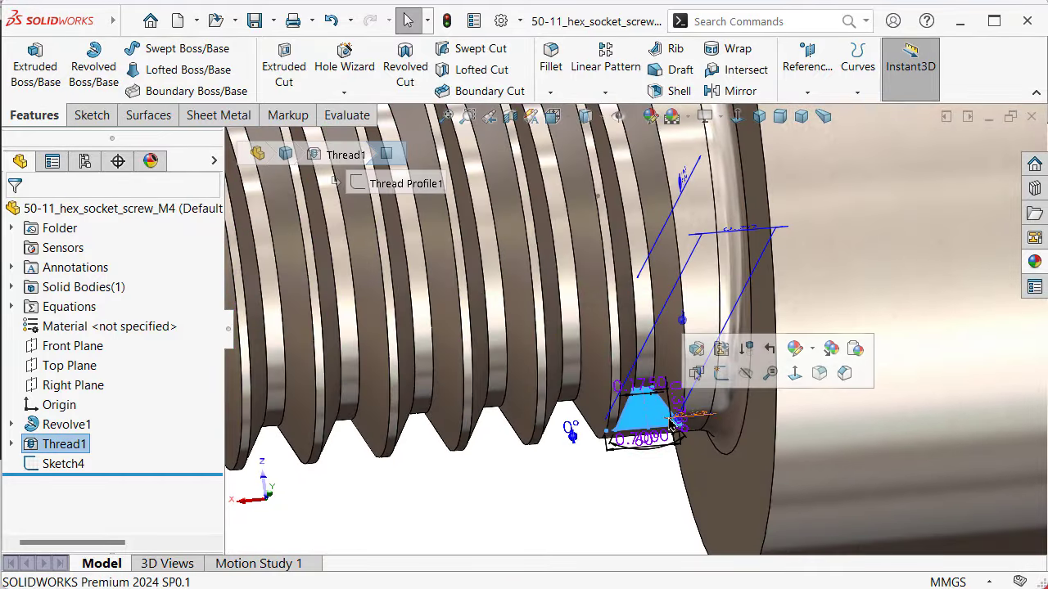
pyautogui.click(721, 375)
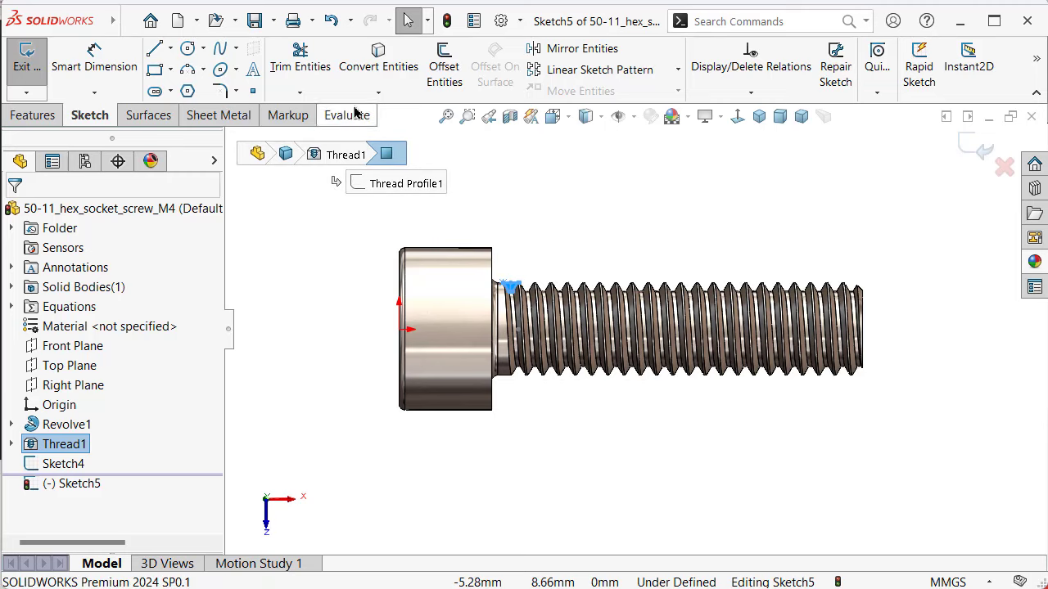
pyautogui.click(381, 76)
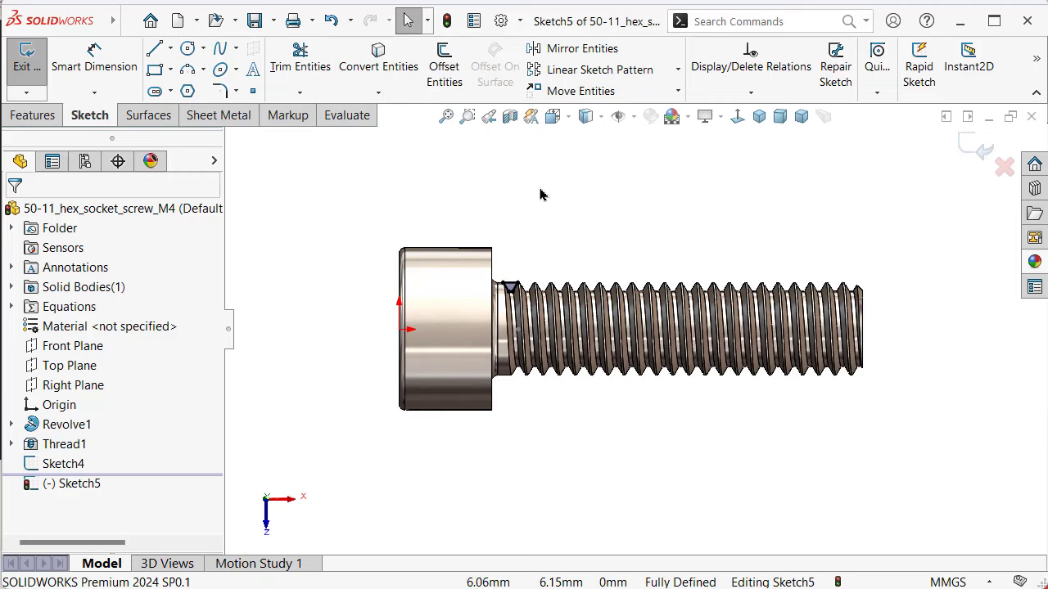
# Step: Begin an Extruded Cut from the triangle sketch
pyautogui.moveTo(540, 194); pyautogui.dragTo(573, 343, button='middle')
pyautogui.scroll(-5, 575, 356)
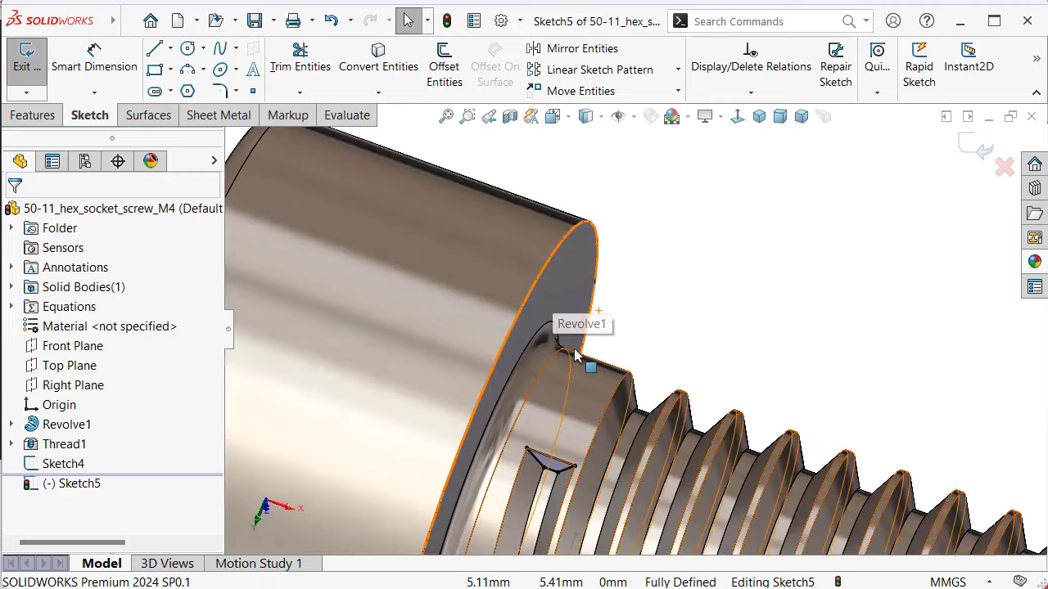
pyautogui.click(37, 116)
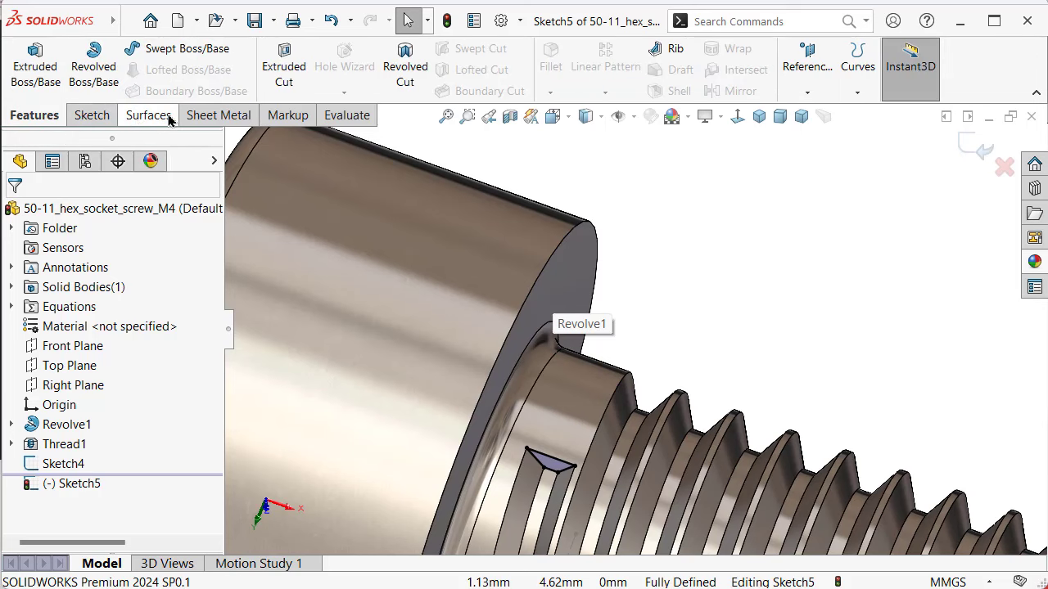
pyautogui.click(283, 80)
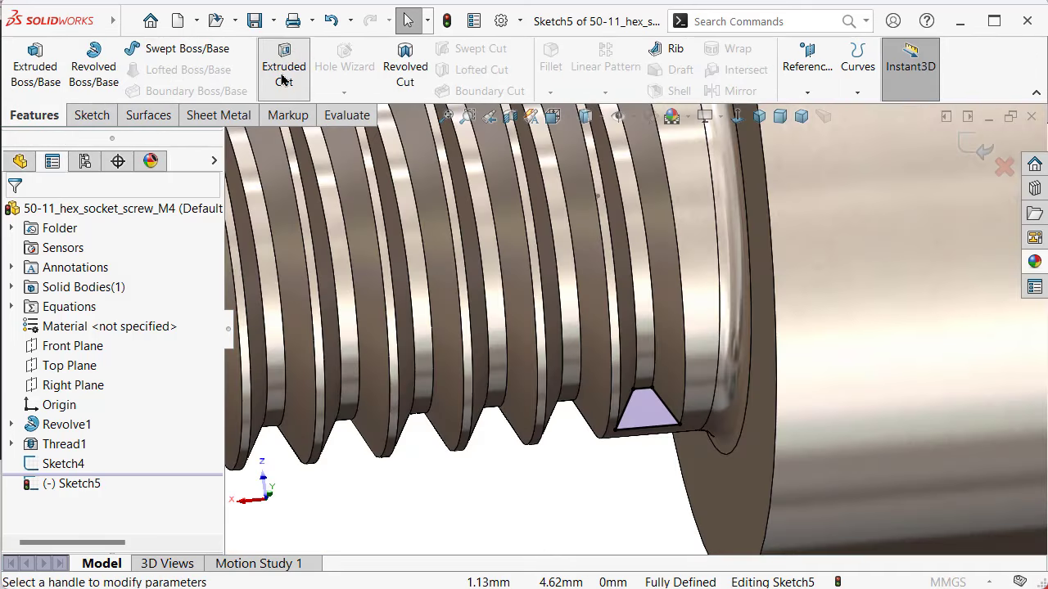
# Step: Cut the triangle Up To Next along Sketch4's 1 mm line, creating Cut-Extrude1
pyautogui.moveTo(564, 405)
pyautogui.mouseDown(button='middle')
pyautogui.moveTo(542, 157)
pyautogui.moveTo(550, 177)
pyautogui.mouseUp(button='middle')
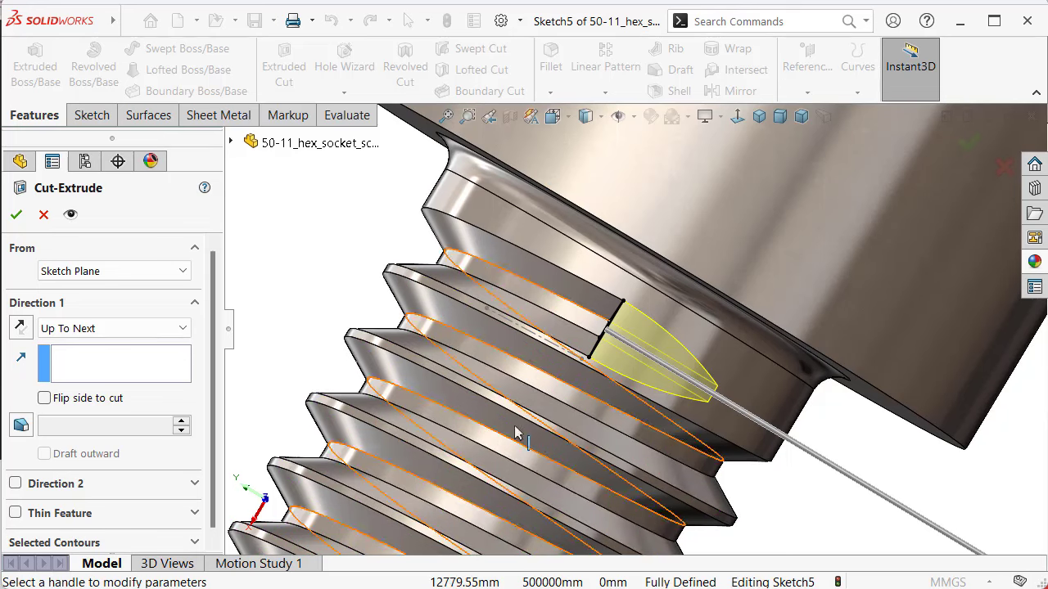
pyautogui.click(104, 383)
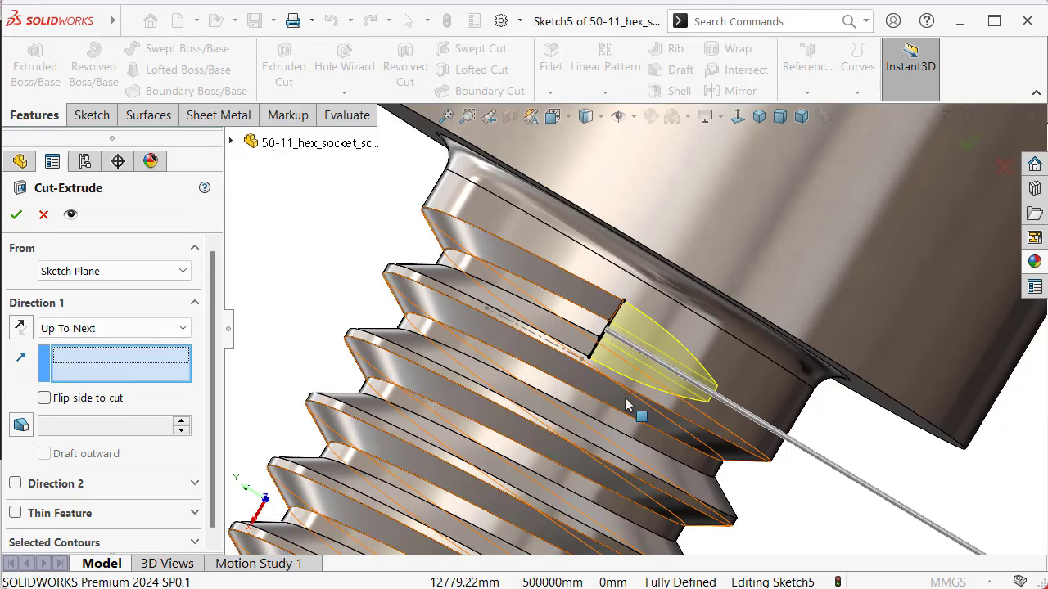
pyautogui.click(573, 360)
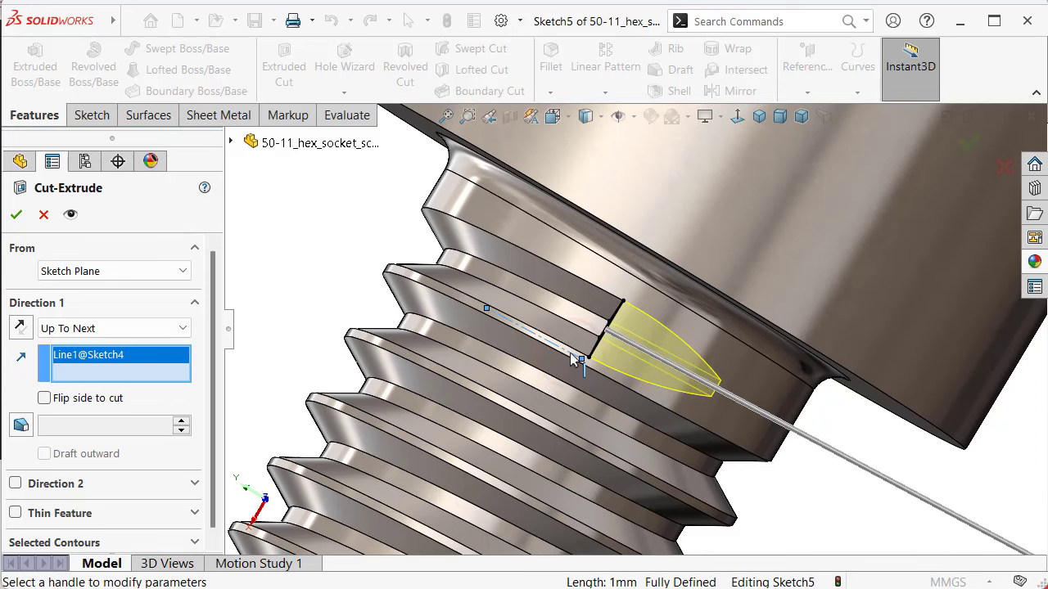
pyautogui.press('Return')
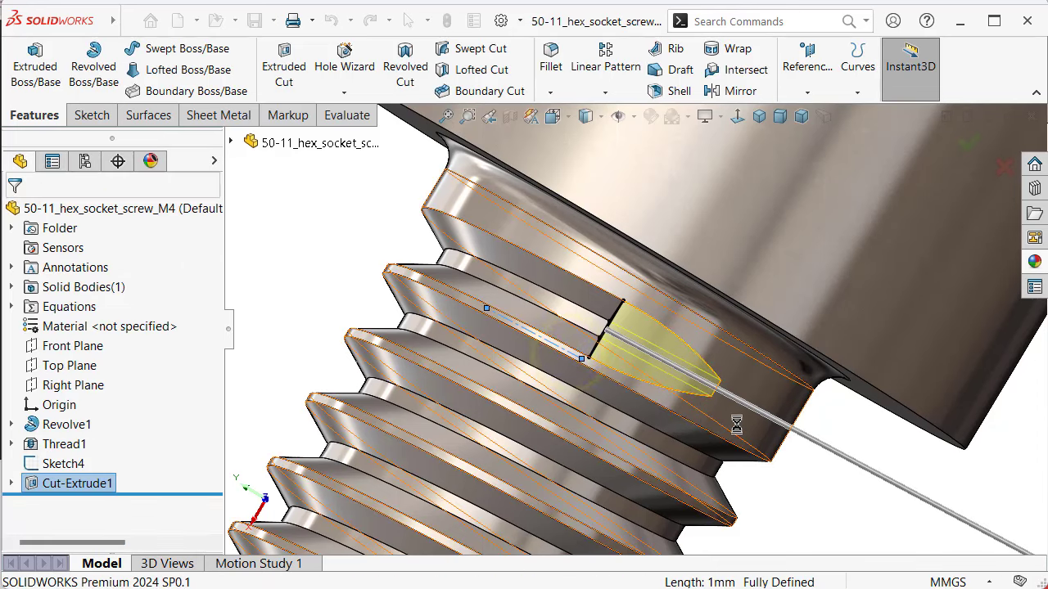
pyautogui.press('f')
pyautogui.click(379, 323)
# Step: Hide Sketch4's centerline and start Sketch6 on the head's flat end face
pyautogui.moveTo(379, 322)
pyautogui.mouseDown(button='middle')
pyautogui.moveTo(576, 400)
pyautogui.moveTo(599, 168)
pyautogui.moveTo(754, 284)
pyautogui.moveTo(825, 323)
pyautogui.moveTo(651, 349)
pyautogui.moveTo(679, 438)
pyautogui.mouseUp(button='middle')
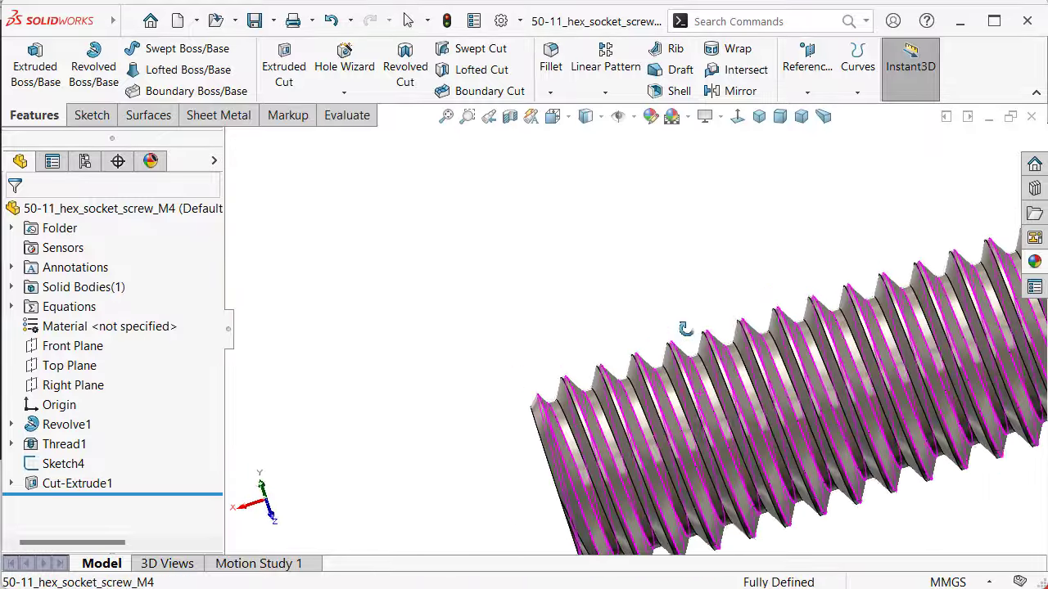
pyautogui.moveTo(679, 438); pyautogui.dragTo(577, 416, button='middle')
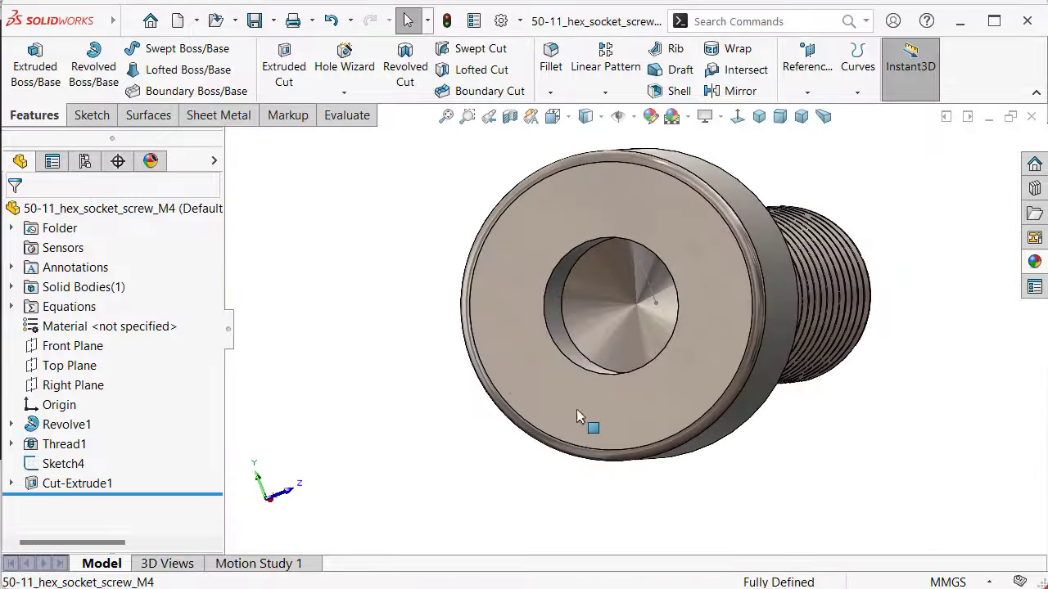
pyautogui.click(651, 296)
pyautogui.click(724, 242)
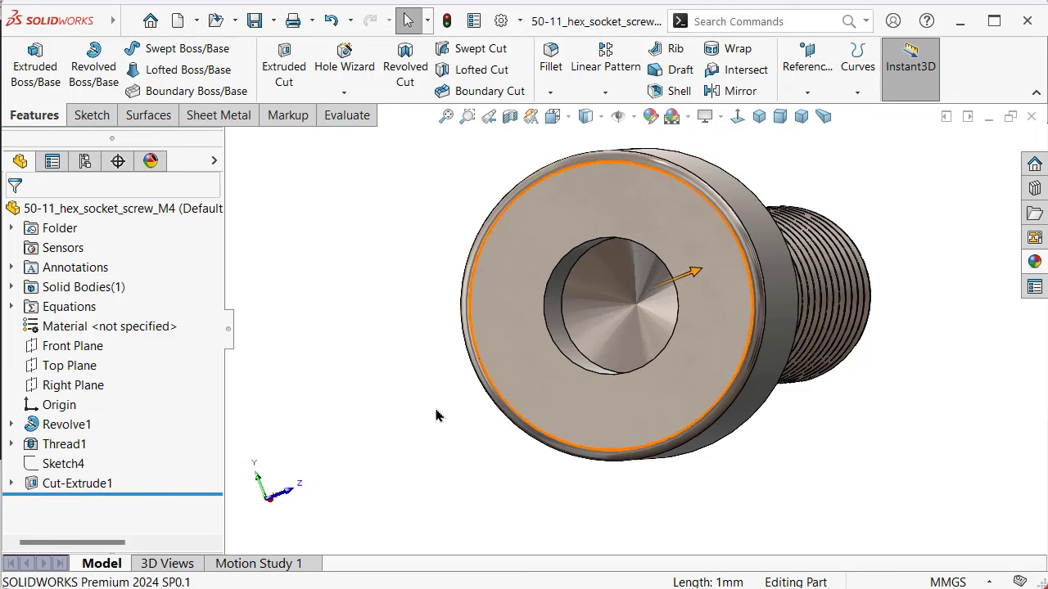
pyautogui.click(606, 403)
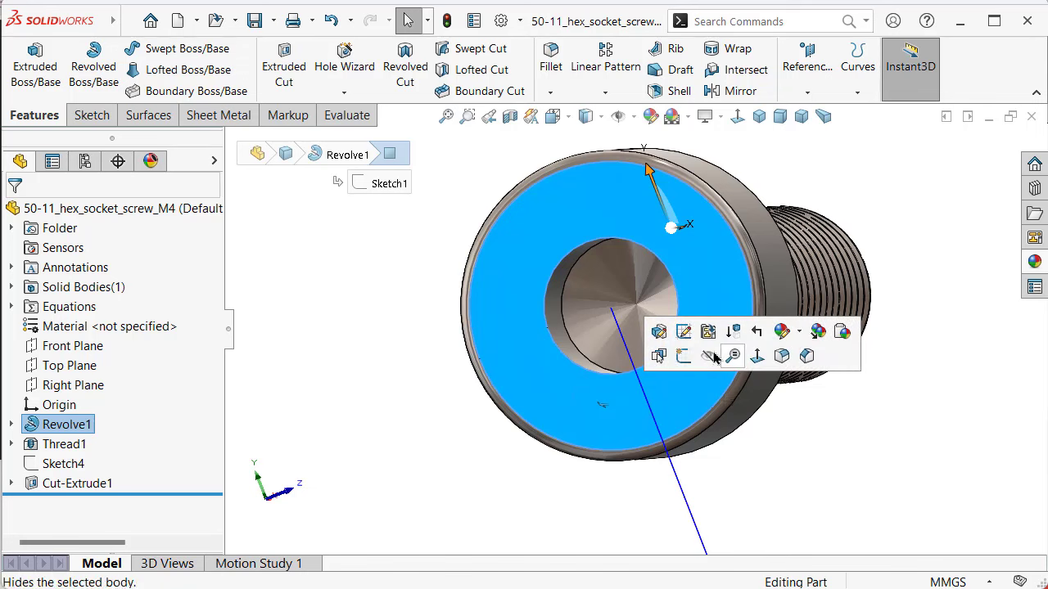
pyautogui.click(683, 358)
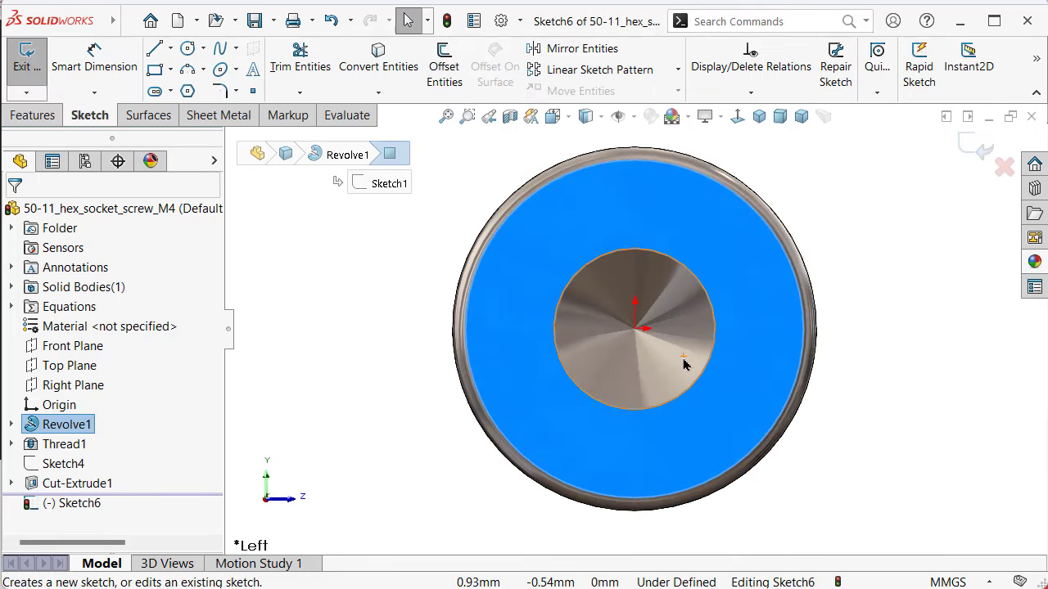
# Step: Draw a six-sided polygon centred on the origin
pyautogui.click(882, 219)
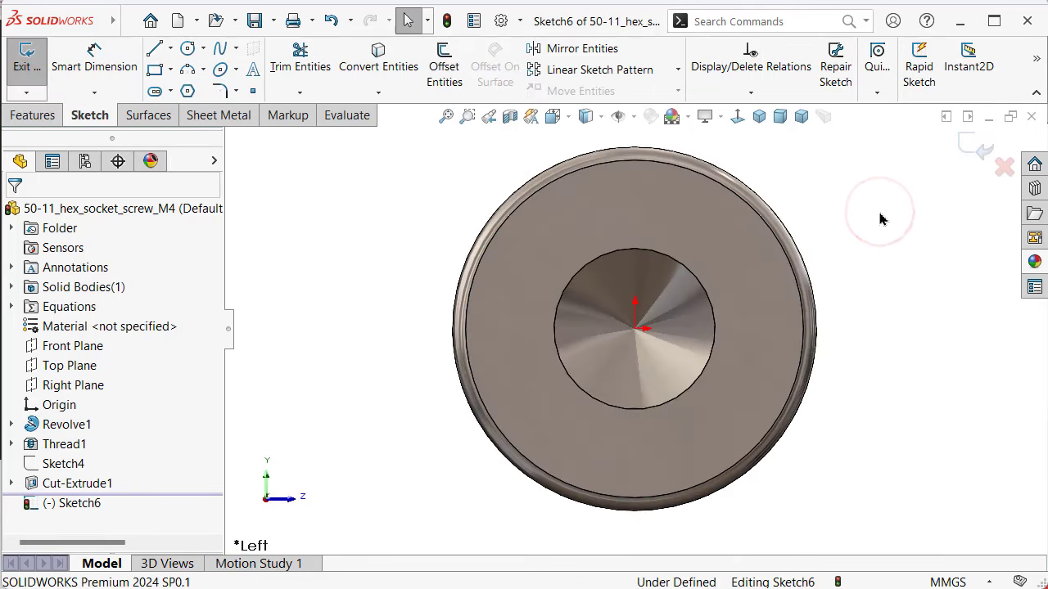
pyautogui.click(186, 90)
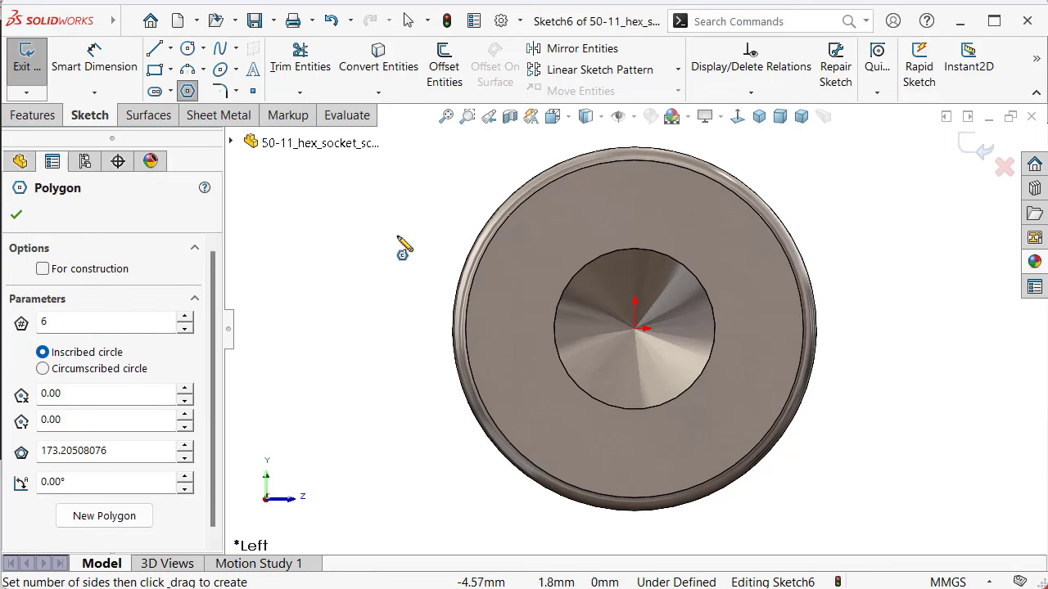
pyautogui.click(635, 329)
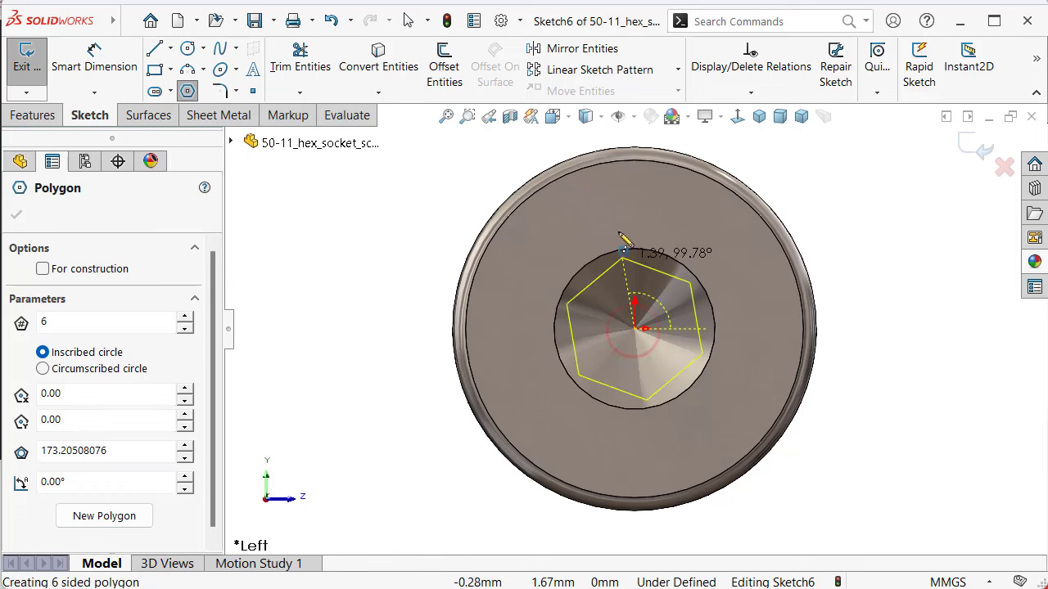
pyautogui.click(629, 206)
pyautogui.scroll(-2, 646, 279)
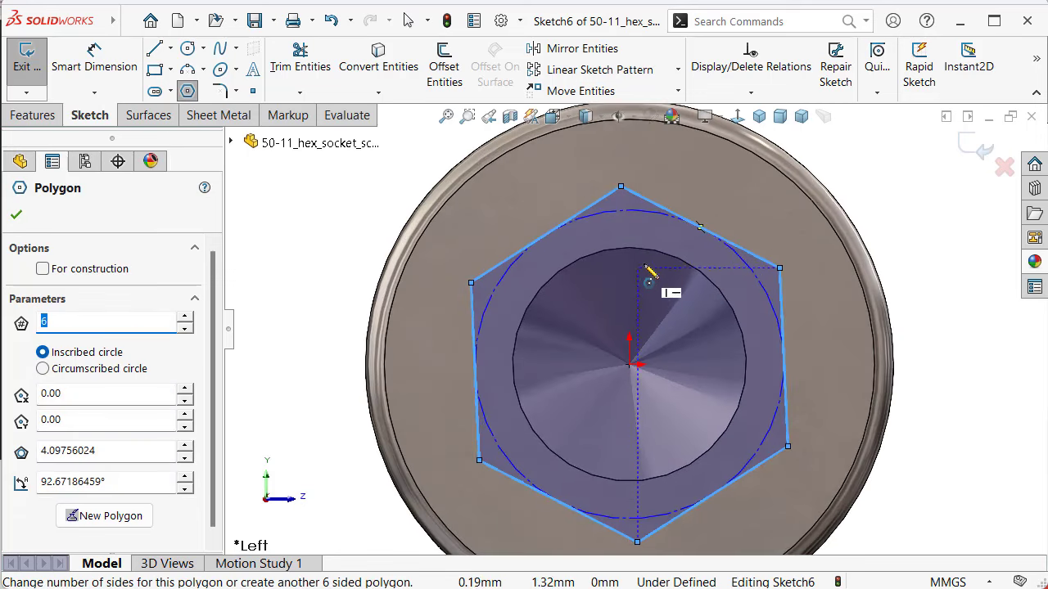
pyautogui.press('Escape')
# Step: Make the hexagon's construction circle coradial with the hole edge and its right side vertical
pyautogui.click(639, 214)
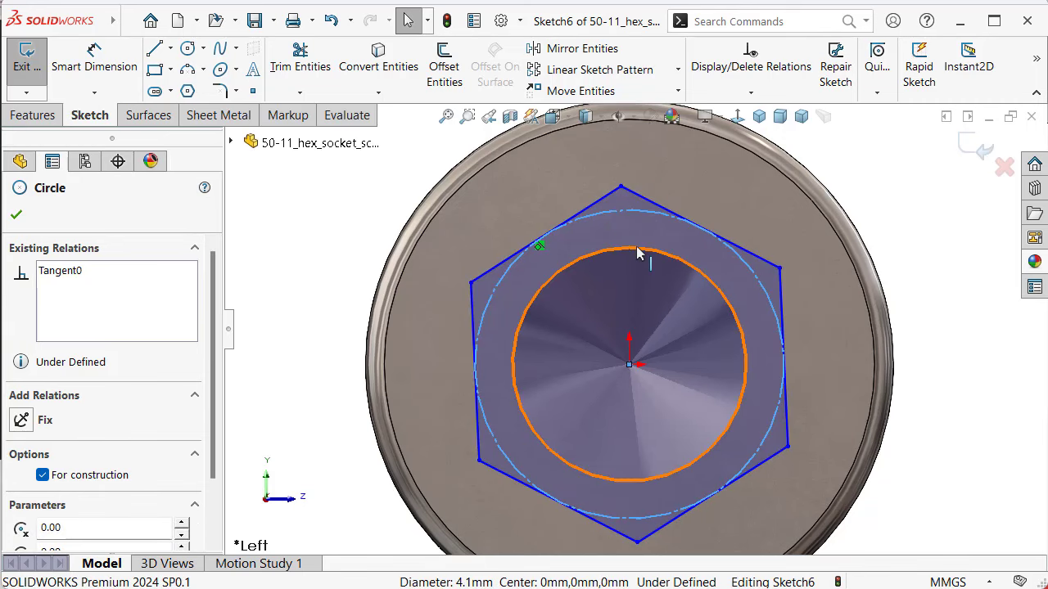
pyautogui.keyDown('ctrl'); pyautogui.click(634, 249); pyautogui.keyUp('ctrl')
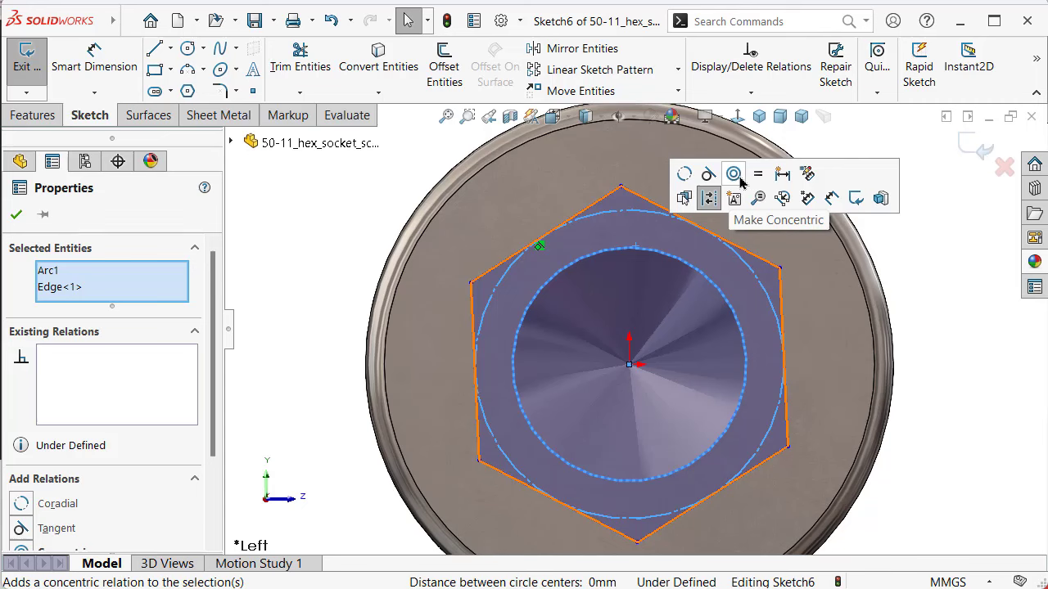
pyautogui.click(684, 173)
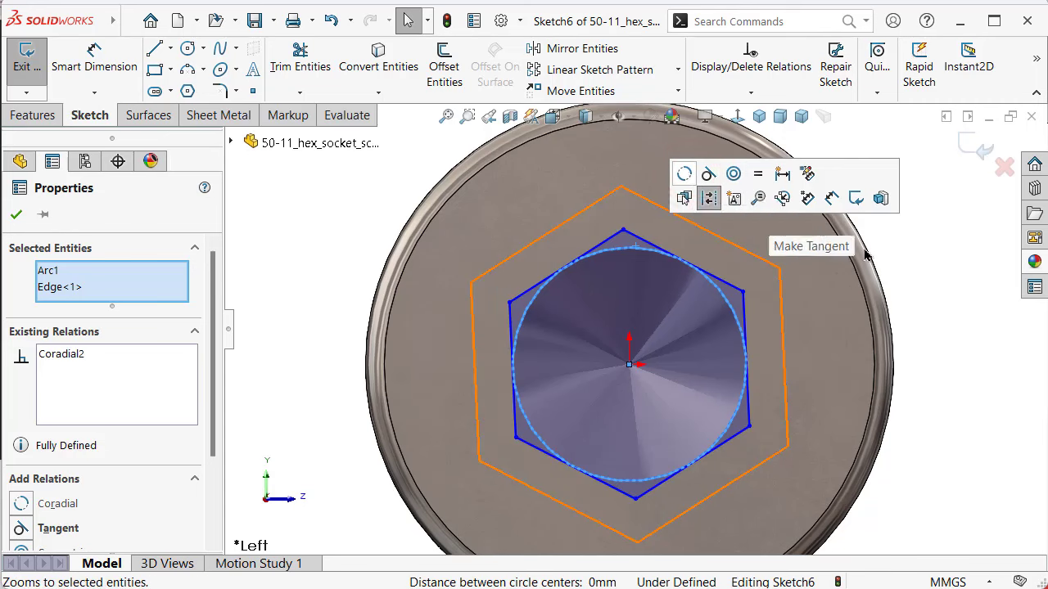
pyautogui.click(968, 329)
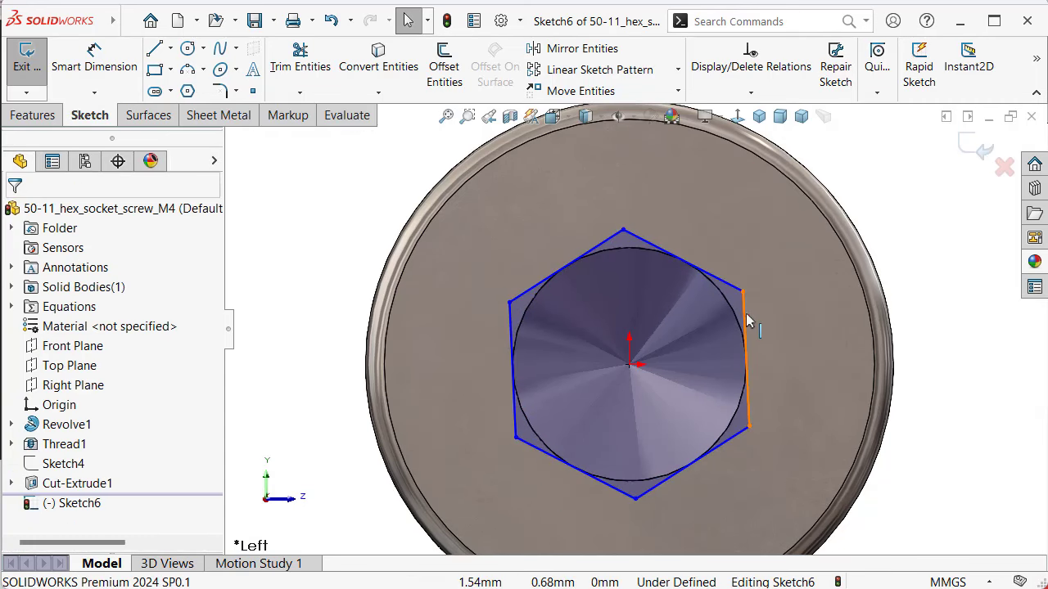
pyautogui.click(747, 319)
pyautogui.click(818, 240)
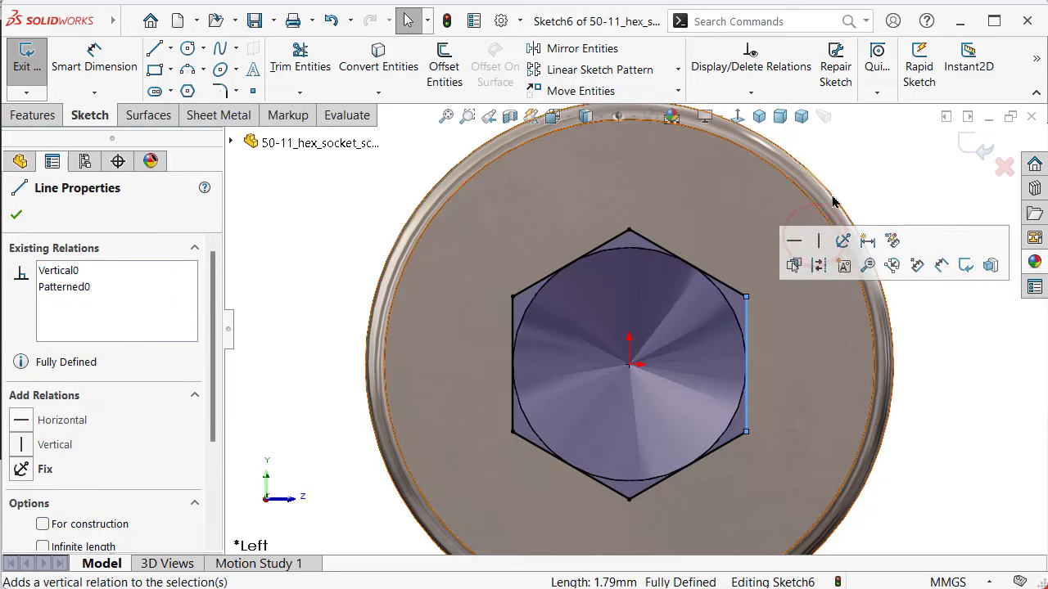
pyautogui.click(877, 155)
pyautogui.moveTo(769, 300); pyautogui.dragTo(668, 335, button='middle')
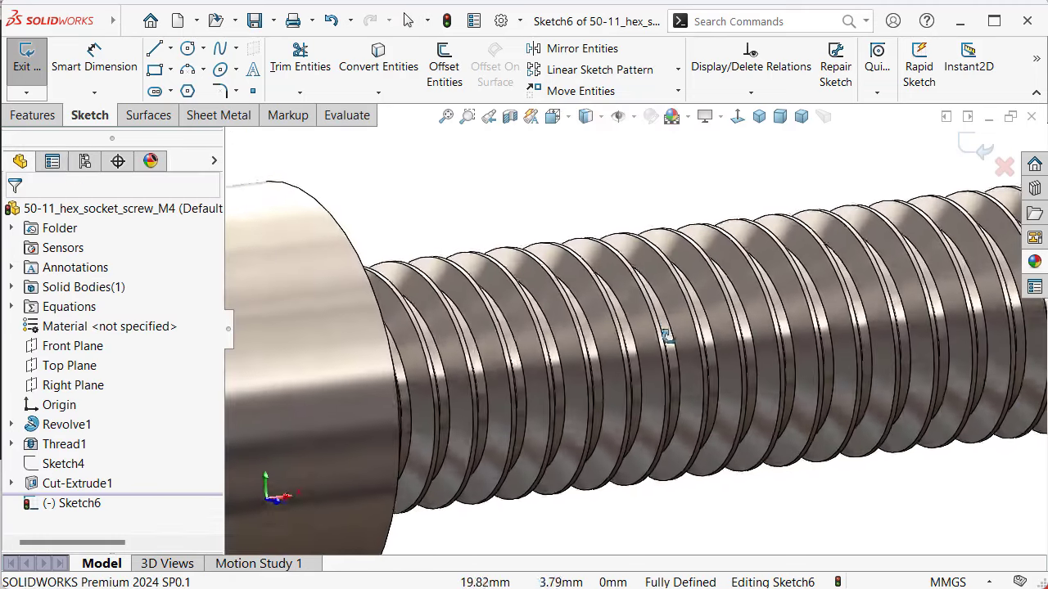
# Step: Show Sketch1, the revolve profile sketch, in the model
pyautogui.scroll(-5, 668, 335)
pyautogui.scroll(2, 453, 403)
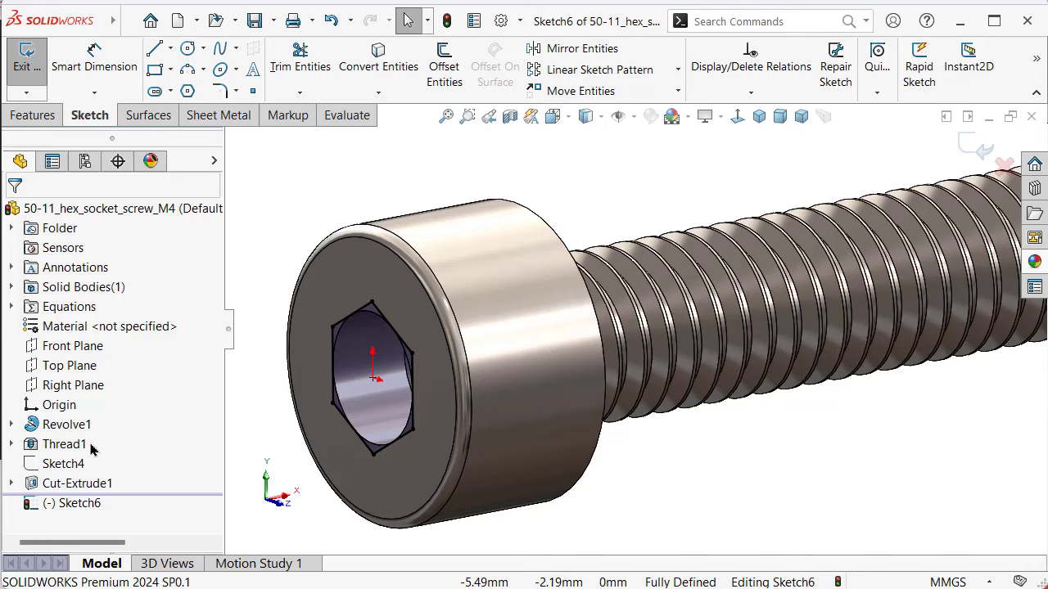
pyautogui.click(11, 424)
pyautogui.click(67, 449)
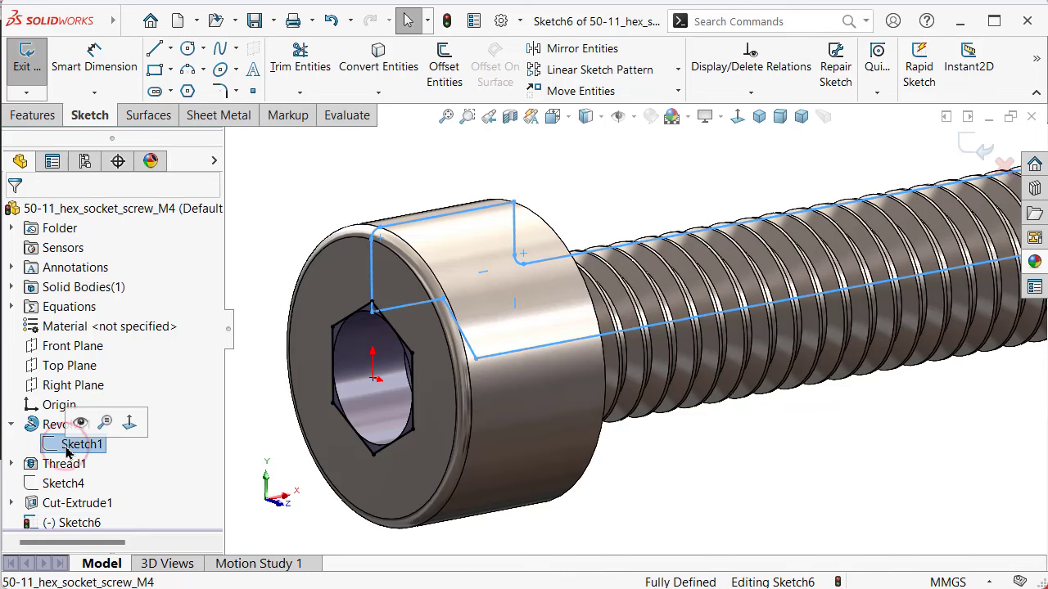
pyautogui.click(80, 422)
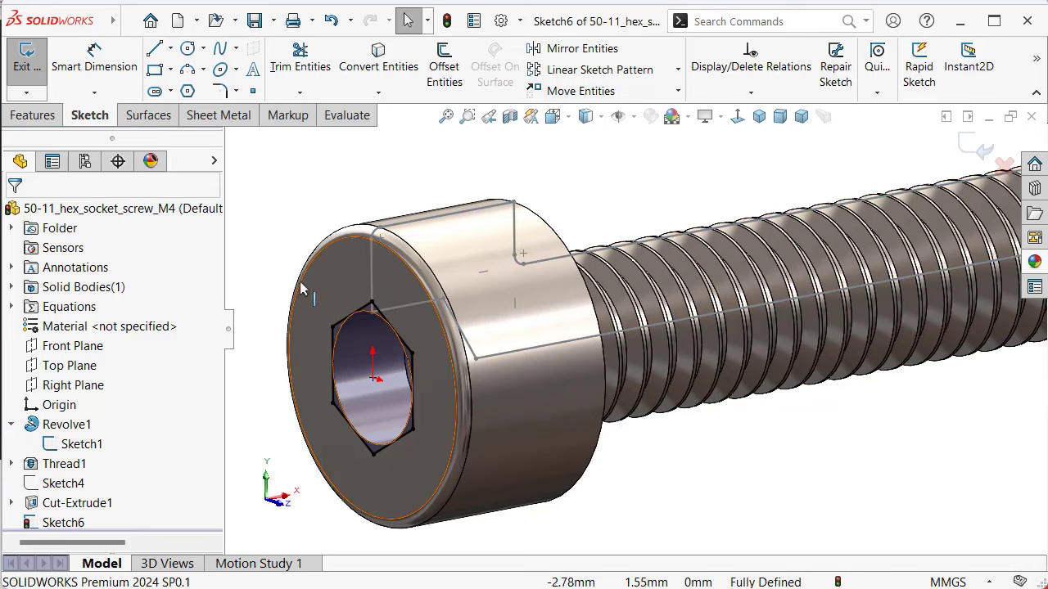
# Step: Extruded-cut the hexagon Up To Vertex at Point9@Sketch1
pyautogui.click(45, 118)
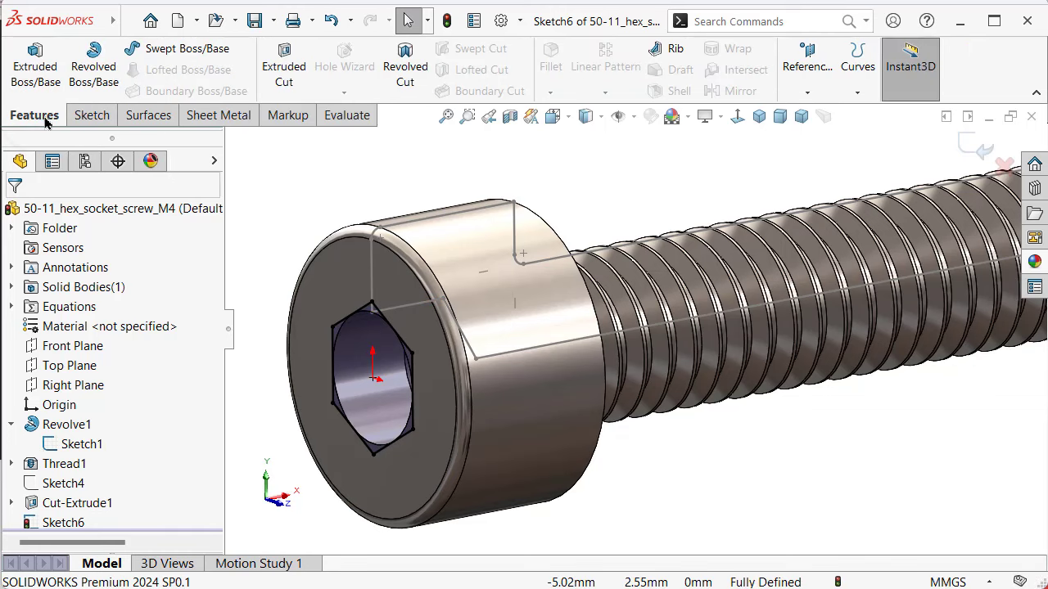
pyautogui.click(278, 74)
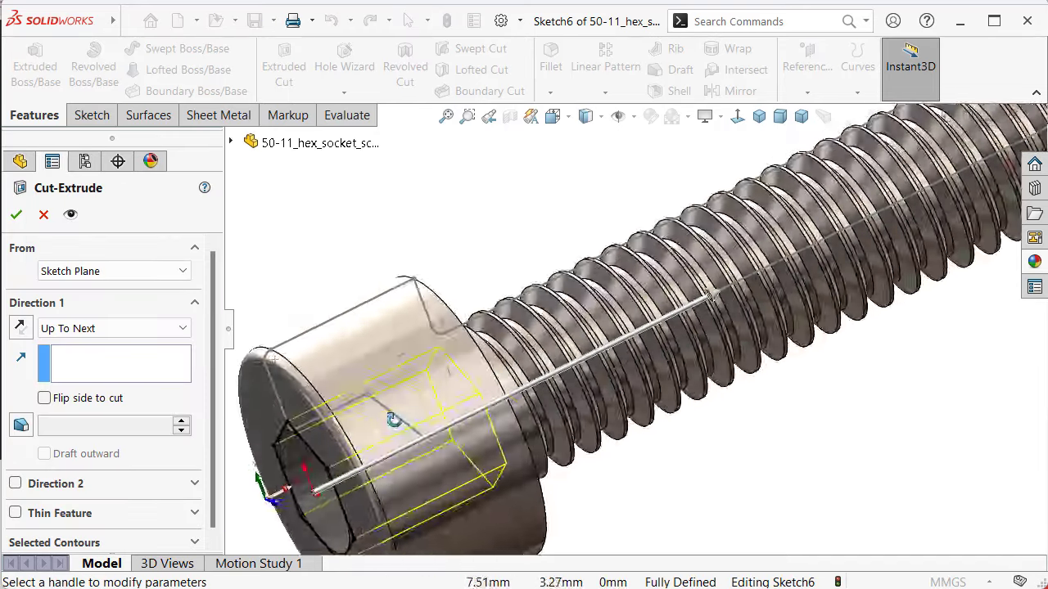
pyautogui.moveTo(409, 442); pyautogui.dragTo(340, 464, button='middle')
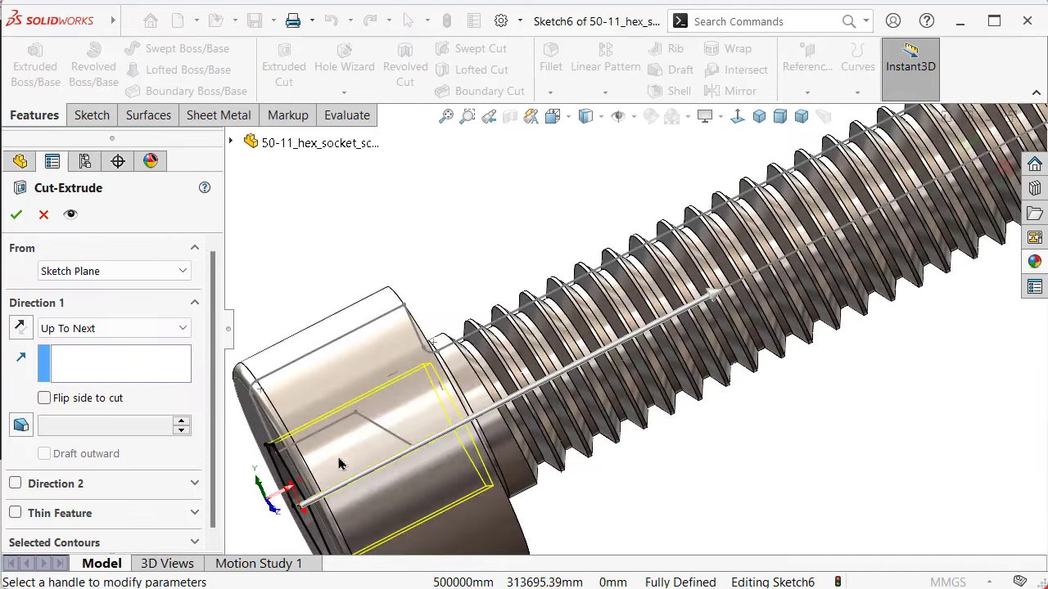
pyautogui.click(140, 329)
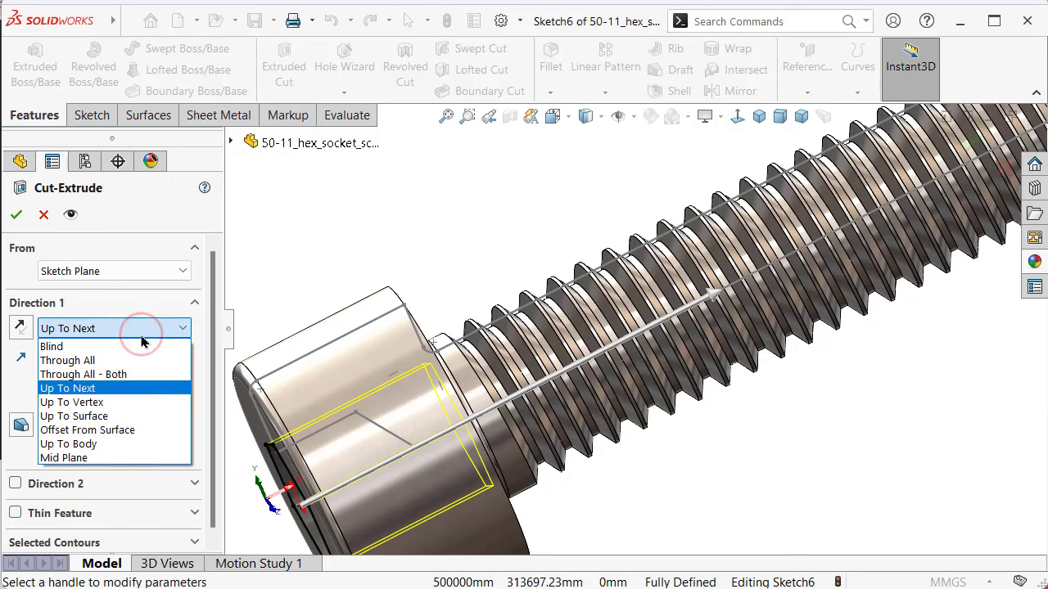
pyautogui.click(134, 402)
pyautogui.click(355, 411)
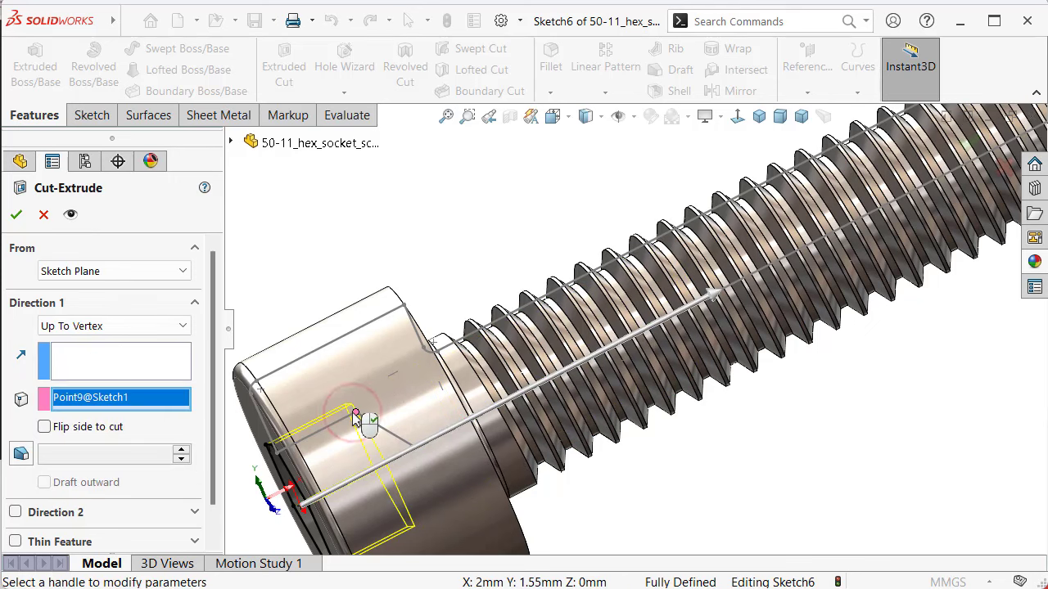
pyautogui.rightClick(393, 425)
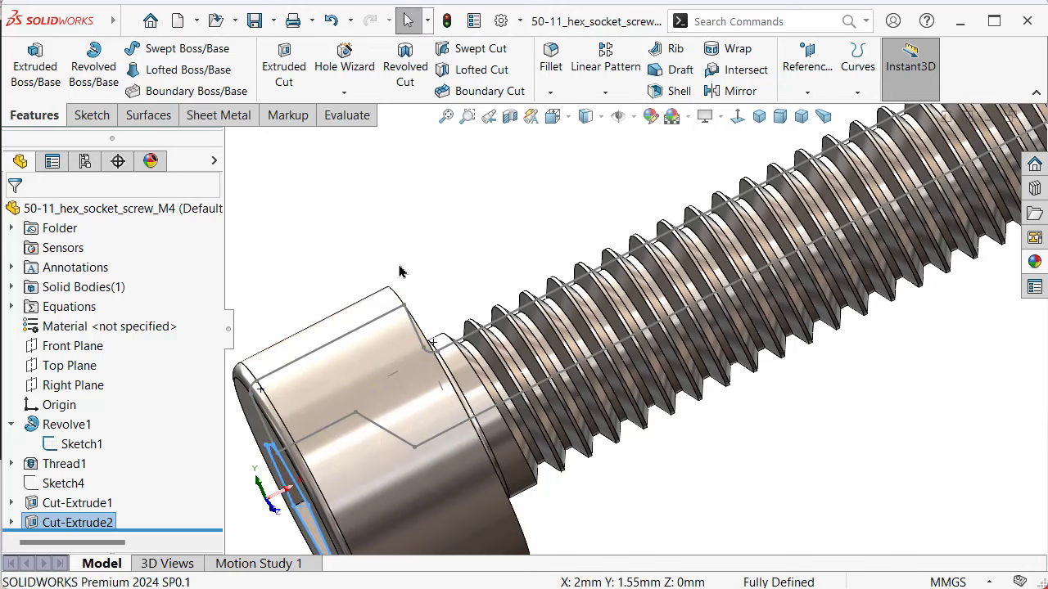
# Step: Hide Sketch1 and orbit to face the socket head
pyautogui.scroll(-1, 485, 399)
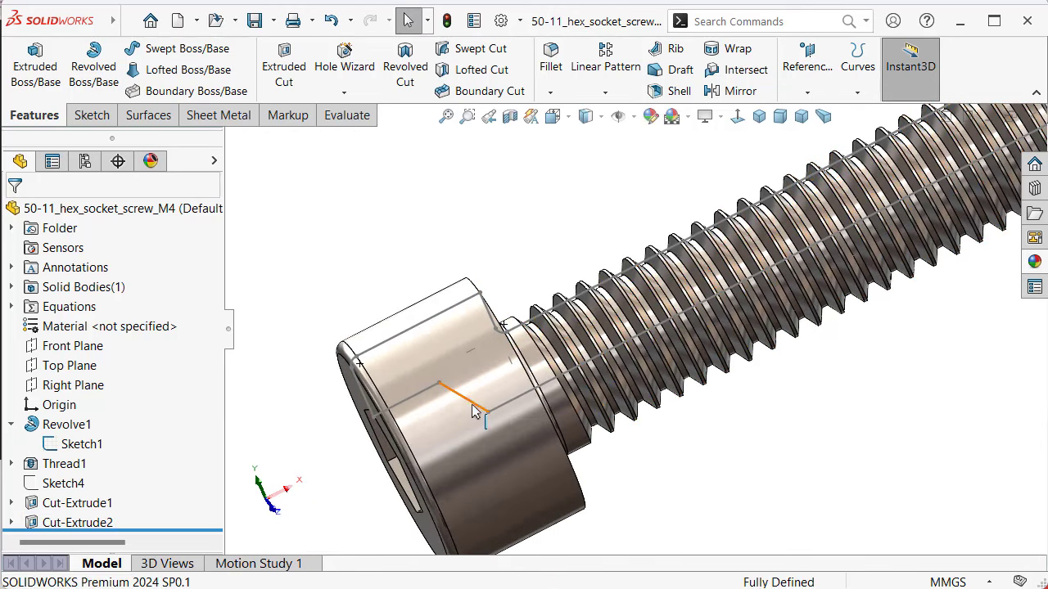
pyautogui.click(483, 403)
pyautogui.click(545, 362)
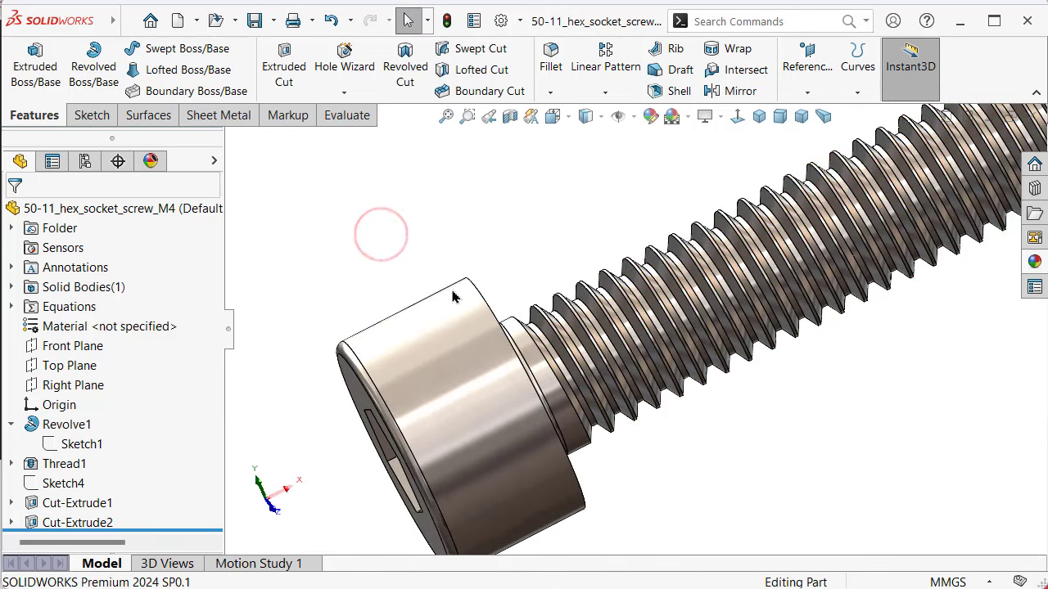
pyautogui.moveTo(451, 298)
pyautogui.mouseDown(button='middle')
pyautogui.moveTo(528, 322)
pyautogui.moveTo(571, 301)
pyautogui.moveTo(562, 335)
pyautogui.moveTo(467, 398)
pyautogui.moveTo(433, 436)
pyautogui.mouseUp(button='middle')
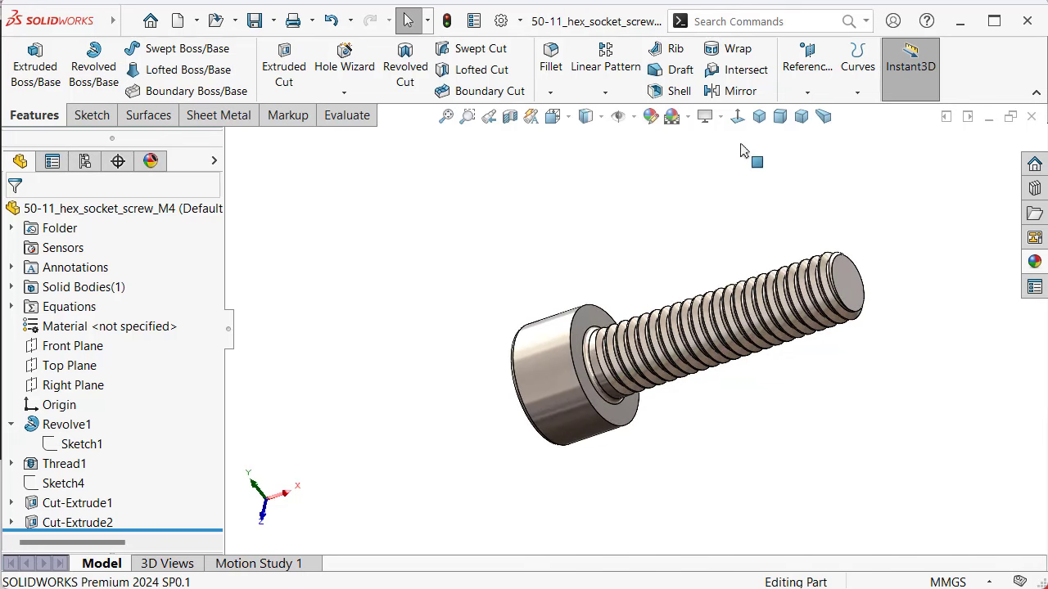
# Step: Review the screw in isometric, dimetric and trimetric views, then collapse the design tree
pyautogui.click(754, 117)
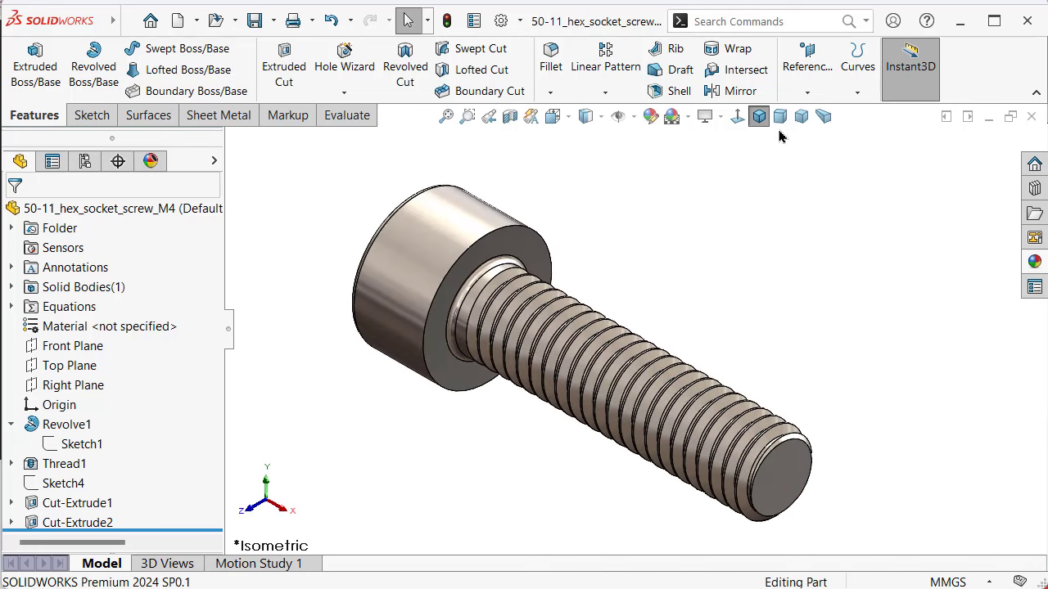
pyautogui.click(780, 118)
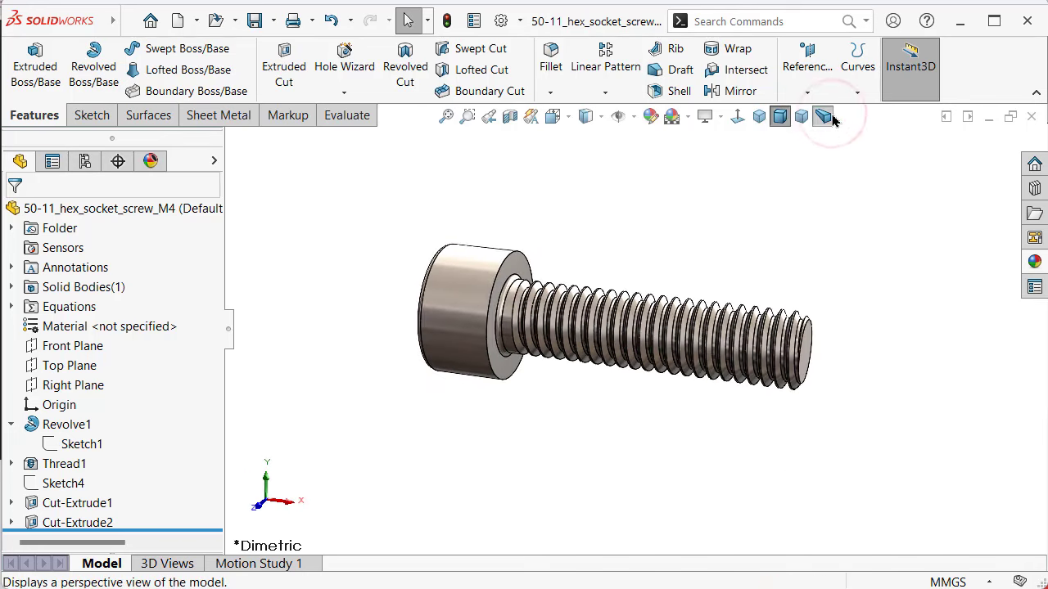
pyautogui.click(823, 116)
pyautogui.moveTo(672, 276)
pyautogui.mouseDown(button='middle')
pyautogui.moveTo(762, 322)
pyautogui.moveTo(755, 369)
pyautogui.mouseUp(button='middle')
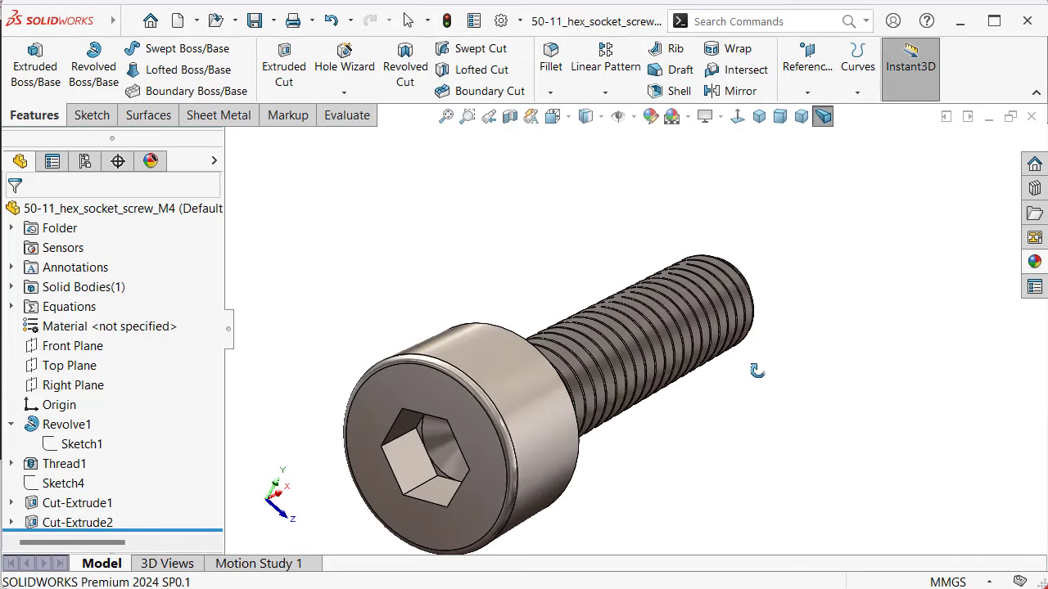
pyautogui.press('Escape')
pyautogui.scroll(3, 530, 412)
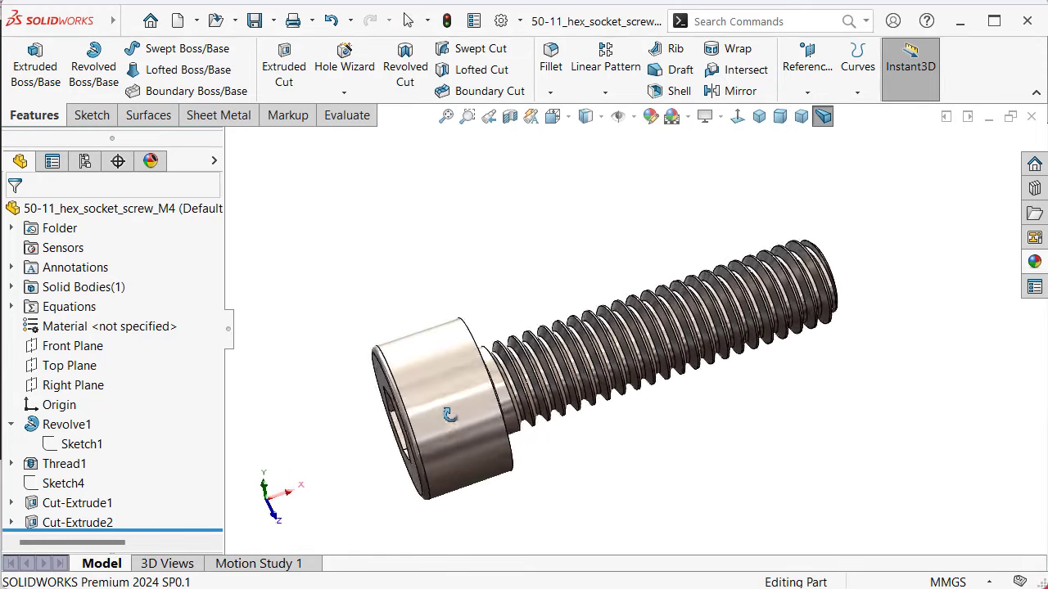
pyautogui.moveTo(530, 411)
pyautogui.mouseDown(button='middle')
pyautogui.moveTo(484, 470)
pyautogui.moveTo(498, 459)
pyautogui.mouseUp(button='middle')
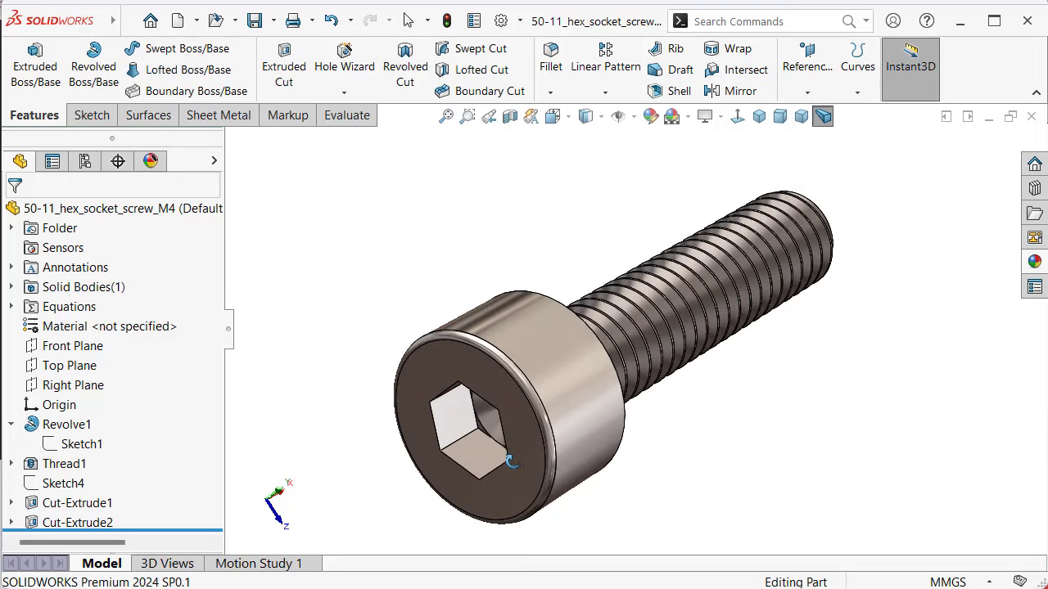
pyautogui.click(230, 330)
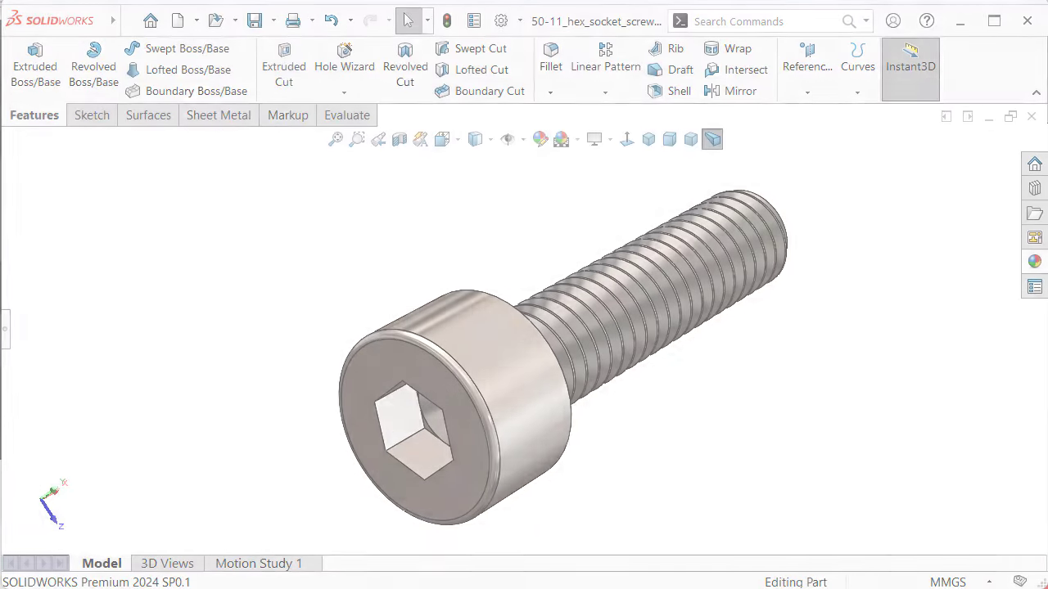